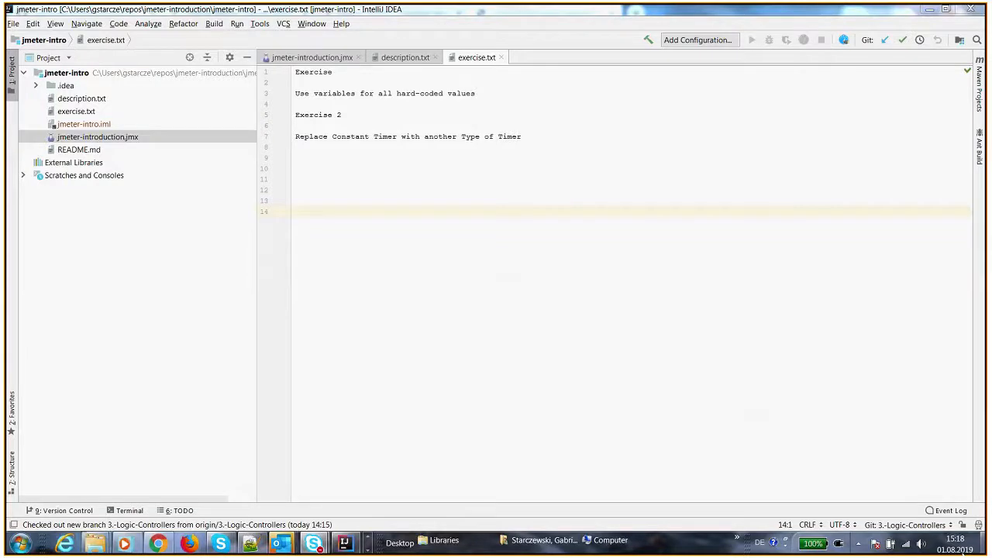
pyautogui.click(926, 527)
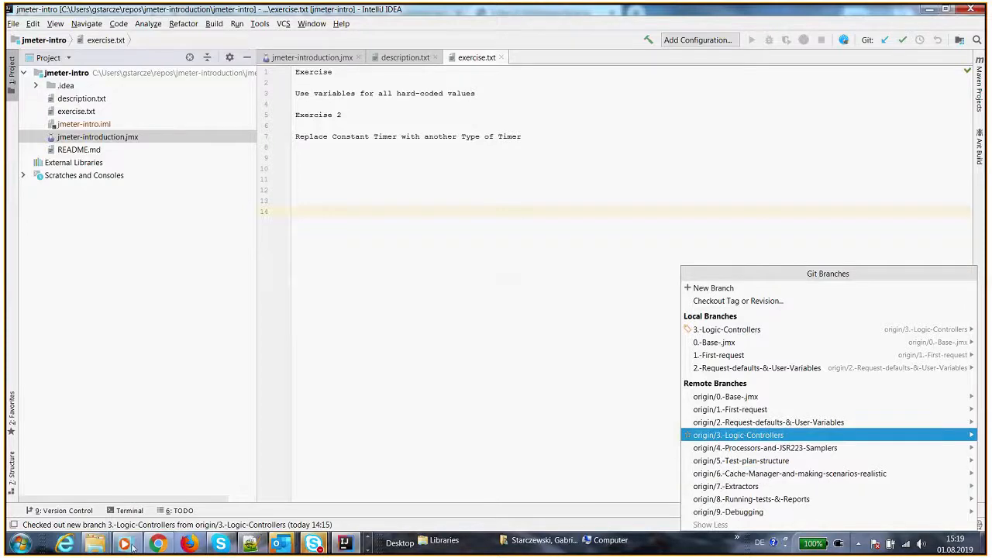
pyautogui.click(158, 547)
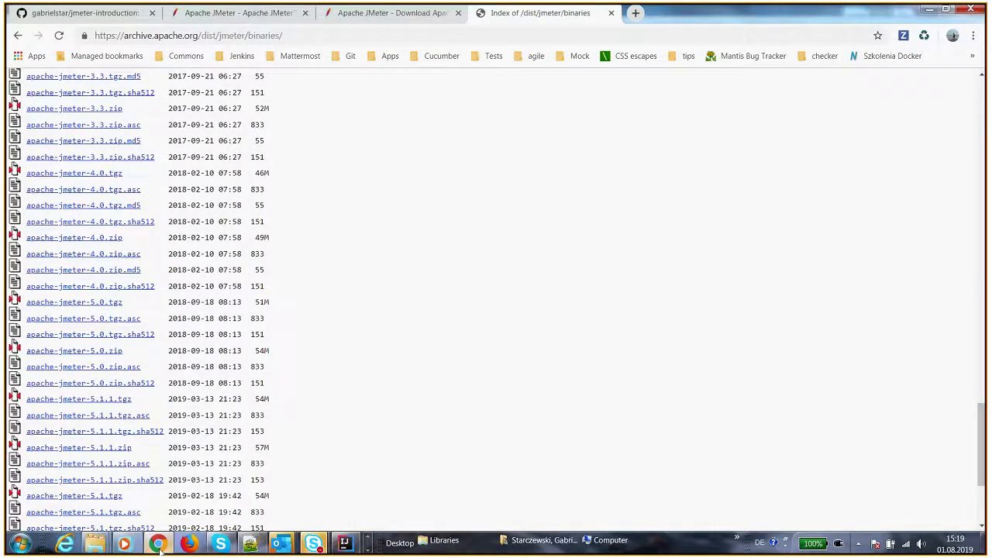
pyautogui.click(392, 12)
pyautogui.hotkey('alt', 'Tab')
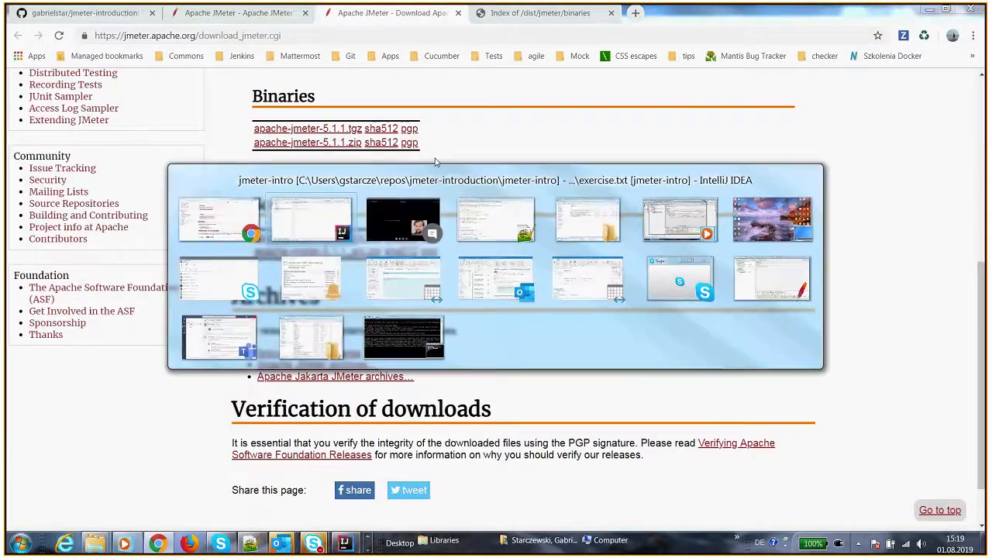
pyautogui.moveTo(701, 231)
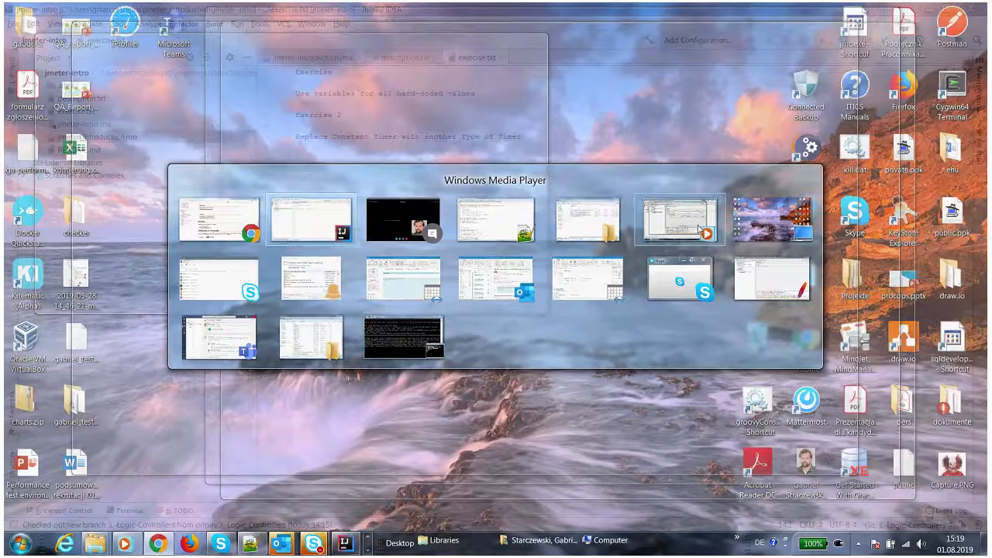
pyautogui.click(767, 278)
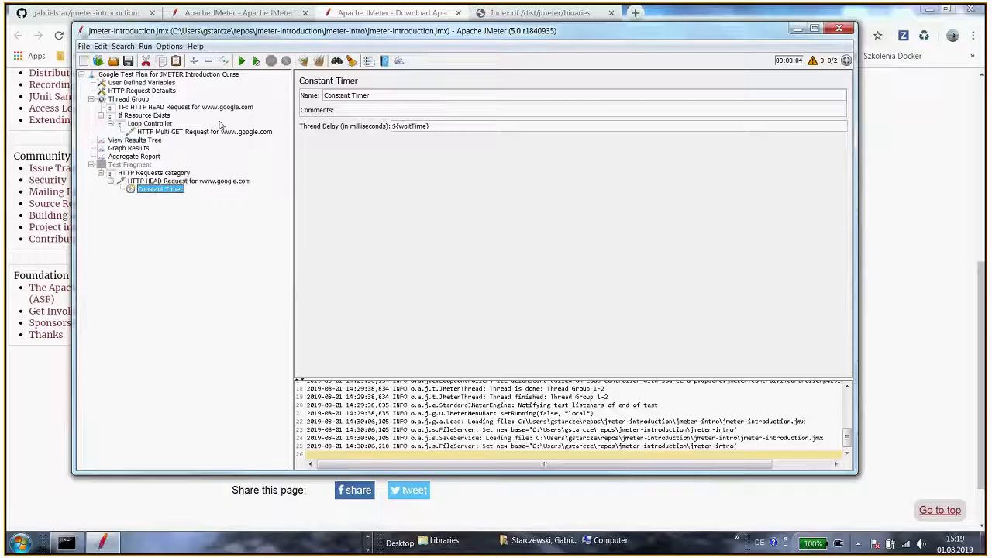
pyautogui.click(176, 109)
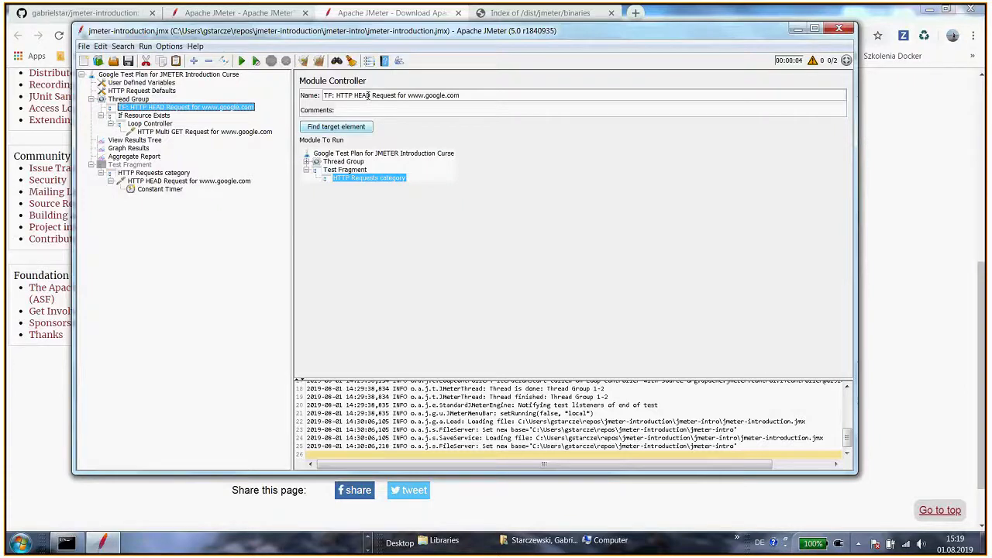
pyautogui.hotkey('alt', 'Tab')
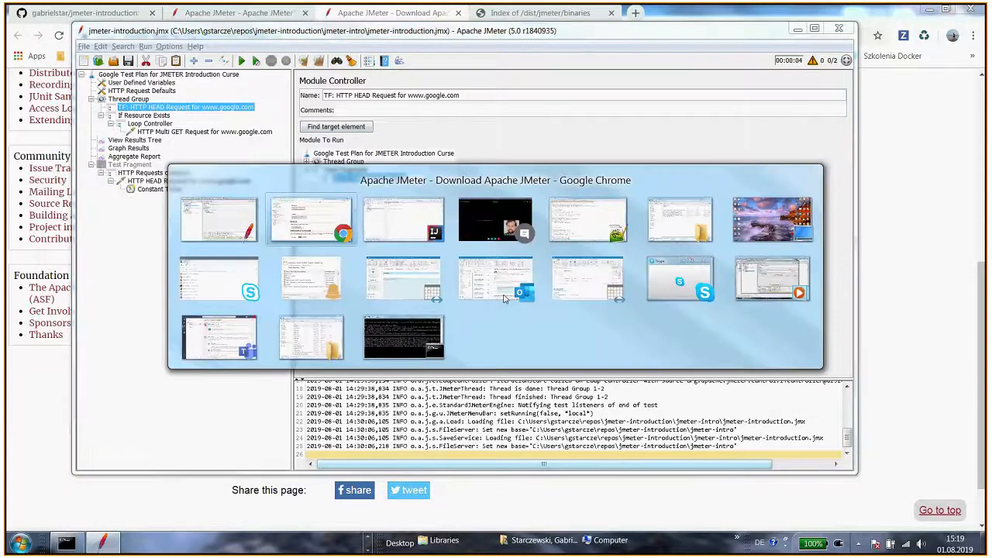
pyautogui.click(419, 216)
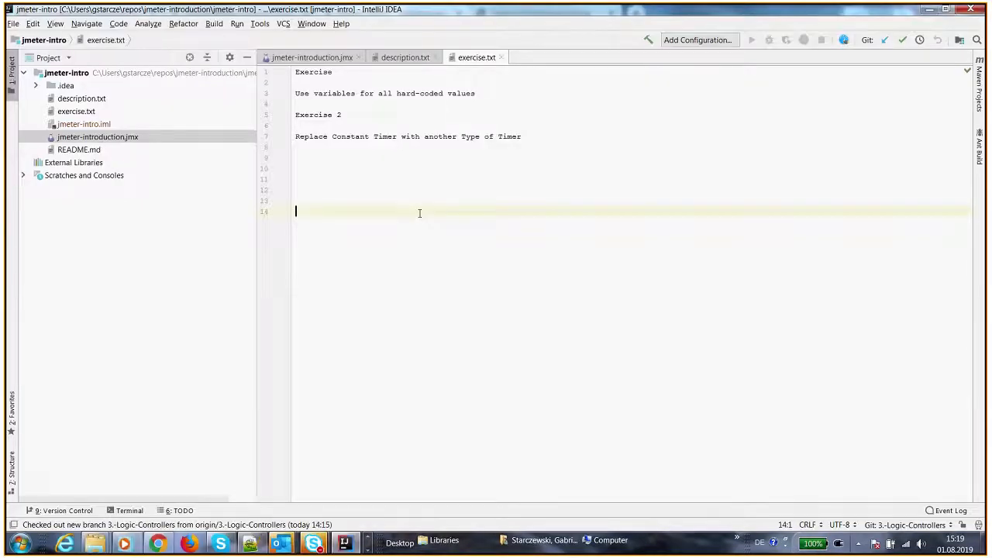
# Check out the remote branch origin/4.-Processors-and-JSR223-Samplers as a new local branch
pyautogui.click(907, 525)
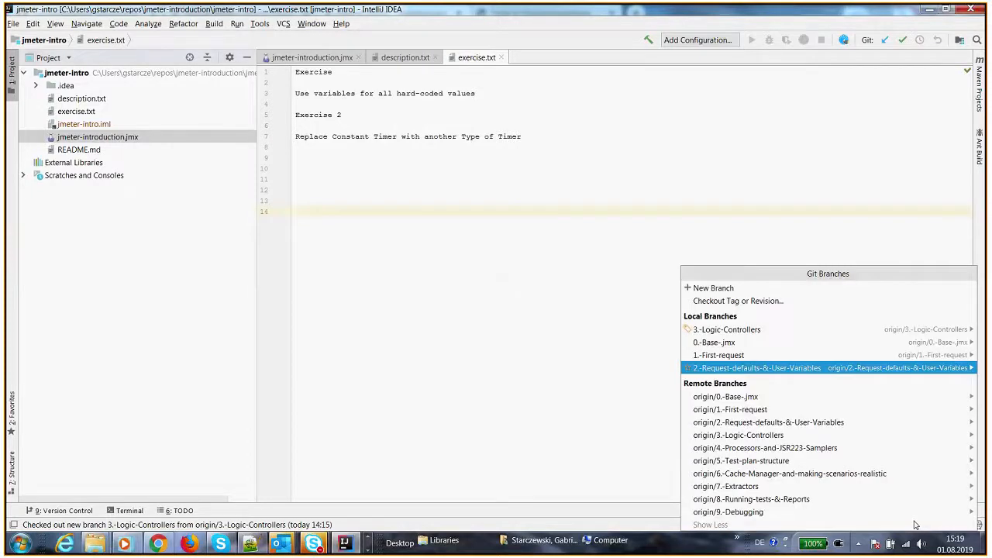
pyautogui.click(868, 448)
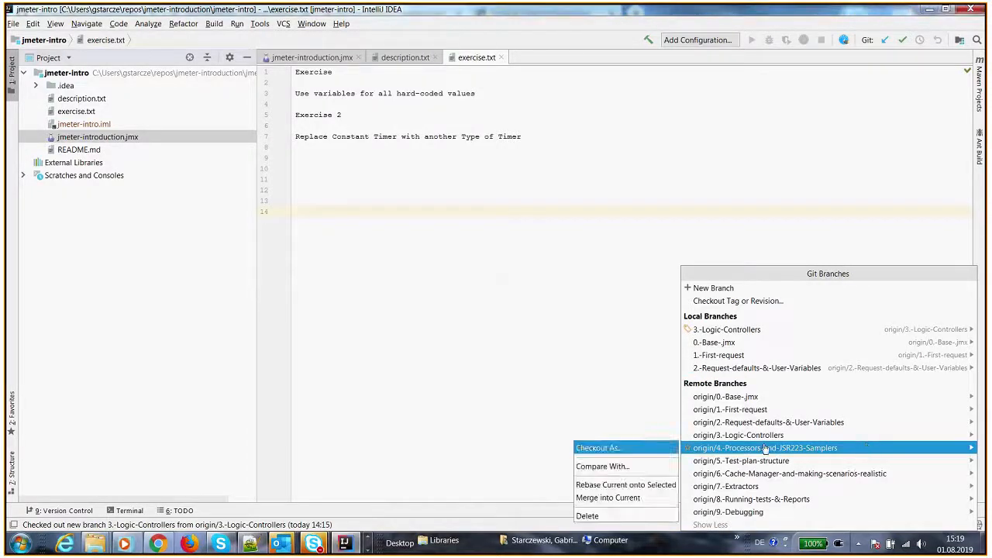
pyautogui.click(613, 449)
pyautogui.click(469, 290)
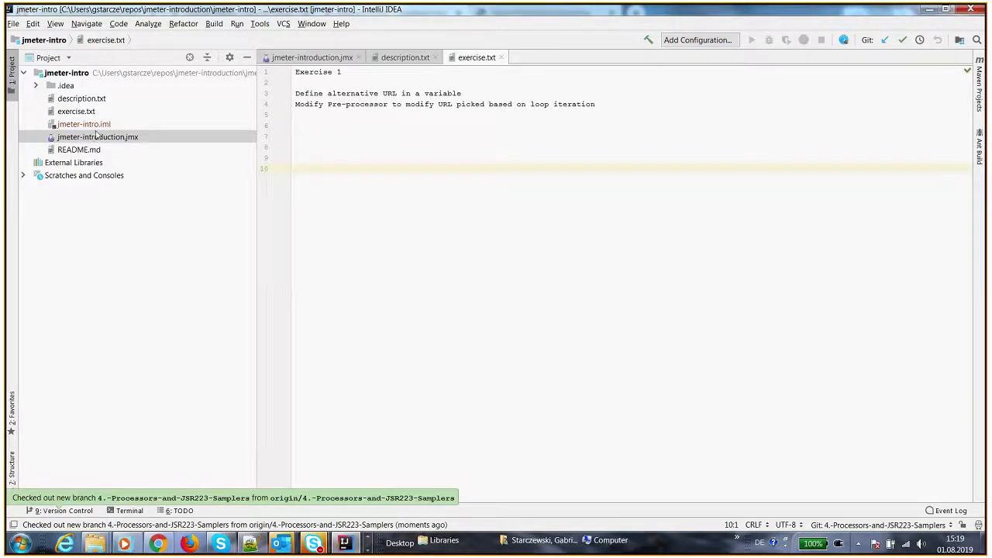
# Open description.txt and remove the extra 'o' from the word 'Preogrammable'
pyautogui.click(405, 57)
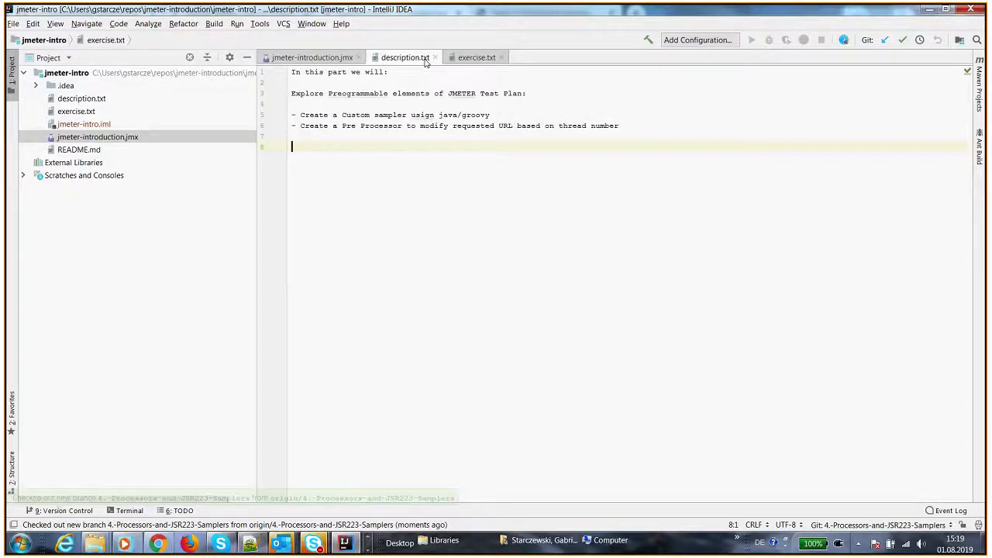
pyautogui.click(346, 93)
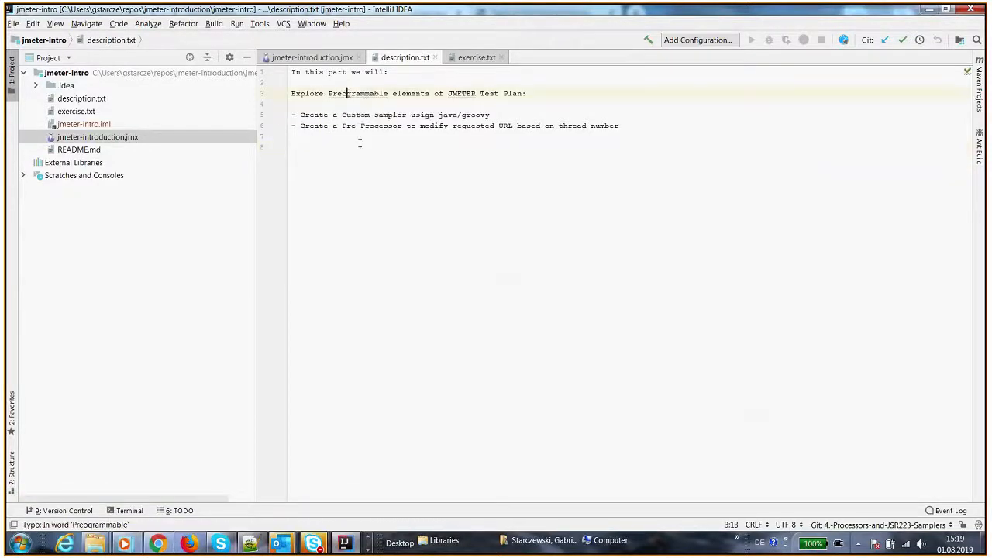
pyautogui.press('BackSpace')
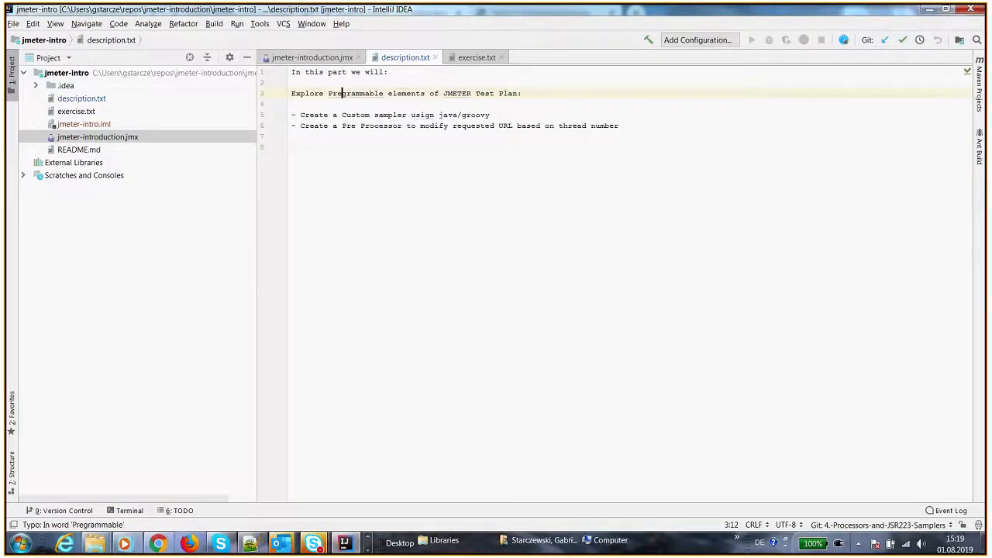
# Read through the two planned tasks listed in description.txt
pyautogui.click(368, 147)
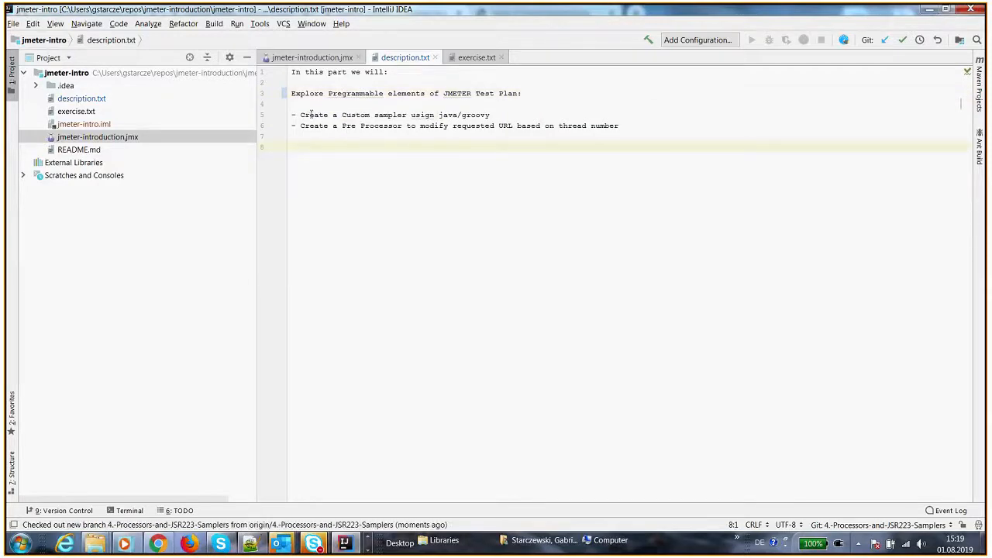
pyautogui.moveTo(493, 115); pyautogui.dragTo(300, 114)
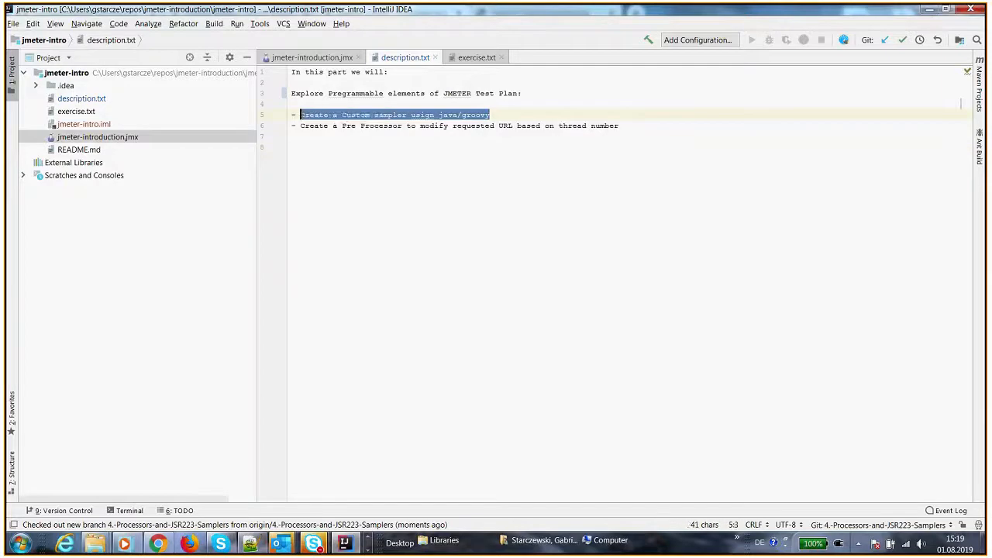
pyautogui.click(413, 126)
pyautogui.click(457, 125)
pyautogui.moveTo(457, 125); pyautogui.dragTo(601, 126)
pyautogui.click(618, 125)
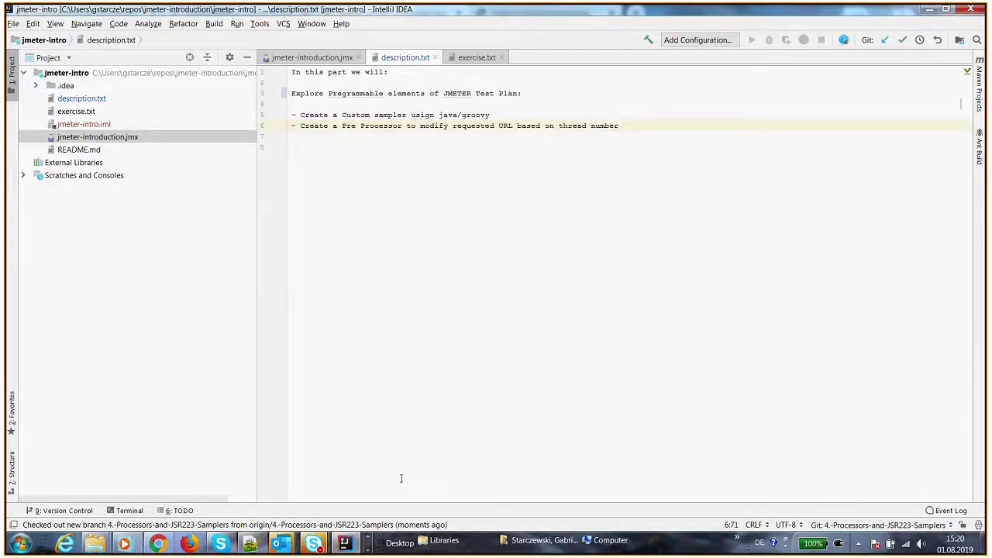
# Switch to the JMeter test plan and add a JSR223 Sampler under the Loop Controller
pyautogui.hotkey('alt', 'Tab')
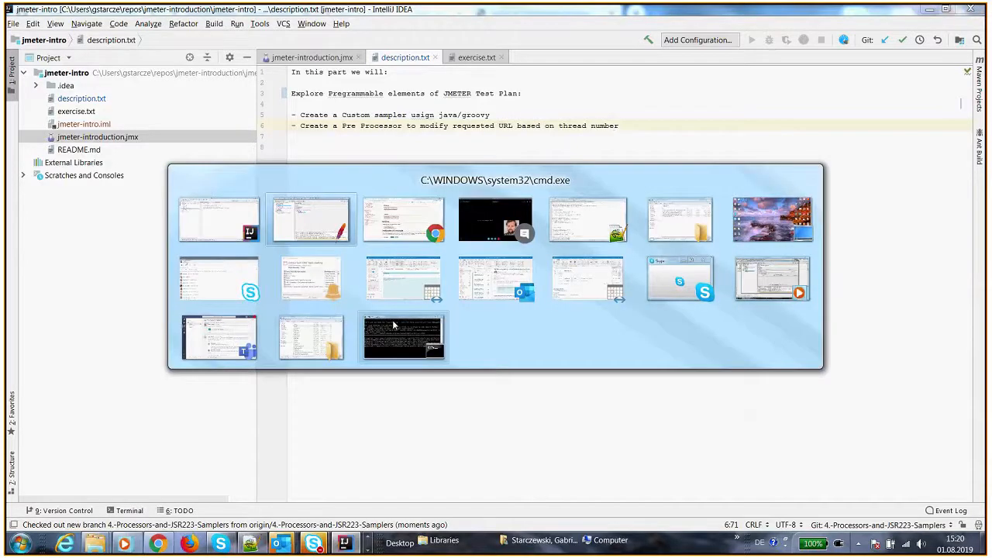
pyautogui.moveTo(275, 36); pyautogui.dragTo(324, 50)
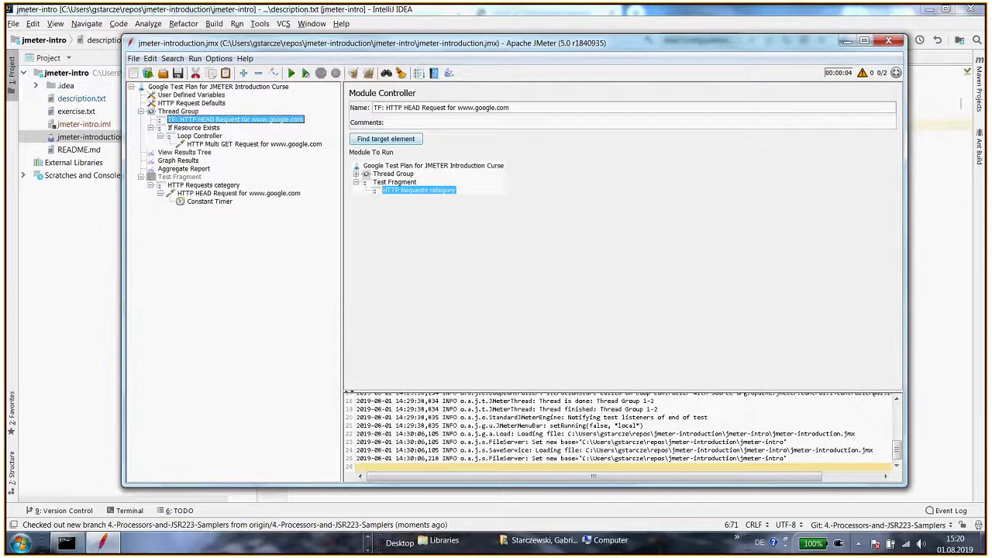
pyautogui.click(45, 258)
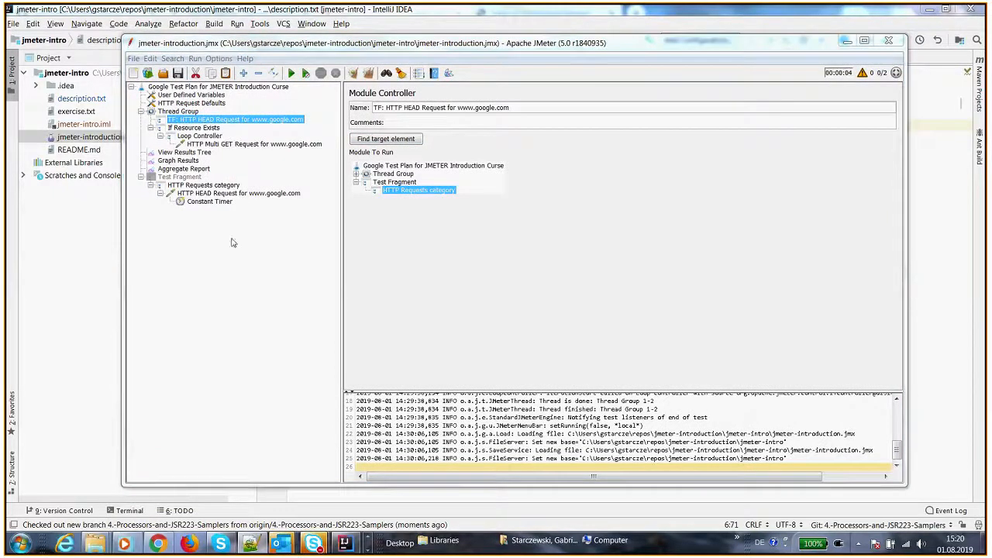
pyautogui.click(205, 138)
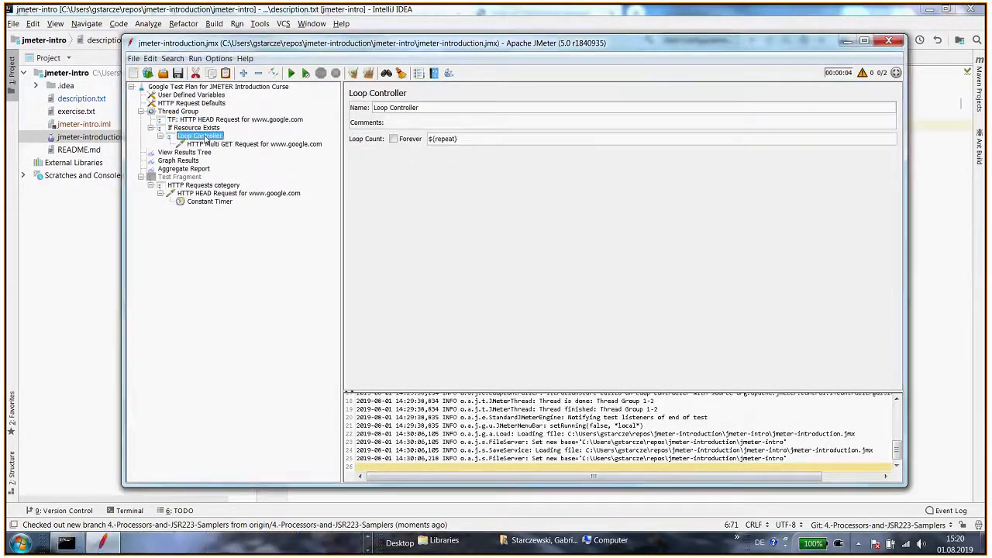
pyautogui.rightClick(205, 139)
pyautogui.moveTo(242, 145)
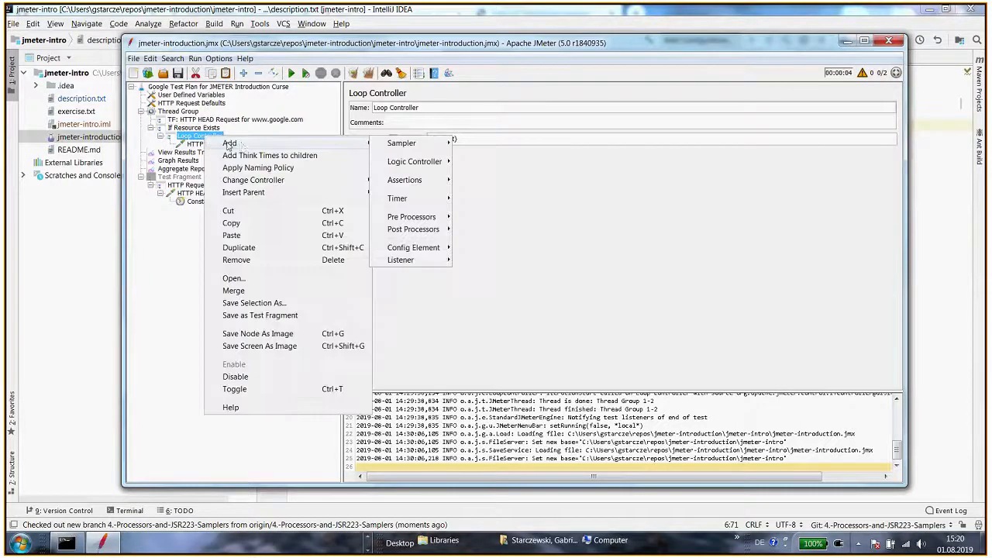
pyautogui.moveTo(400, 146)
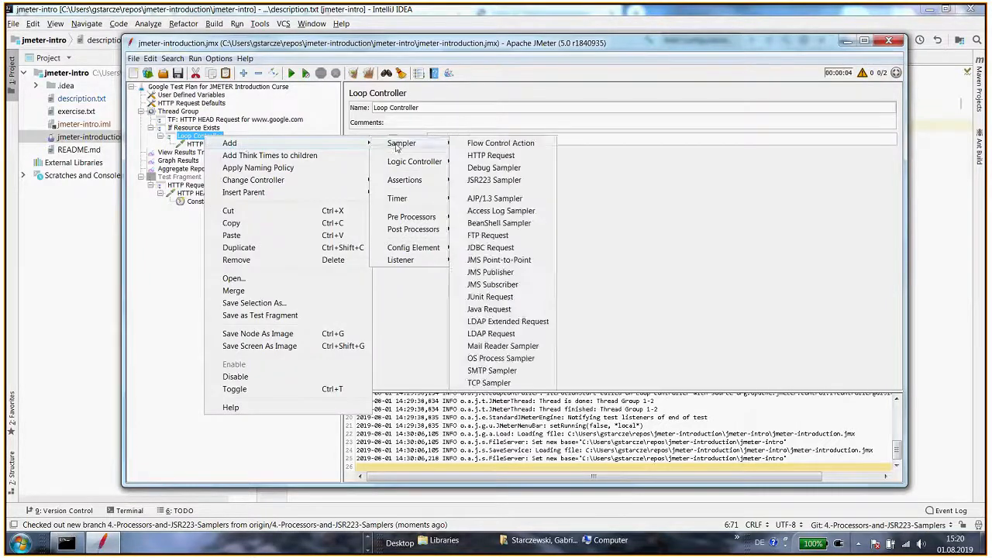
pyautogui.click(504, 181)
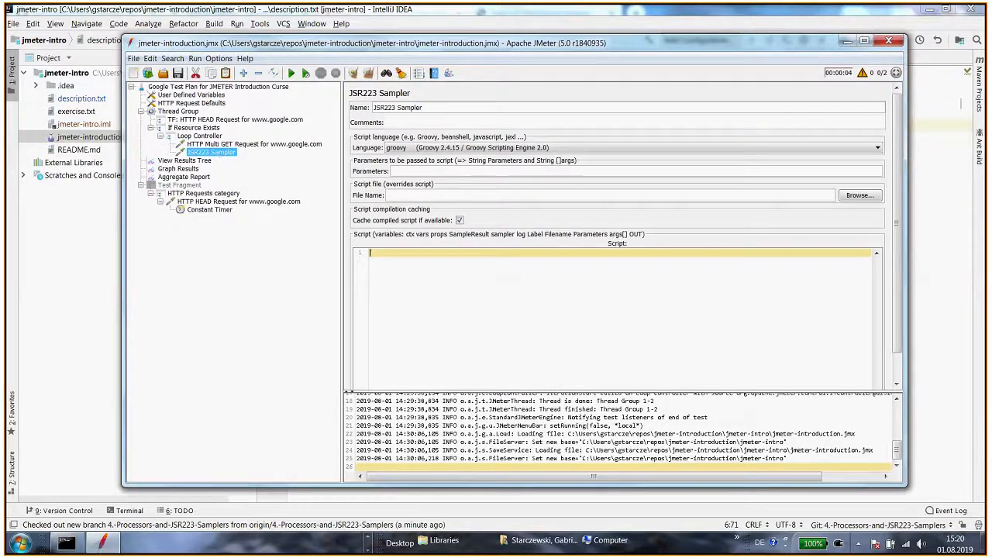
pyautogui.click(846, 42)
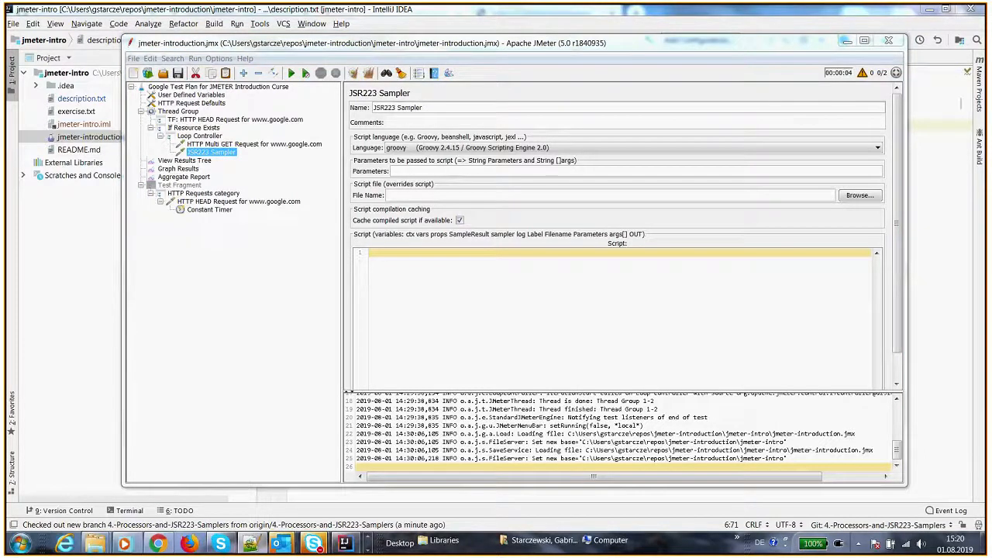
pyautogui.click(240, 145)
pyautogui.click(210, 153)
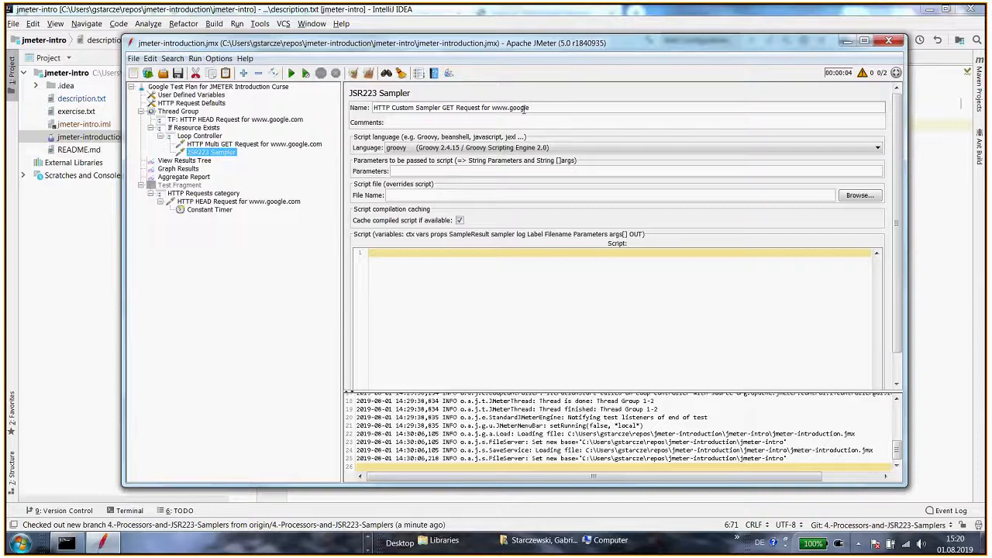
pyautogui.hotkey('ctrl', 's')
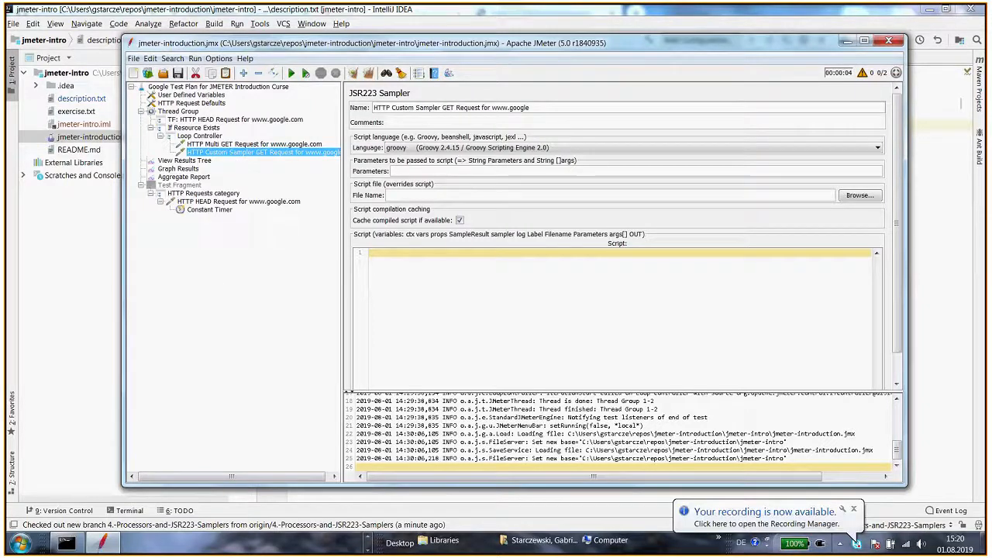
pyautogui.click(856, 544)
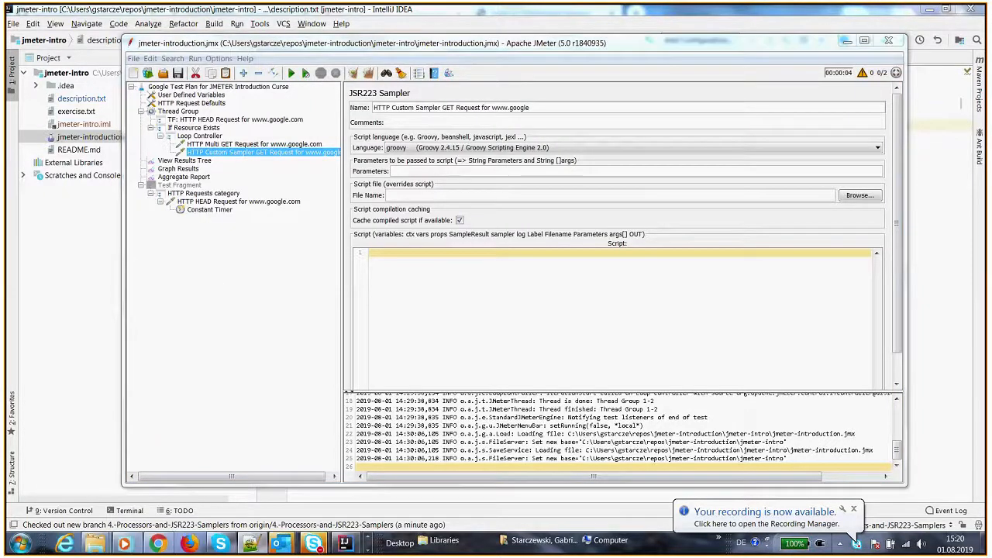
pyautogui.click(460, 276)
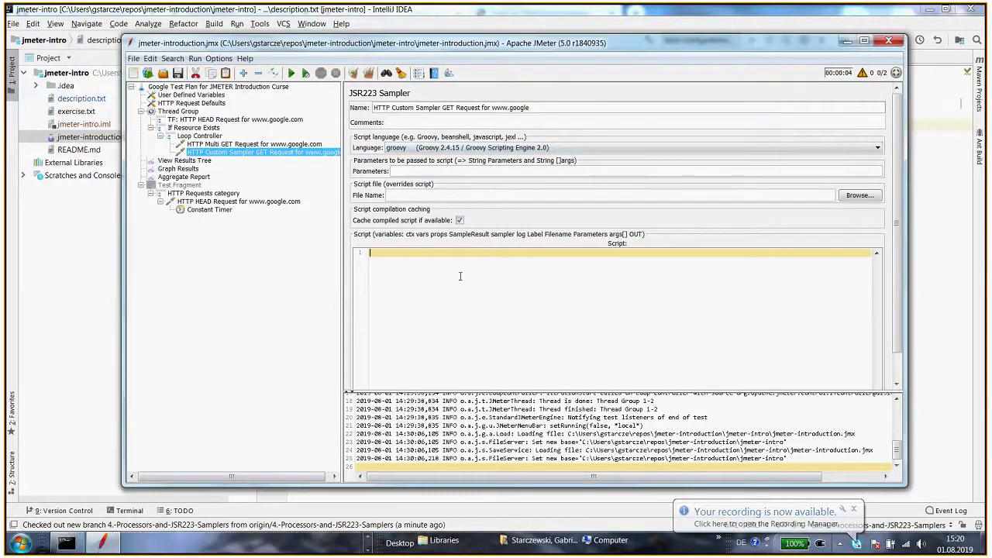
pyautogui.write('"http://${vars.get("URL")}".toURL().text')
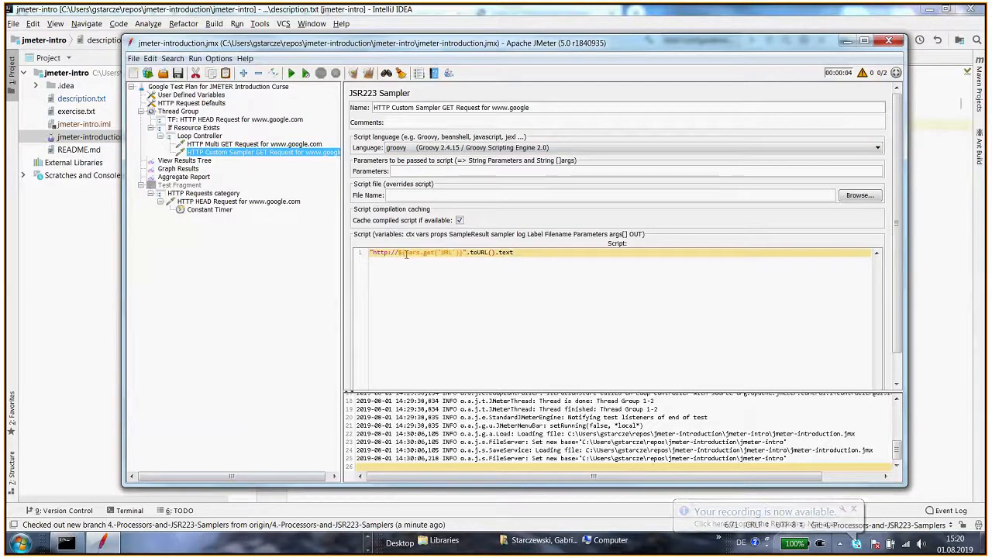
pyautogui.click(440, 253)
# Examine the URL user-defined variable and the parts of the sampler's script that use it
pyautogui.click(205, 95)
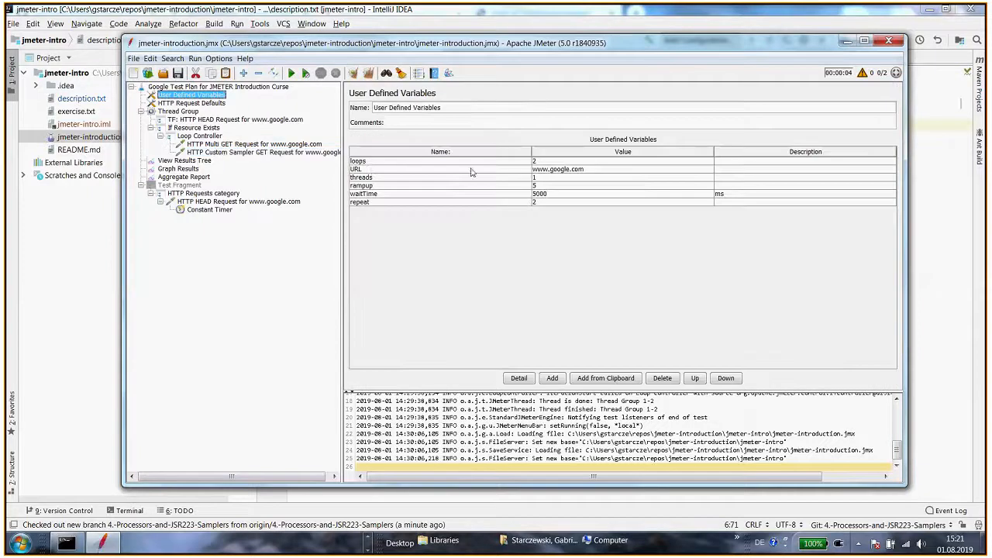
pyautogui.click(367, 169)
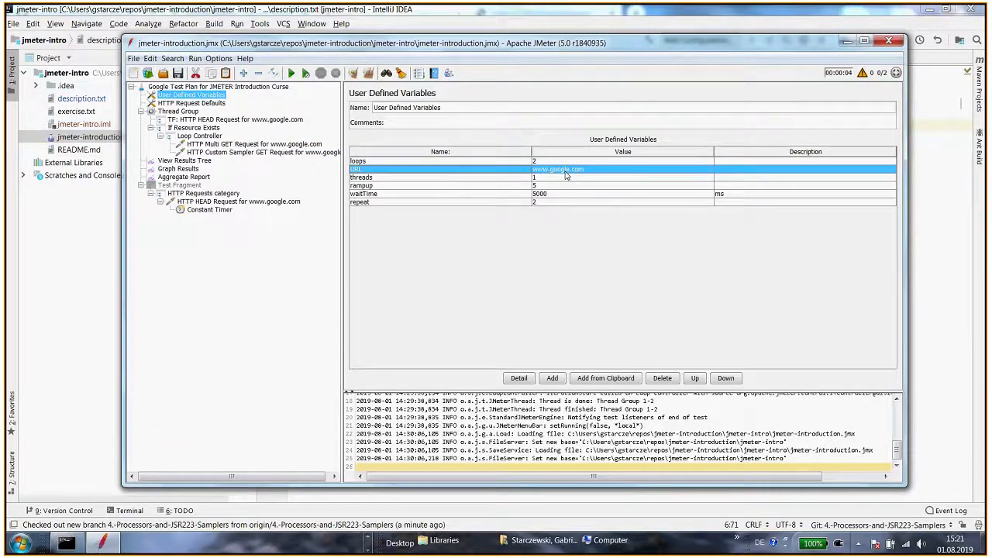
pyautogui.click(263, 153)
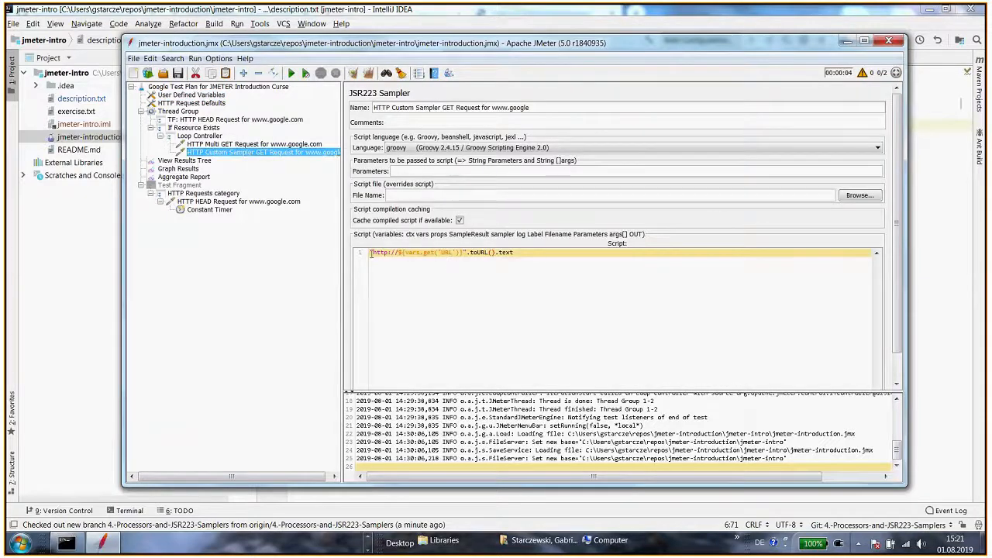
pyautogui.moveTo(372, 253); pyautogui.dragTo(466, 255)
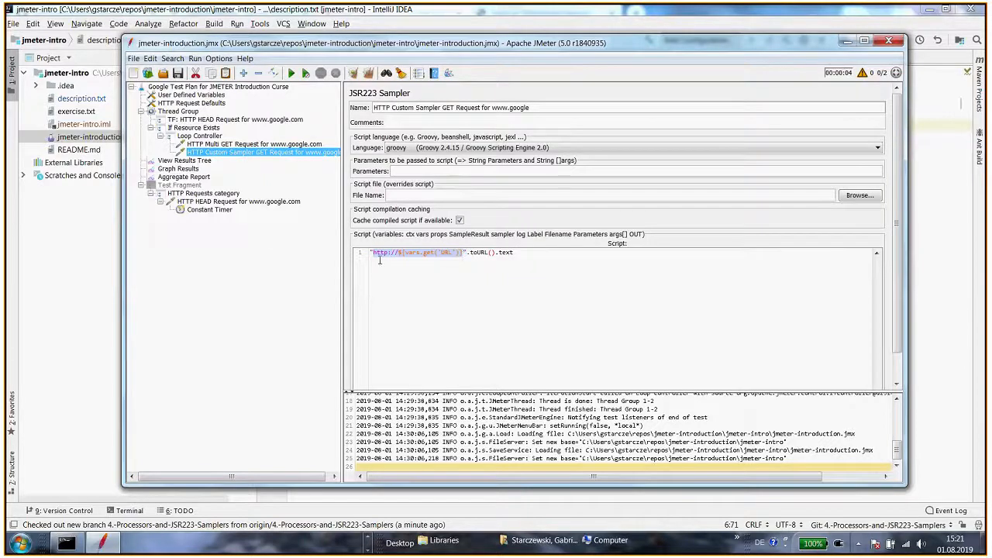
pyautogui.moveTo(469, 253); pyautogui.dragTo(496, 254)
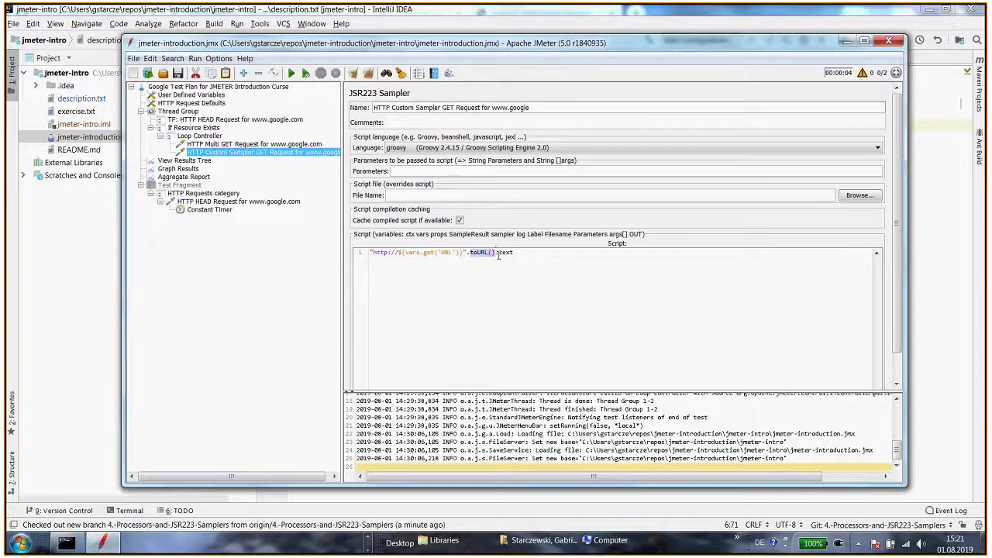
pyautogui.click(531, 253)
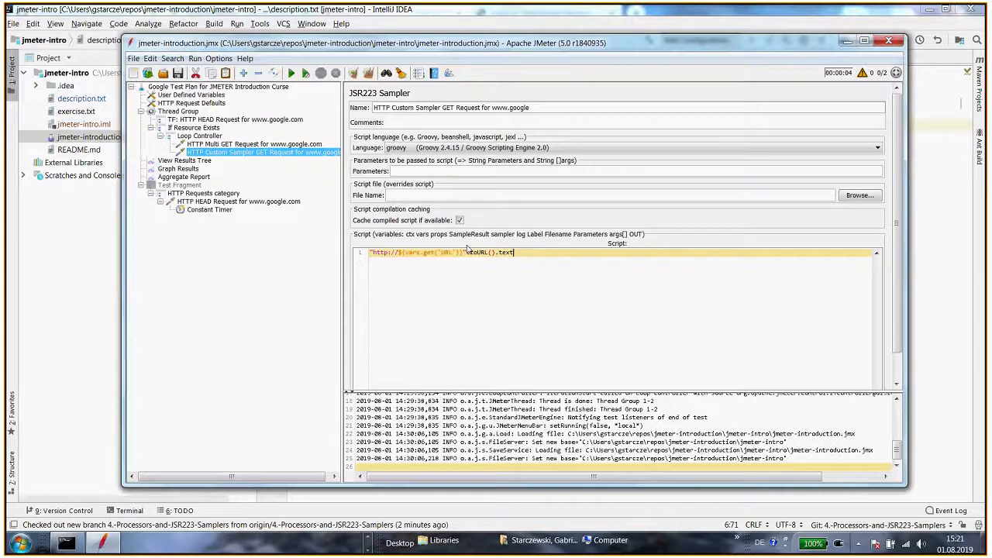
pyautogui.moveTo(514, 253); pyautogui.dragTo(372, 251)
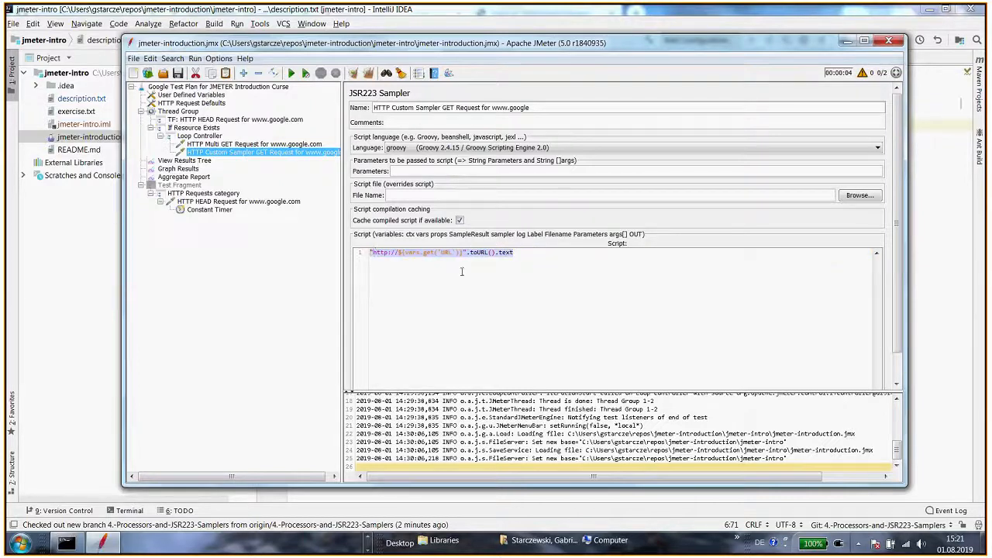
pyautogui.press('Delete')
pyautogui.hotkey('ctrl', 'z')
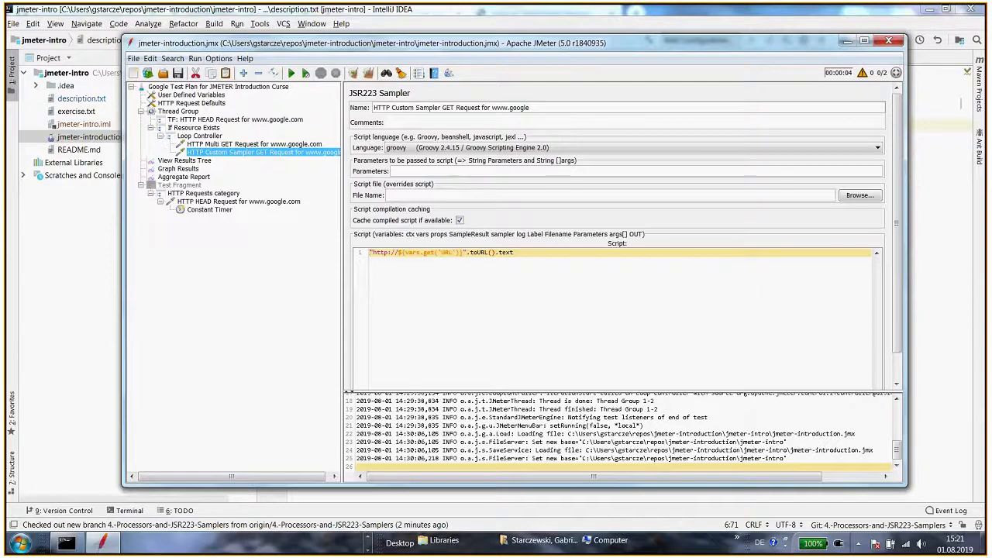
# Open the View Results Tree and run the test plan
pyautogui.click(185, 161)
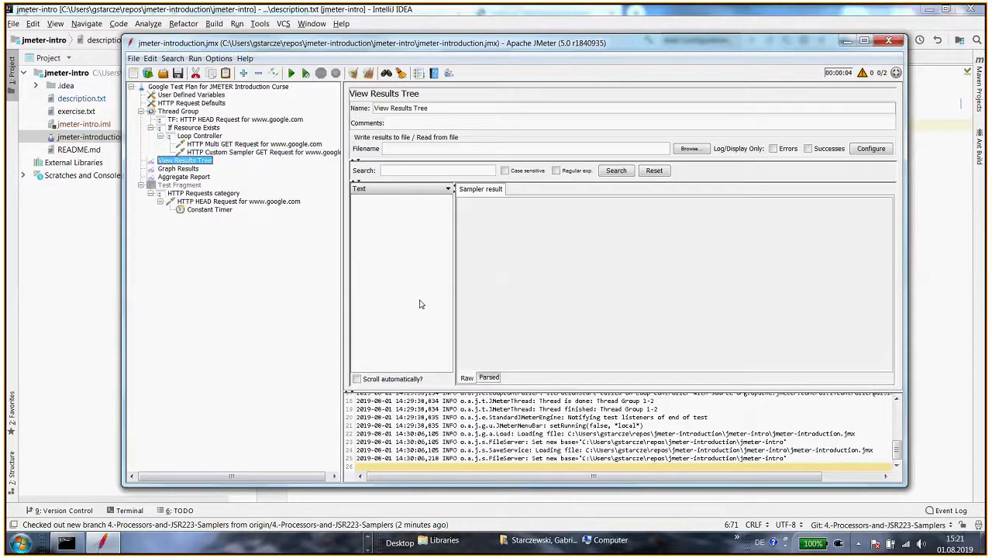
pyautogui.hotkey('ctrl', 'r')
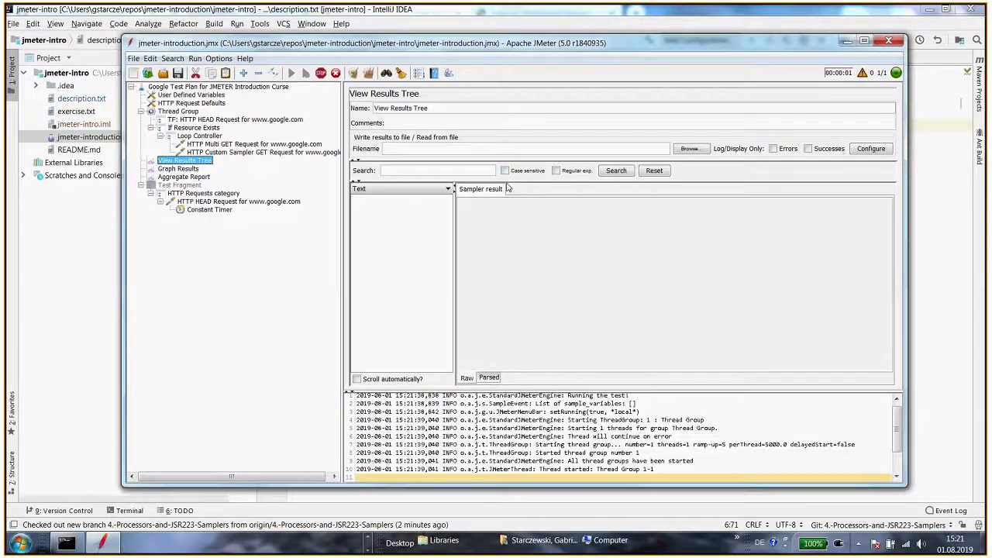
pyautogui.moveTo(520, 180); pyautogui.dragTo(518, 188)
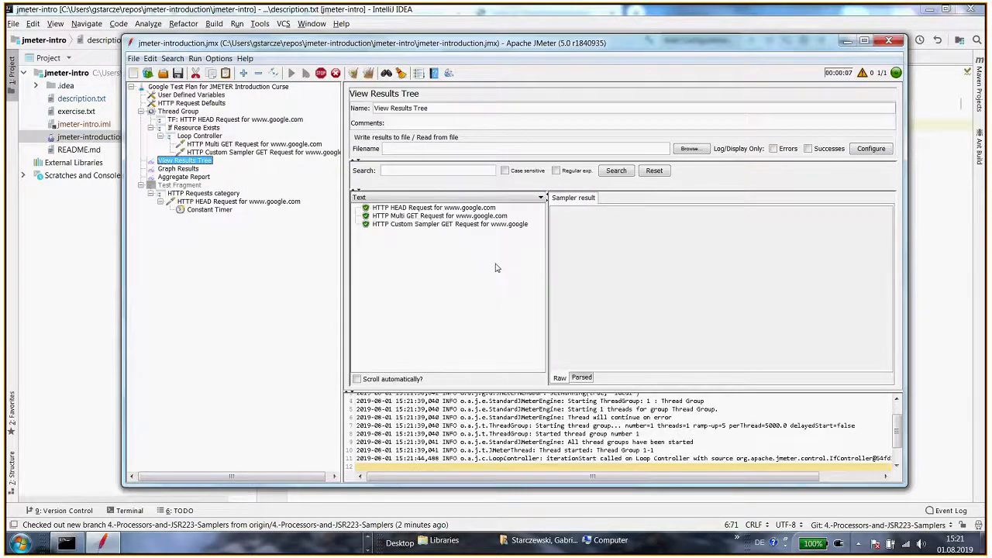
# Inspect the custom sampler's sampler result, request and response data among the results
pyautogui.click(425, 225)
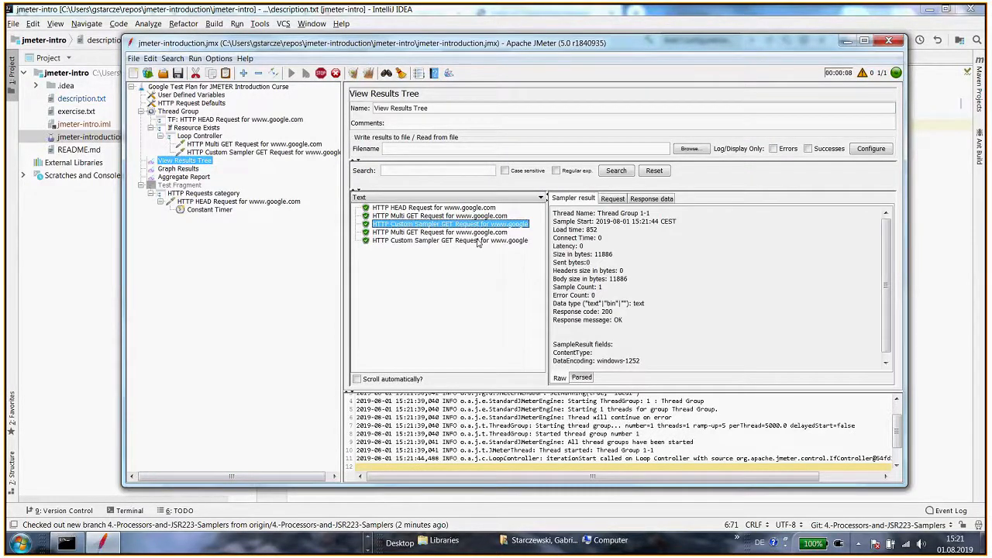
pyautogui.click(613, 198)
pyautogui.click(649, 200)
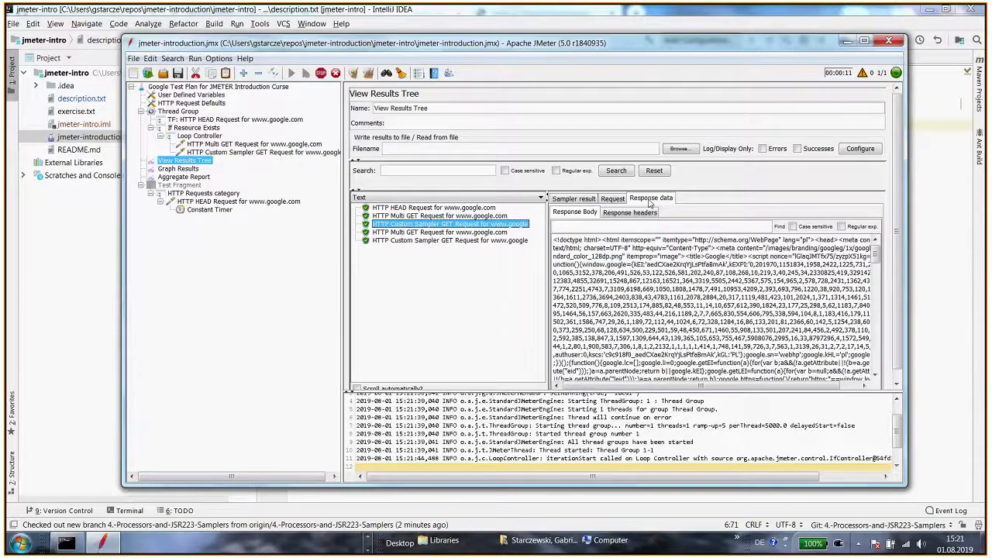
pyautogui.click(614, 199)
pyautogui.click(625, 214)
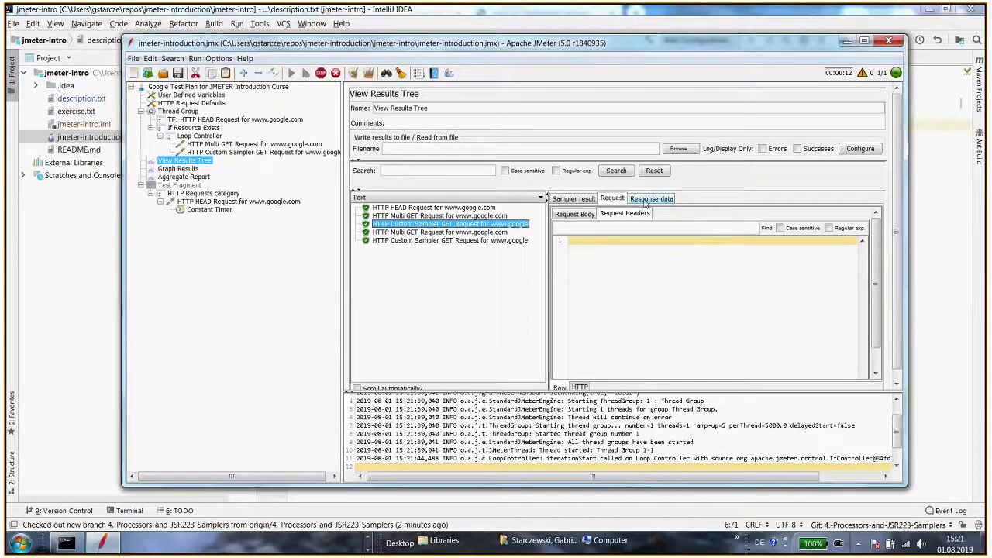
pyautogui.click(645, 200)
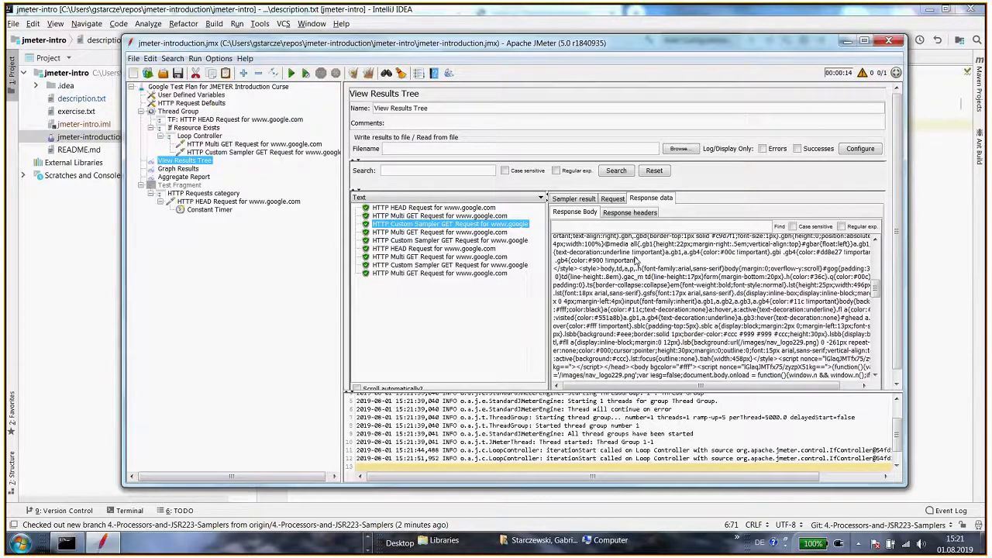
pyautogui.click(507, 232)
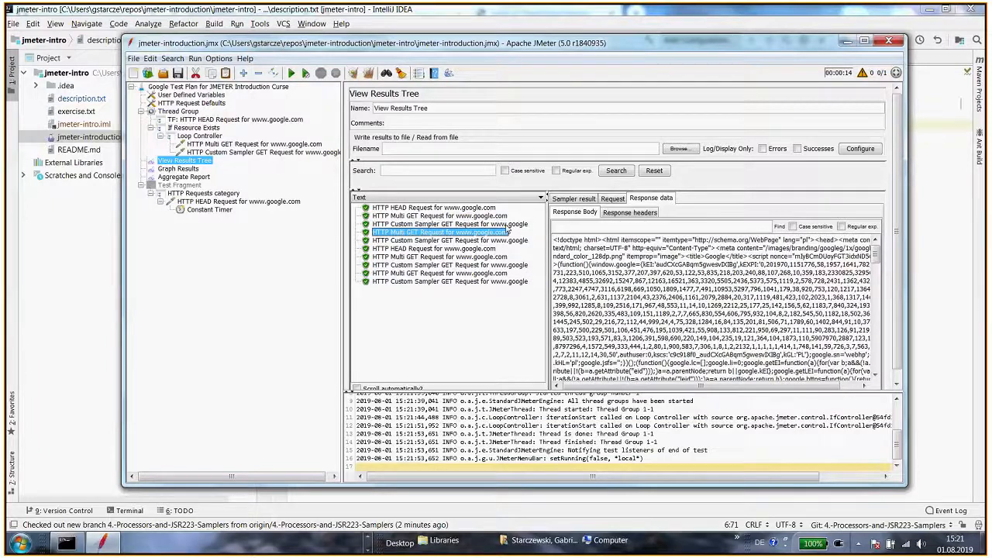
pyautogui.press('Up')
pyautogui.click(472, 232)
pyautogui.click(463, 225)
# Review the sampler's script and browse the Loop Controller's Add menu for samplers and post processors
pyautogui.click(259, 153)
pyautogui.click(505, 251)
pyautogui.hotkey('ctrl', 'a')
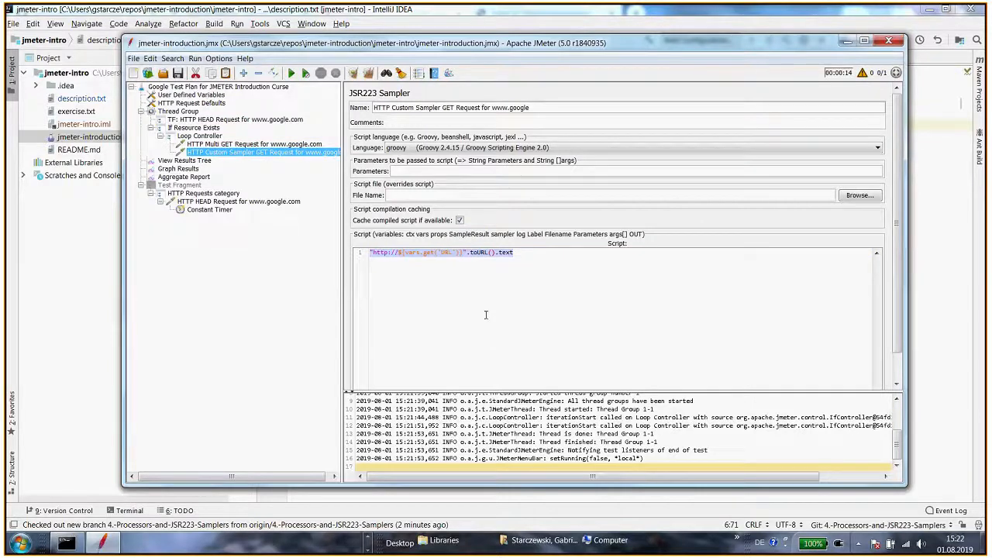
pyautogui.rightClick(273, 89)
pyautogui.click(226, 110)
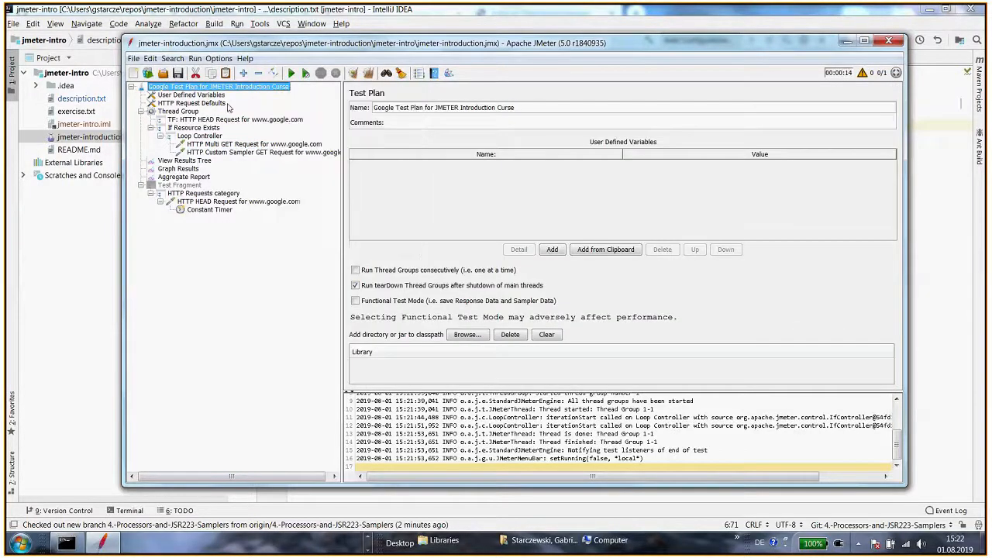
pyautogui.click(202, 136)
pyautogui.rightClick(201, 137)
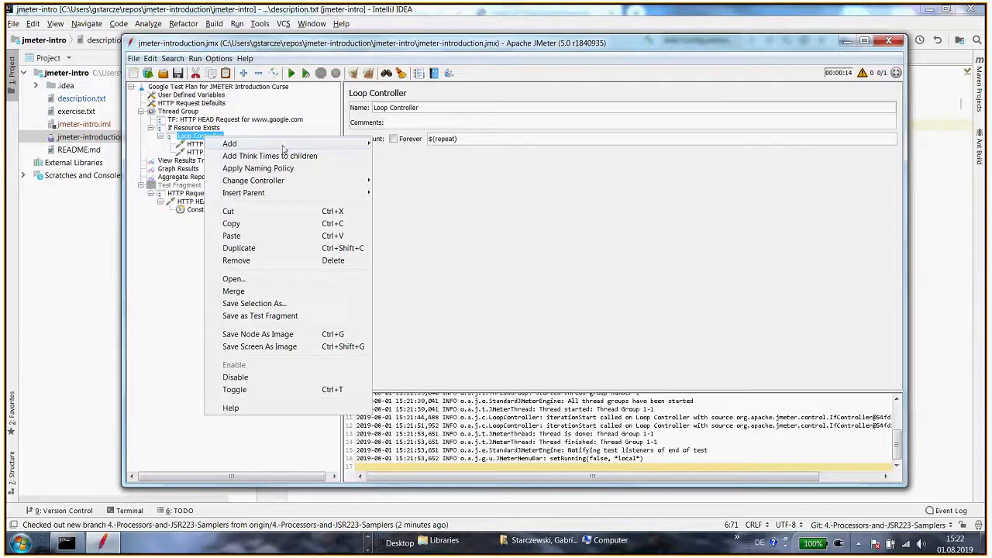
pyautogui.moveTo(283, 145)
pyautogui.moveTo(411, 144)
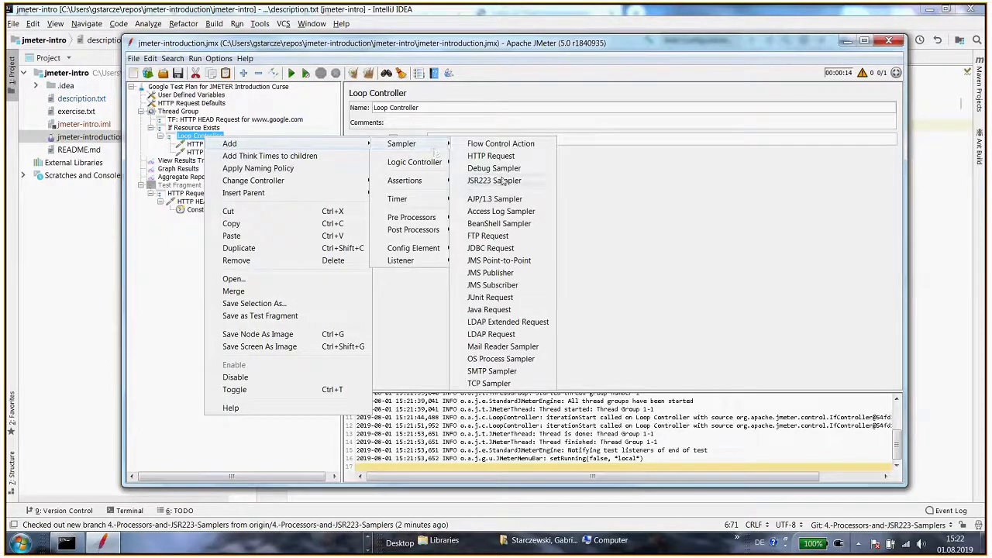
pyautogui.moveTo(442, 220)
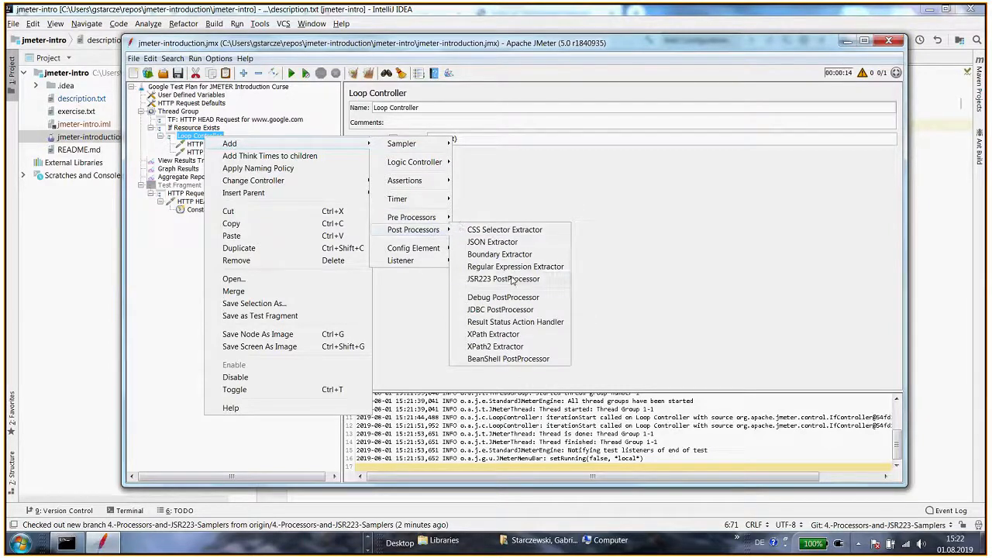
pyautogui.press('Escape')
# Examine the custom sampler's script language options and its context menu
pyautogui.click(256, 152)
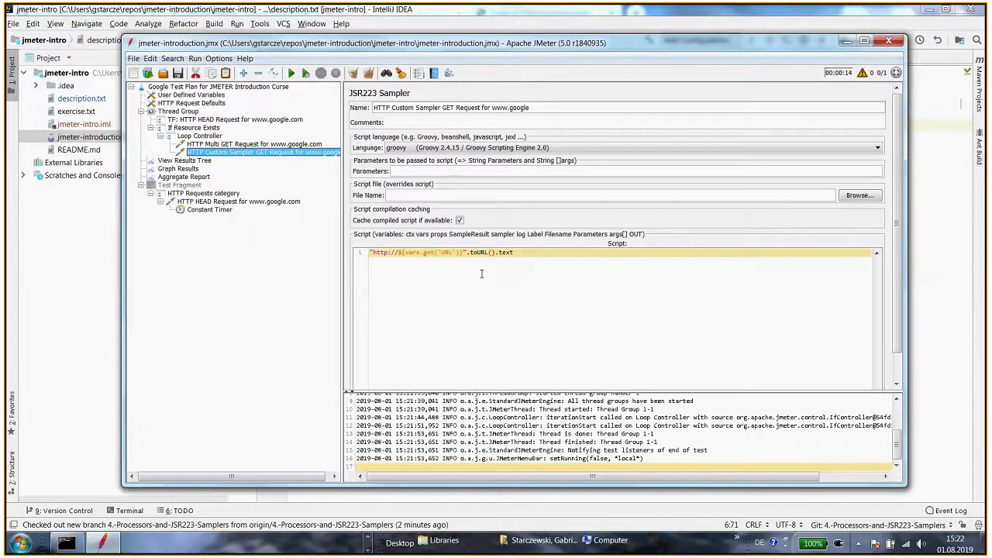
pyautogui.click(465, 148)
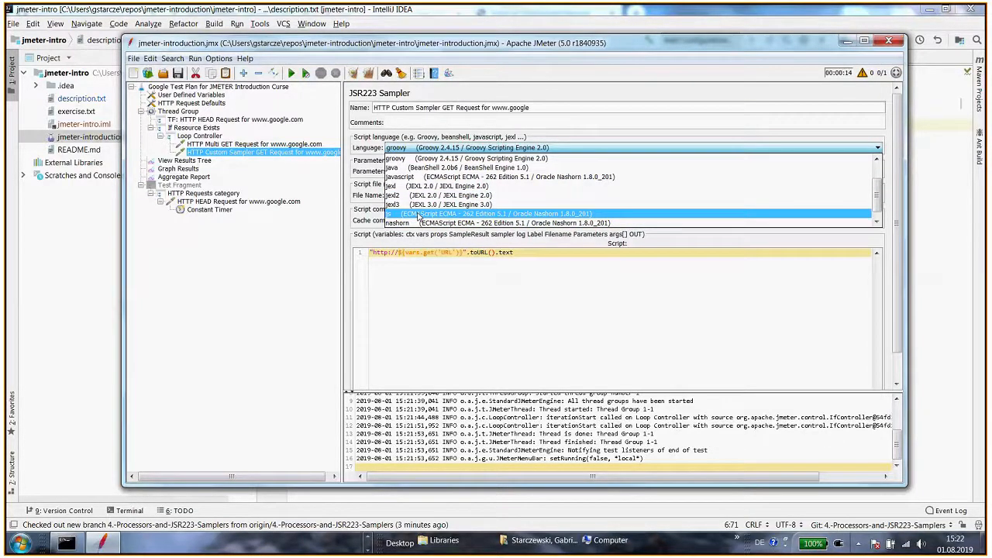
pyautogui.click(456, 287)
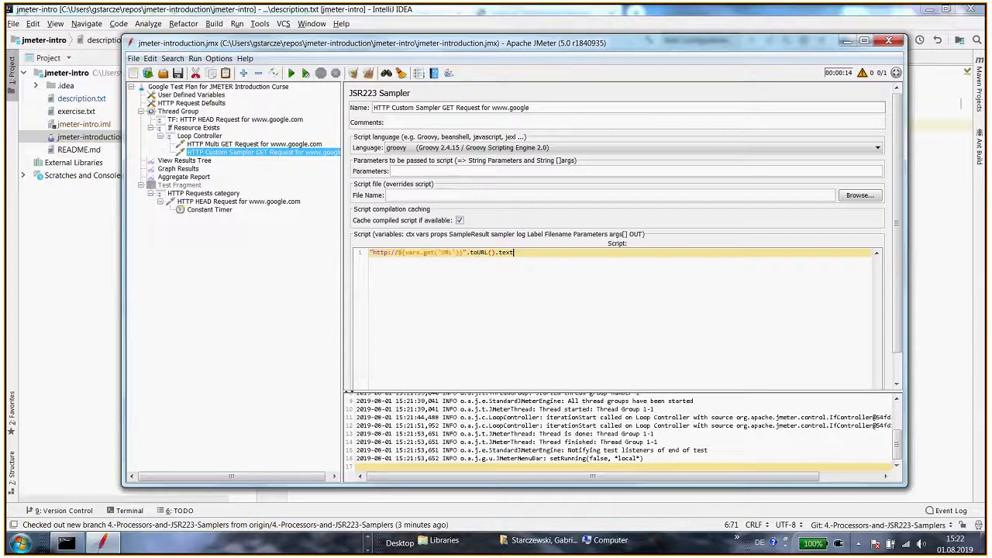
pyautogui.click(259, 145)
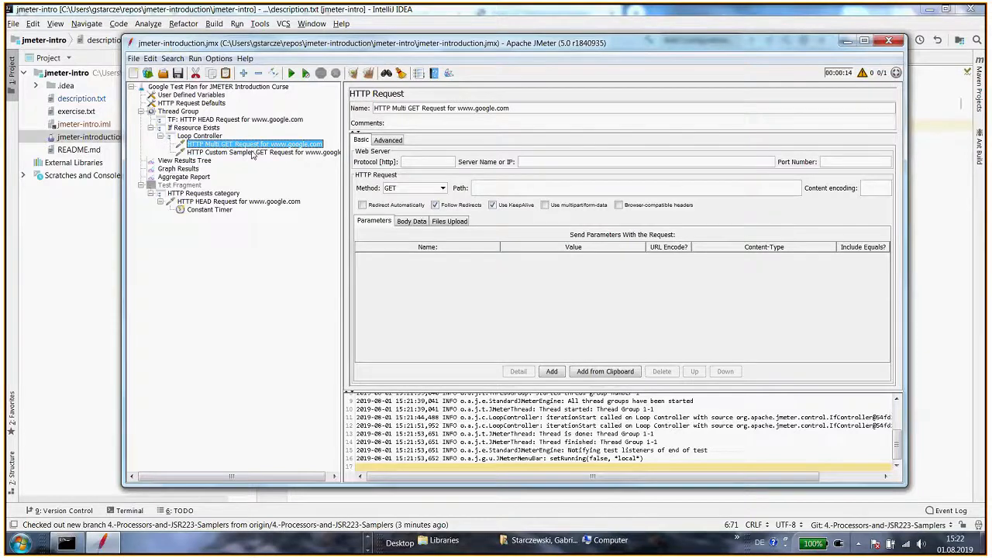
pyautogui.click(252, 153)
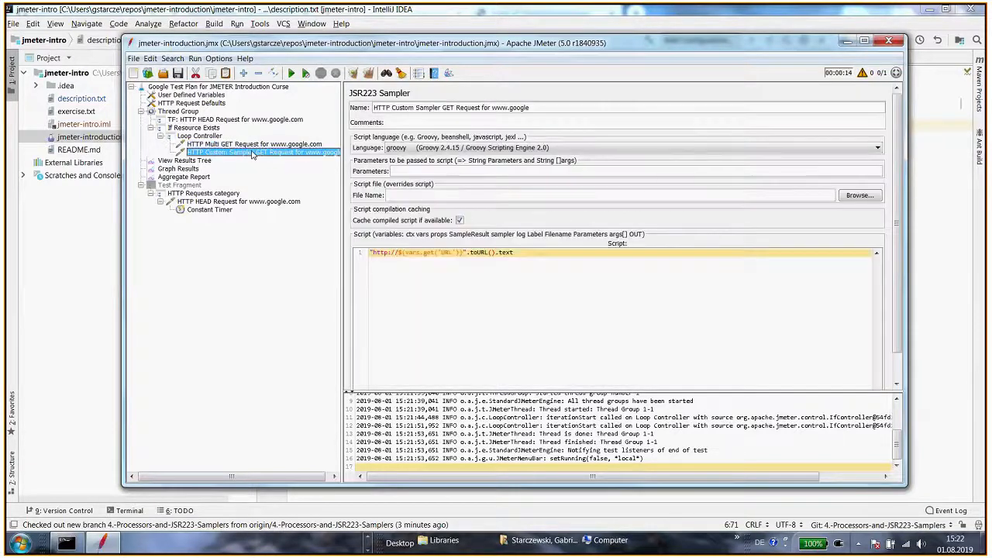
pyautogui.rightClick(252, 153)
pyautogui.moveTo(284, 161)
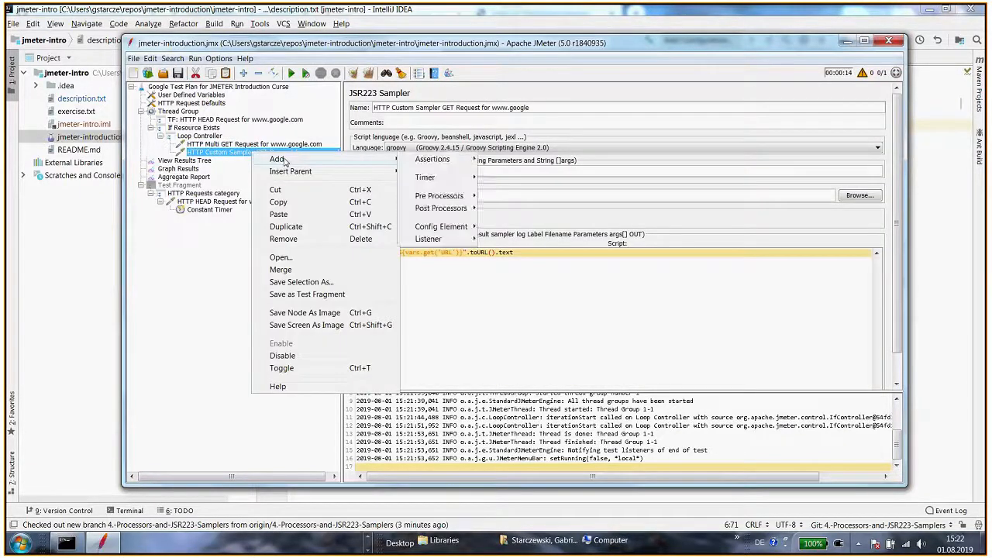
pyautogui.click(212, 152)
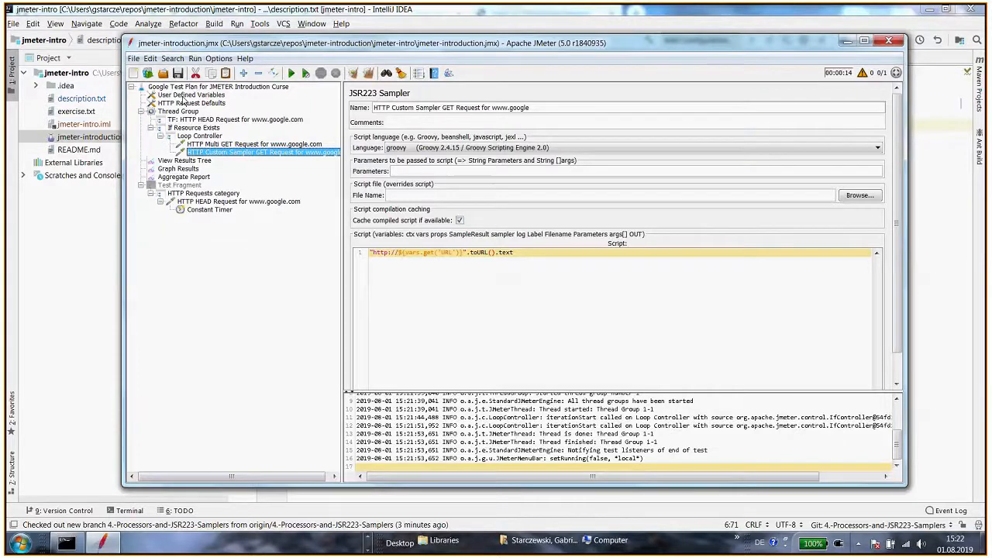
pyautogui.click(186, 96)
pyautogui.click(552, 378)
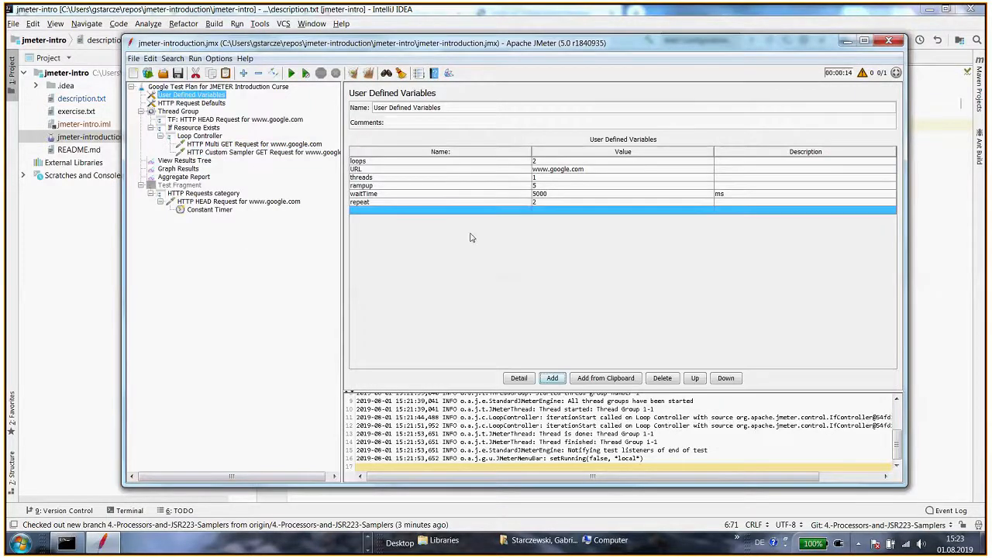
pyautogui.doubleClick(411, 210)
pyautogui.write('alternativeURL')
pyautogui.press('Return')
pyautogui.click(403, 213)
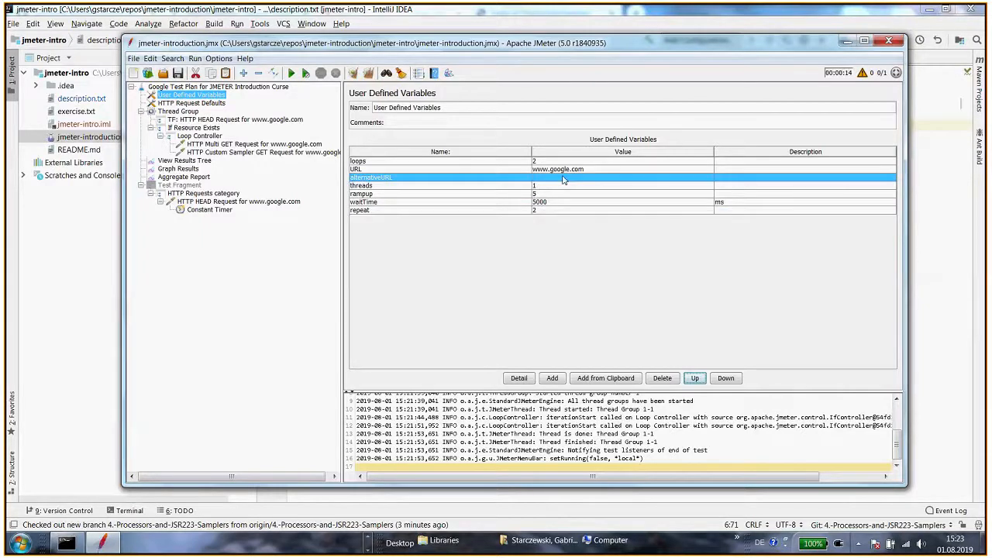
pyautogui.doubleClick(563, 178)
pyautogui.write('www.google')
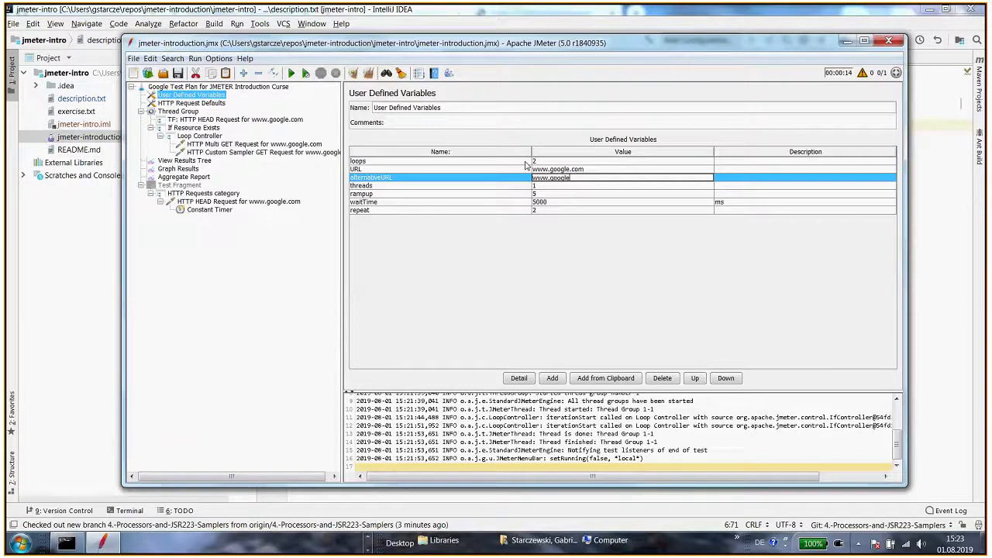
pyautogui.press('super')
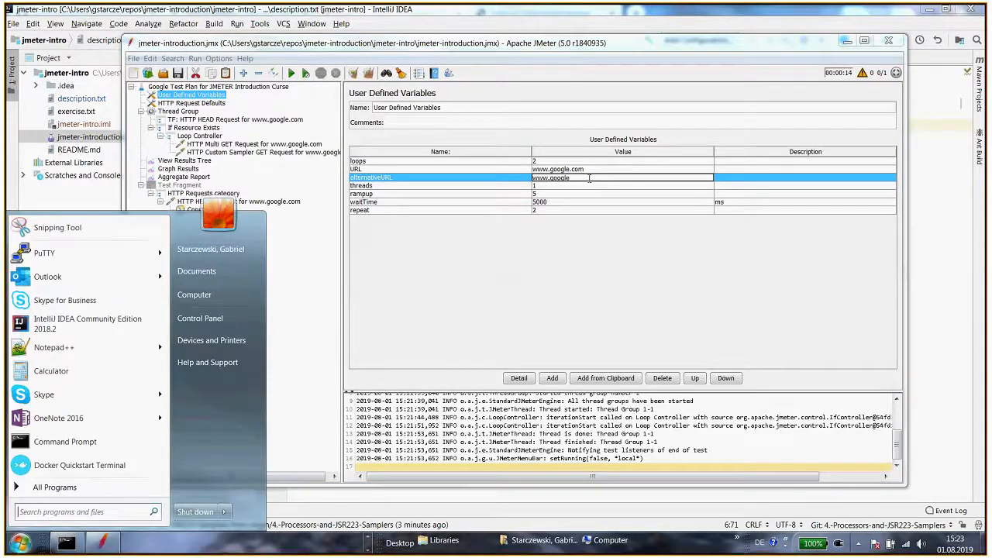
pyautogui.press('super')
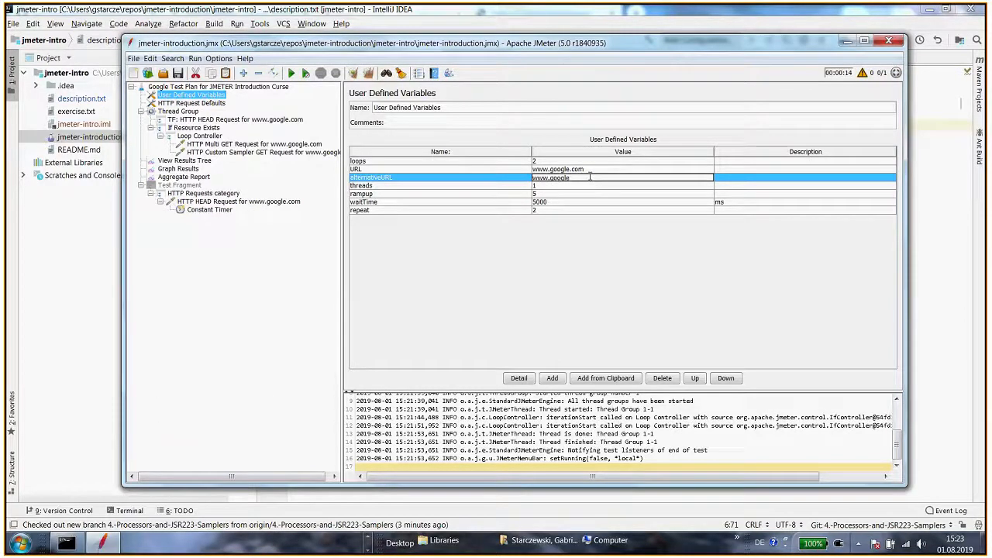
pyautogui.write('.es')
pyautogui.press('Return')
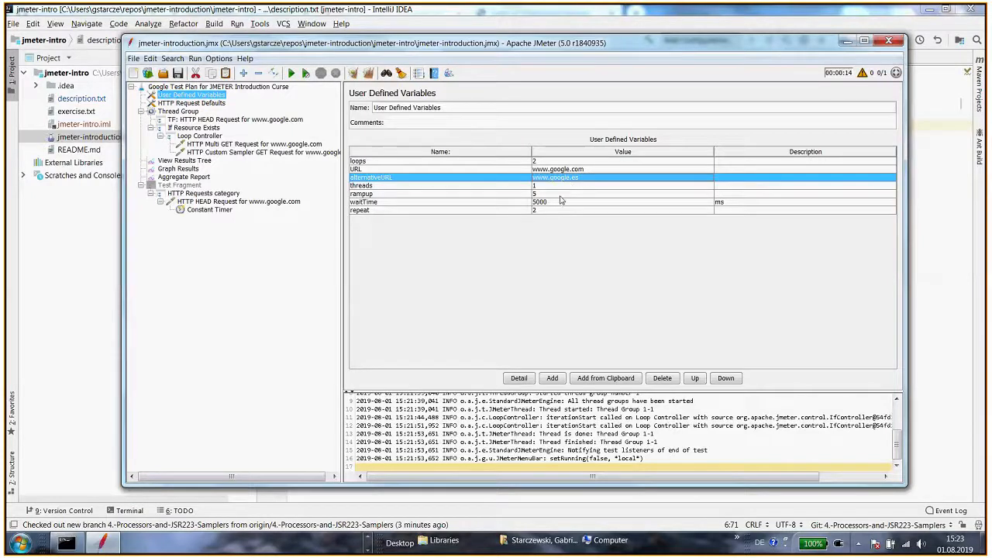
pyautogui.click(231, 145)
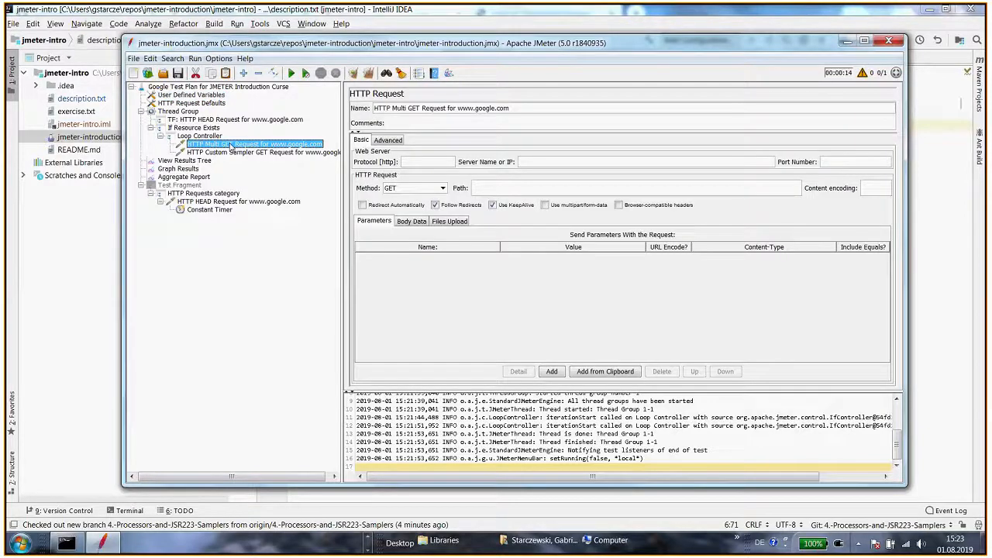
pyautogui.rightClick(230, 145)
pyautogui.moveTo(260, 151)
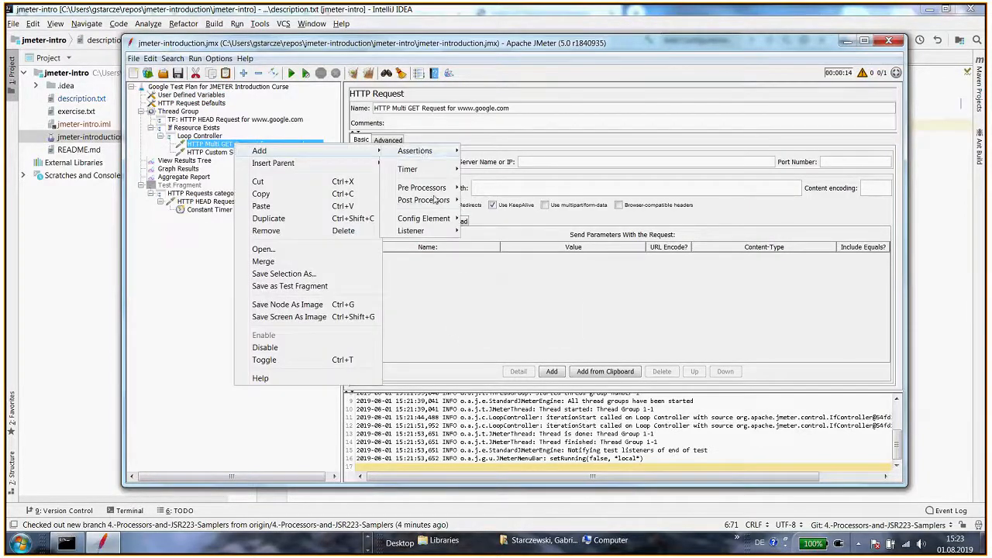
pyautogui.moveTo(437, 194)
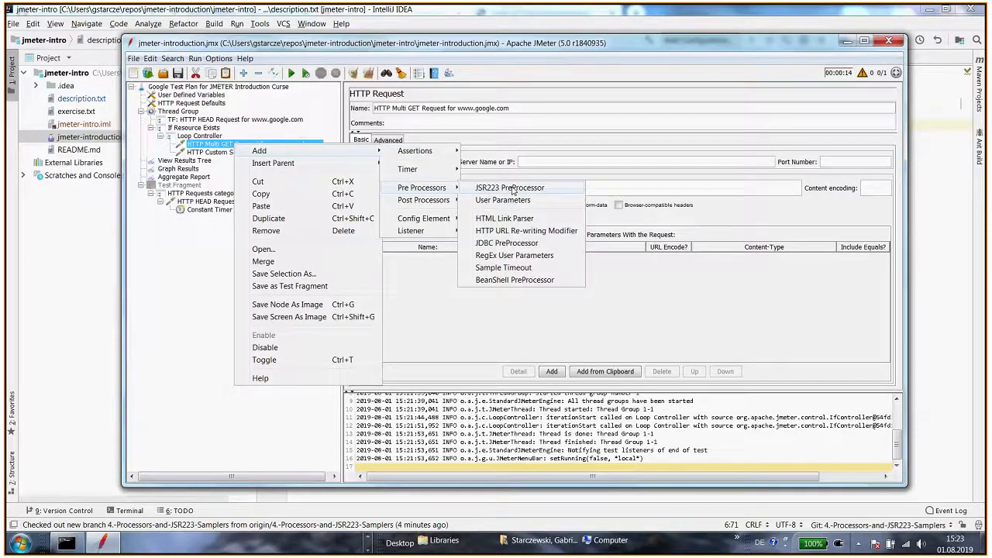
pyautogui.click(508, 188)
pyautogui.click(221, 145)
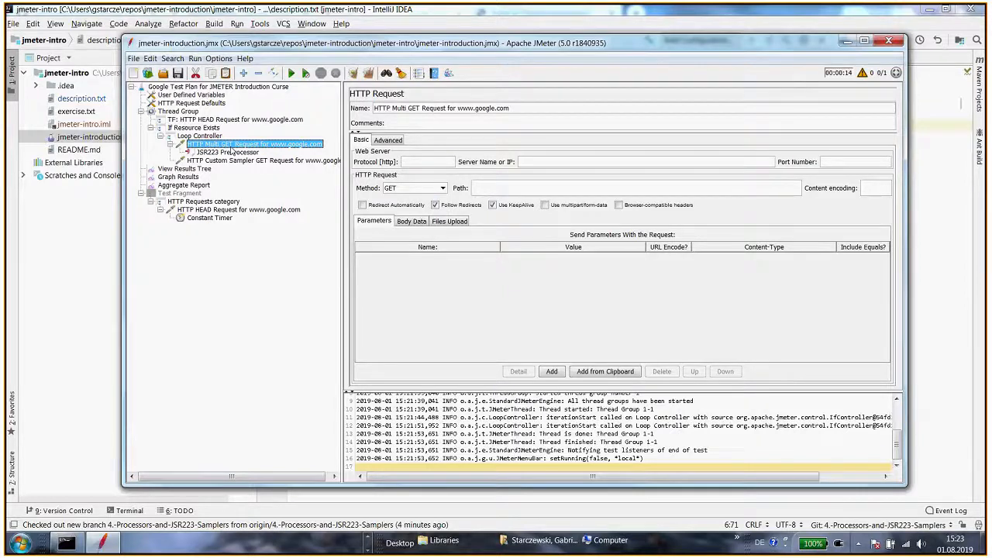
pyautogui.click(231, 152)
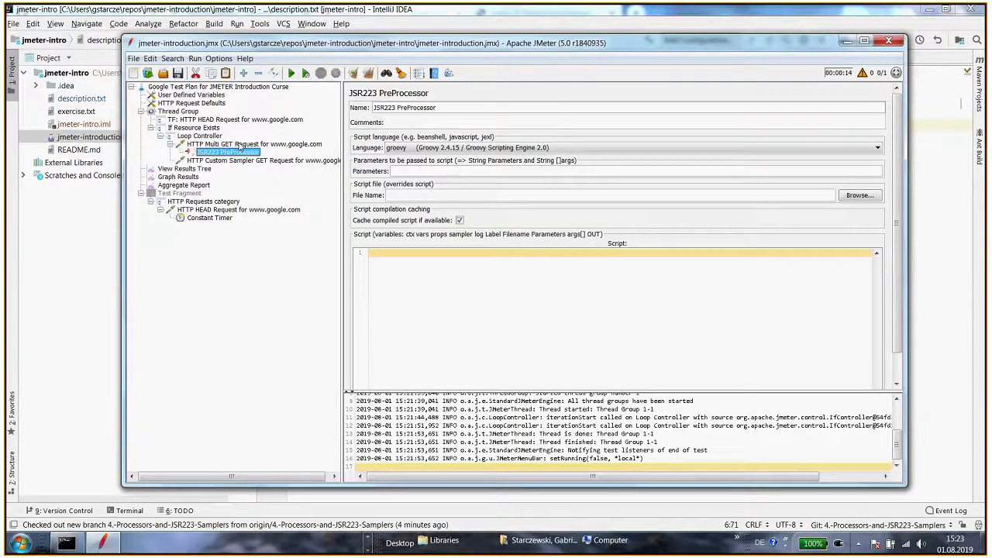
pyautogui.click(240, 145)
pyautogui.click(244, 152)
pyautogui.press('Up')
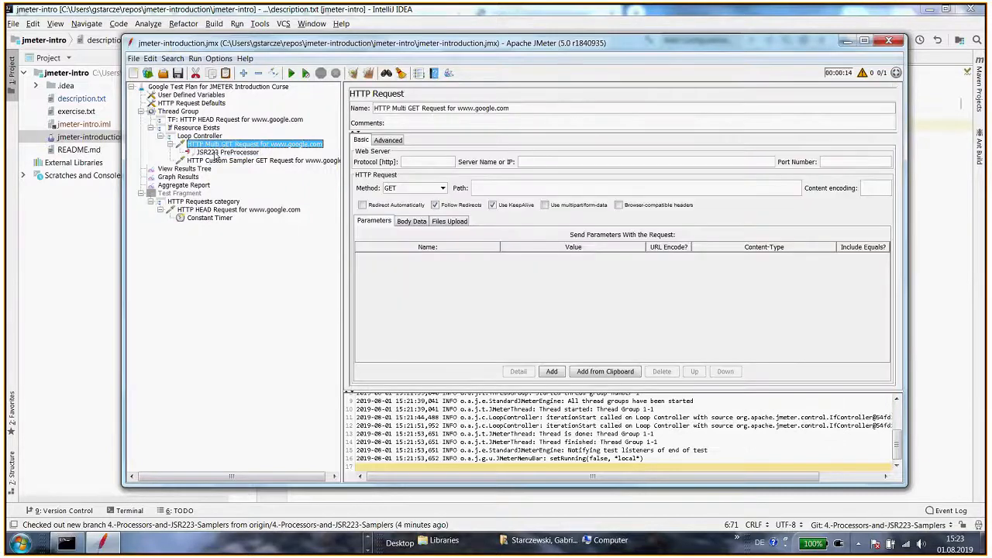
# Rename the new JSR223 PreProcessor under the Multi GET request to "Pick domain"
pyautogui.press('Down')
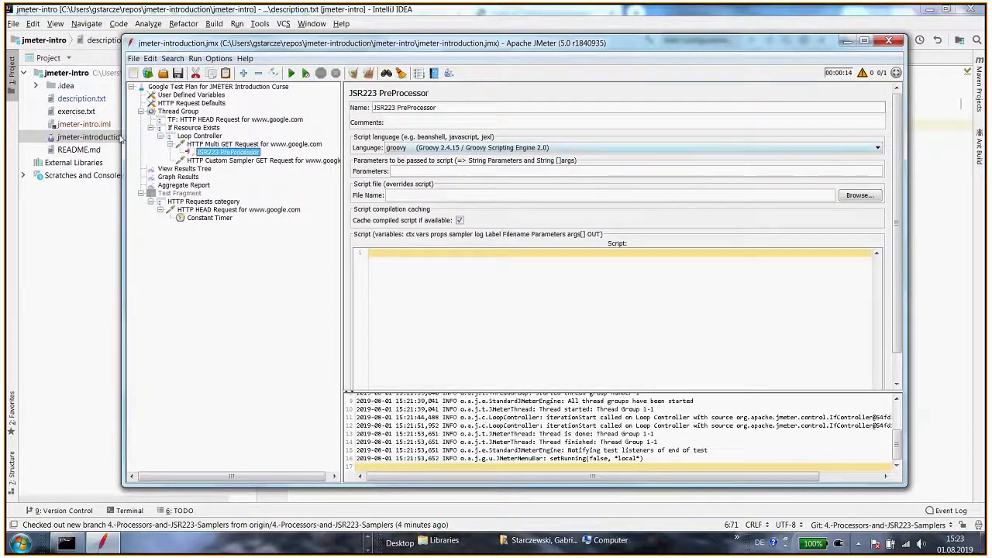
pyautogui.tripleClick(447, 112)
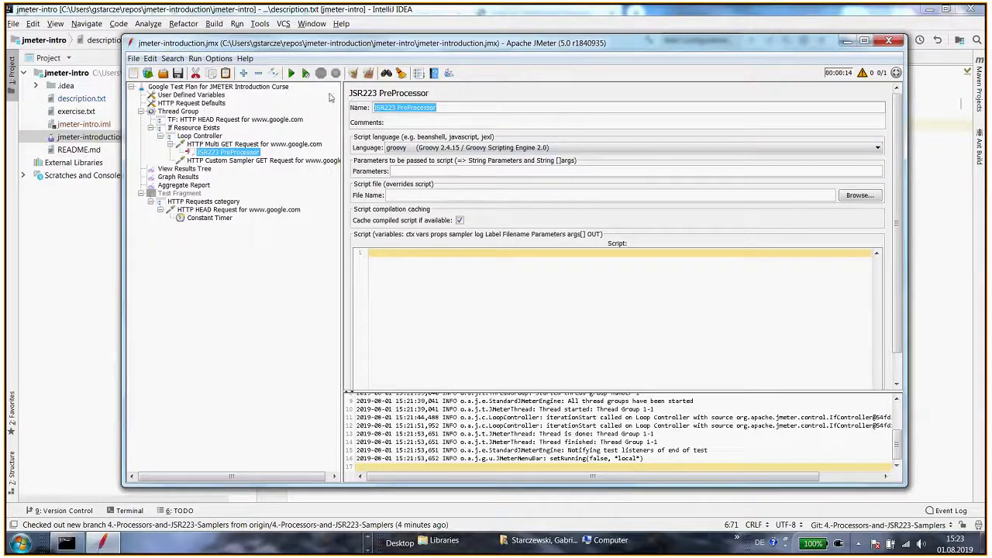
pyautogui.write('Pick domain')
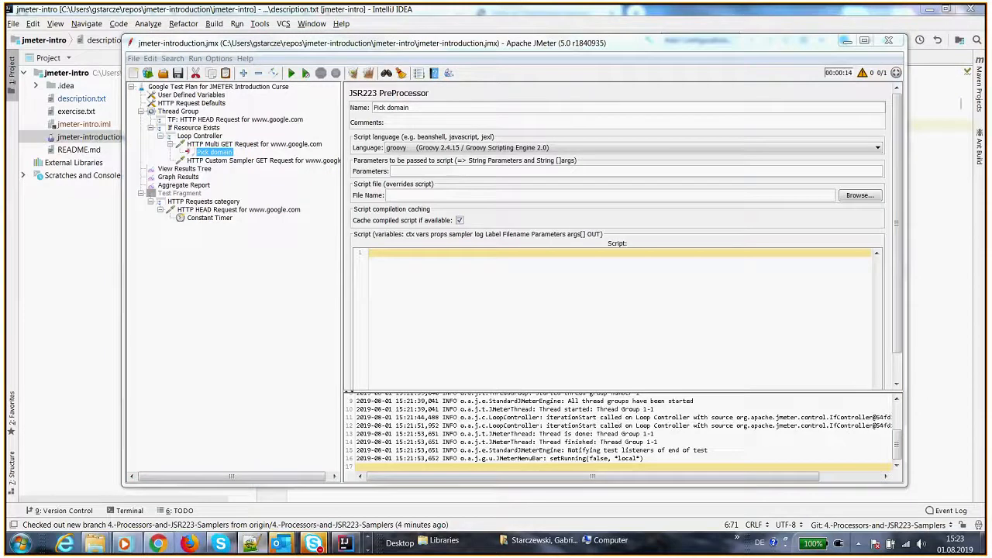
# Paste the Groovy script that changes the URL for every second thread into the preprocessor's script area and review it
pyautogui.click(524, 283)
pyautogui.write('def threadNum = ctx.getThreadNum() as int log.info("URL ${vars.get(\'URL\')}, threadNum: ${ctx.getThreadNum()}") log.info "Loop iteration: " + vars.getIteration() //change domain for every second thread if( (threadNum % 2) == 0 ){     vars.put(\'URL\',\'www.google.es\')     log.info("URL changed to: ${vars.get(\'URL\')}") }')
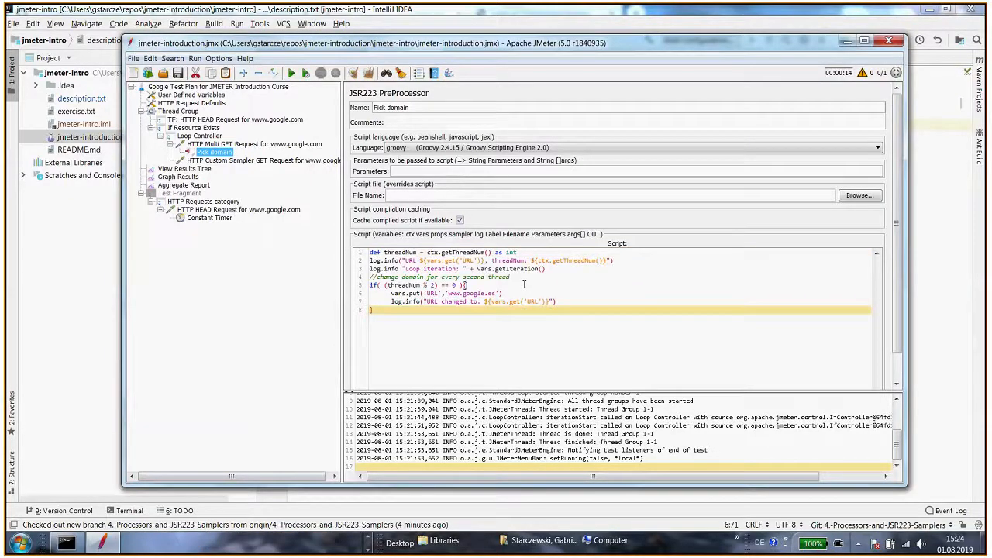
pyautogui.hotkey('ctrl', 'Home')
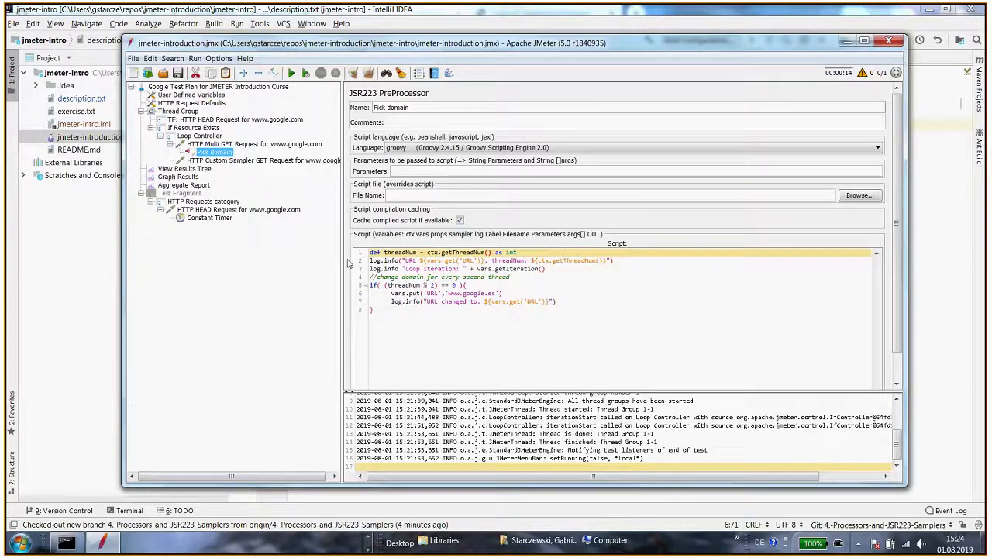
pyautogui.doubleClick(411, 253)
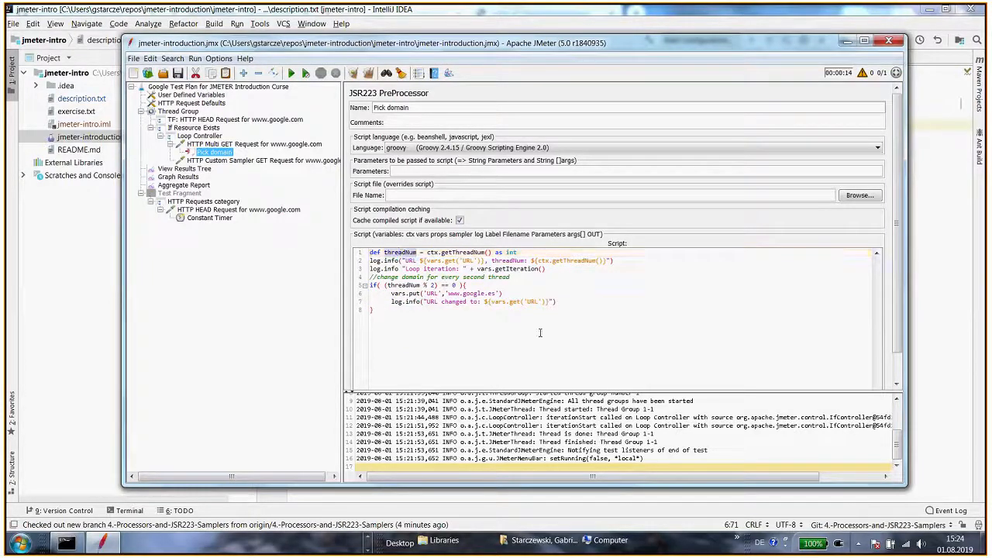
pyautogui.click(433, 253)
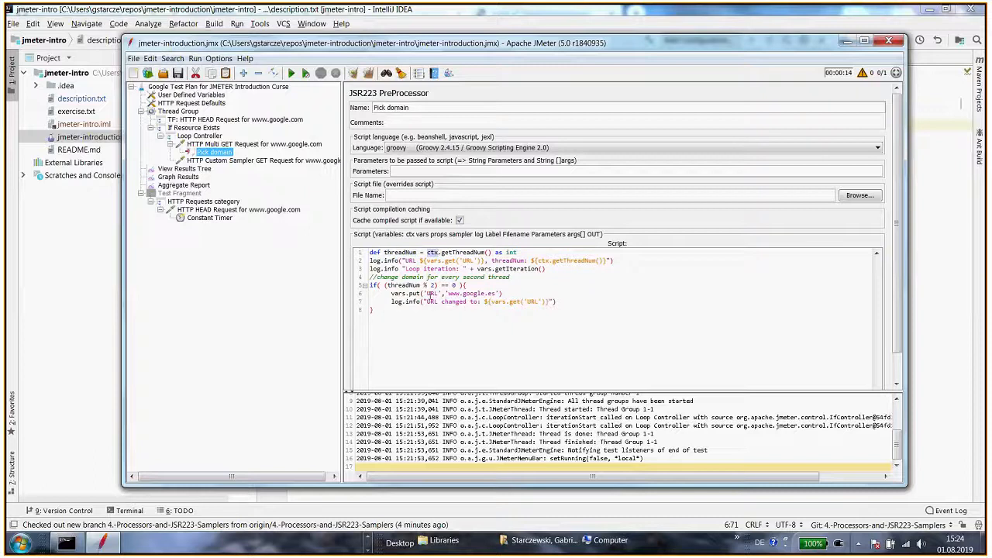
pyautogui.click(457, 253)
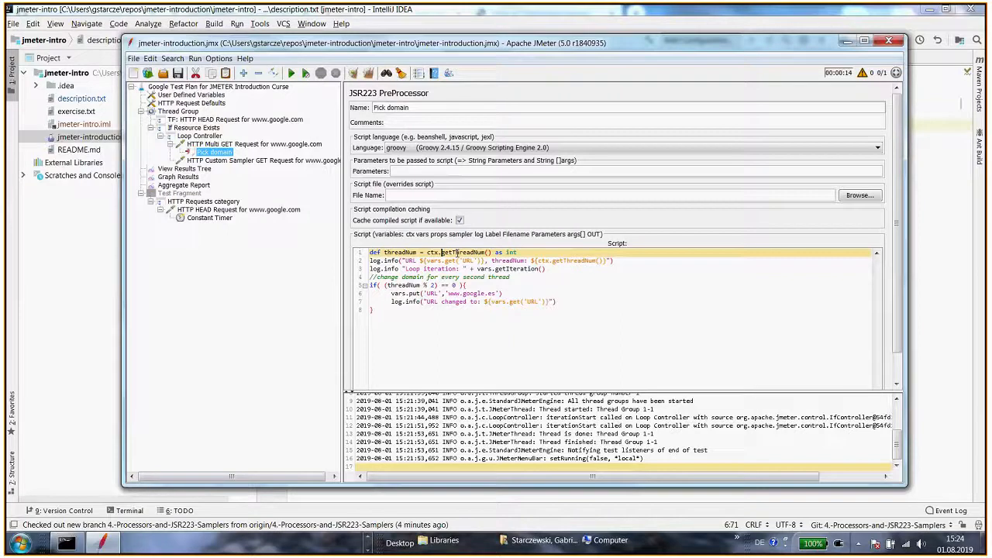
pyautogui.doubleClick(433, 253)
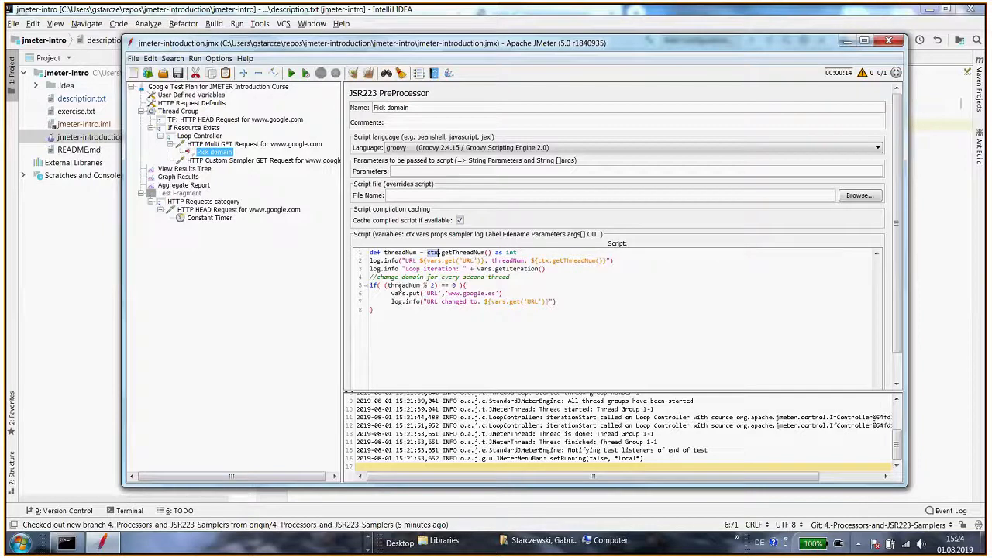
pyautogui.doubleClick(412, 286)
pyautogui.click(435, 293)
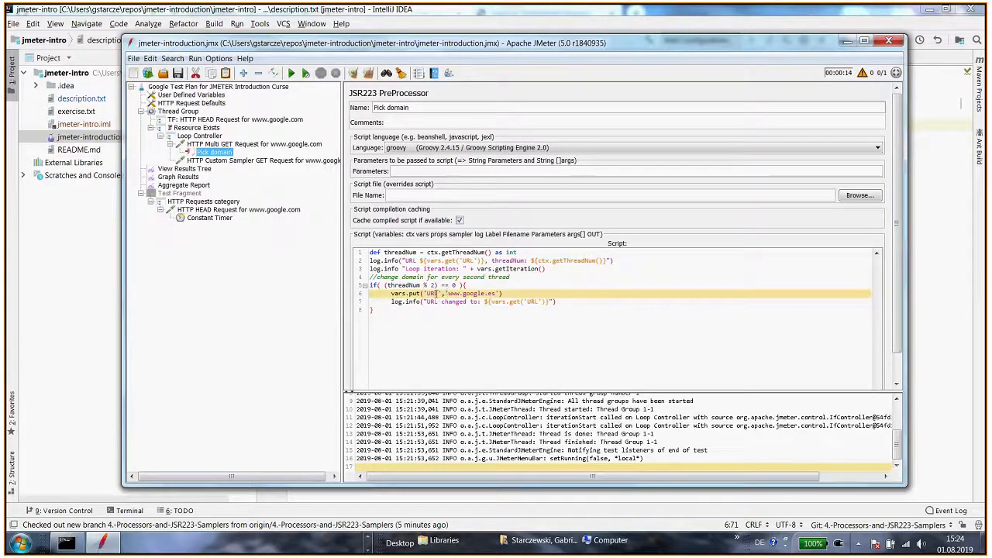
pyautogui.doubleClick(533, 301)
pyautogui.moveTo(530, 303); pyautogui.dragTo(444, 293)
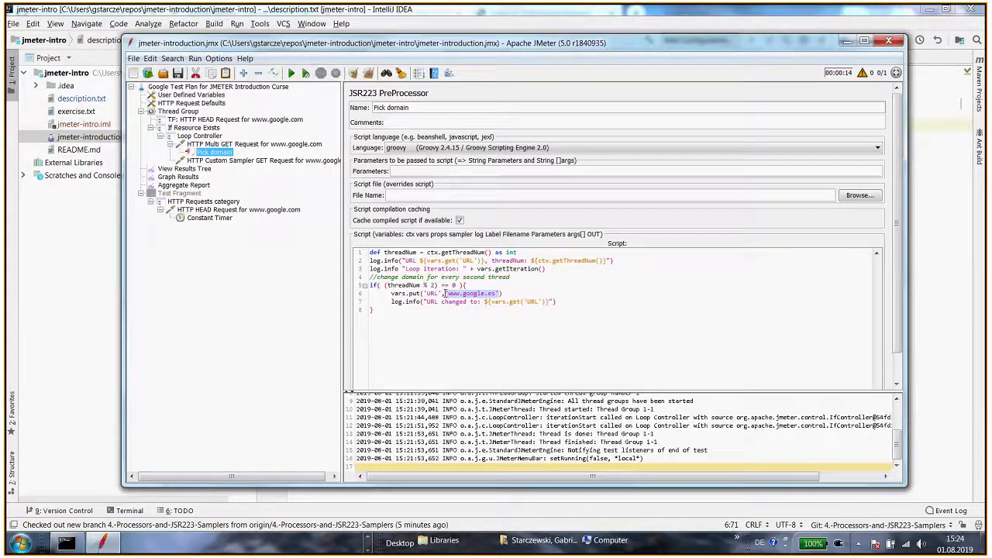
pyautogui.write("${vars.get('URL')}")
pyautogui.click(452, 293)
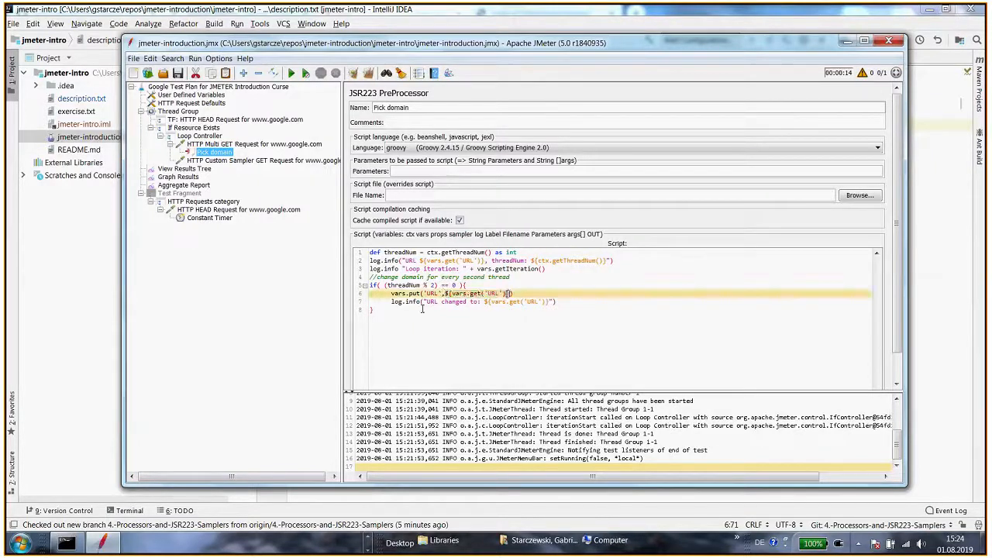
pyautogui.press('BackSpace')
pyautogui.press('BackSpace')
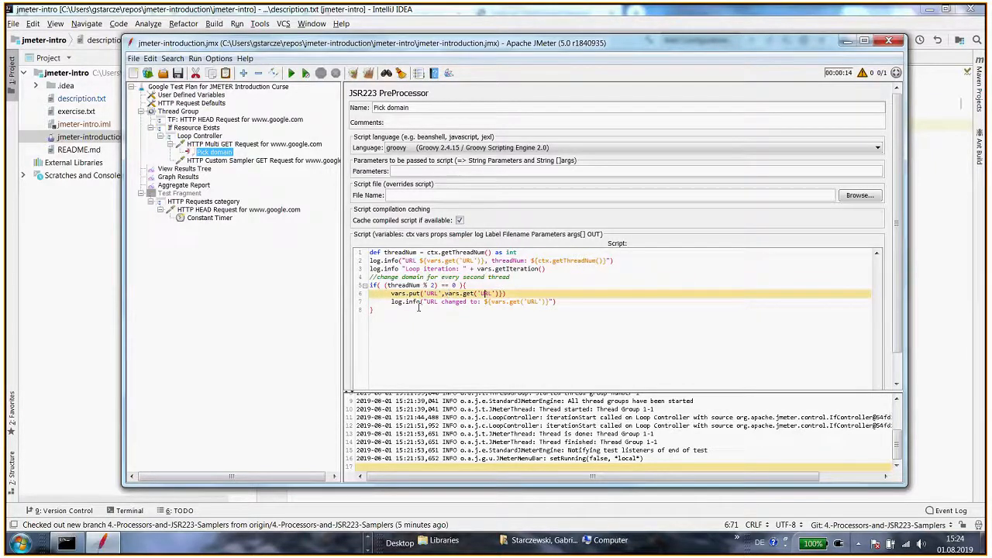
pyautogui.write('alternative')
pyautogui.press('Right')
pyautogui.press('Right')
pyautogui.press('Right')
pyautogui.press('Right')
pyautogui.press('Right')
# Run the test plan and inspect the request URLs of the Multi GET results in View Results Tree
pyautogui.click(225, 144)
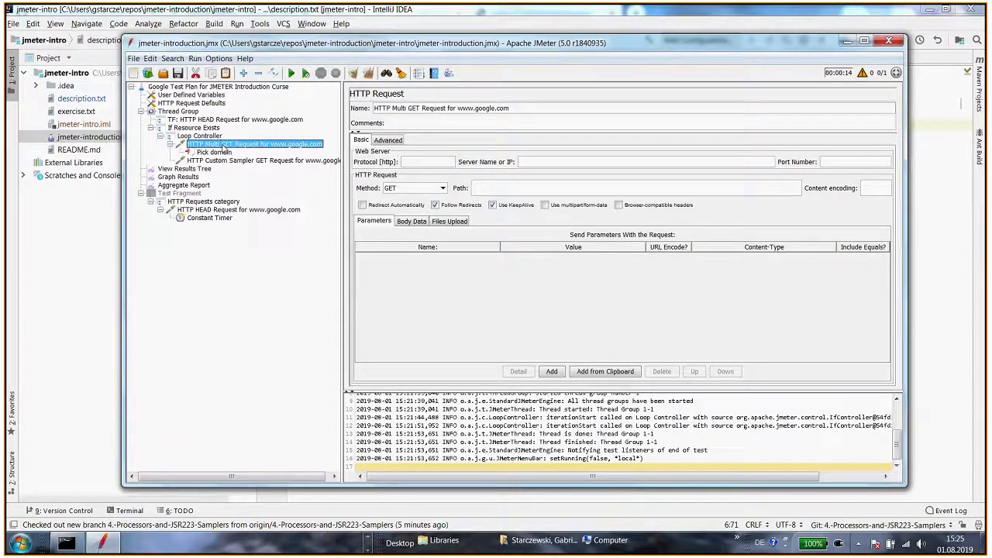
pyautogui.click(219, 153)
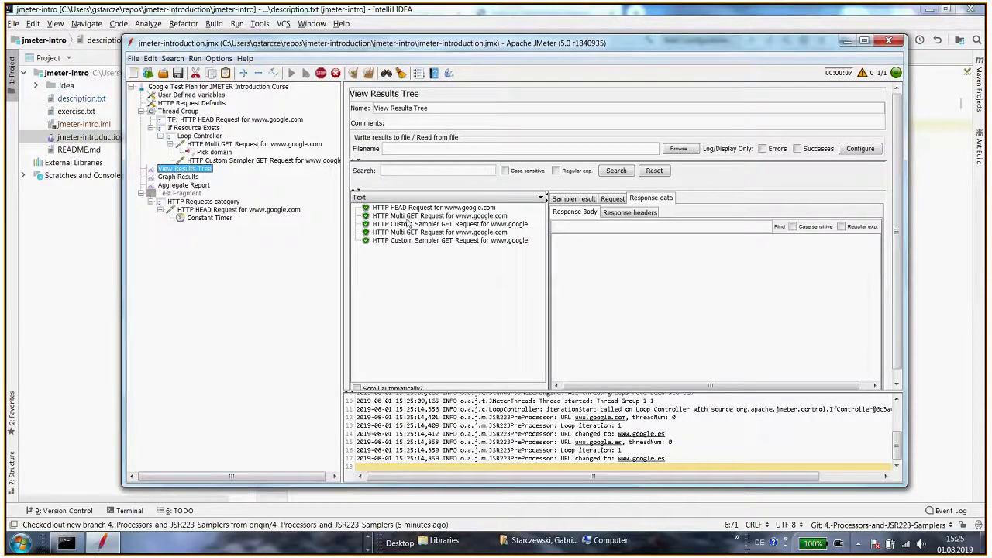
pyautogui.click(409, 217)
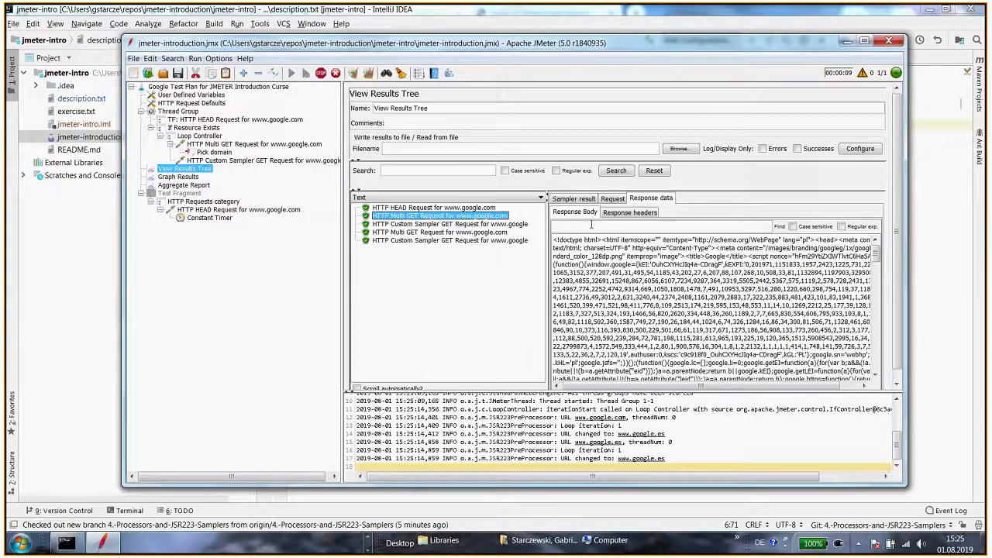
pyautogui.click(612, 199)
pyautogui.click(574, 213)
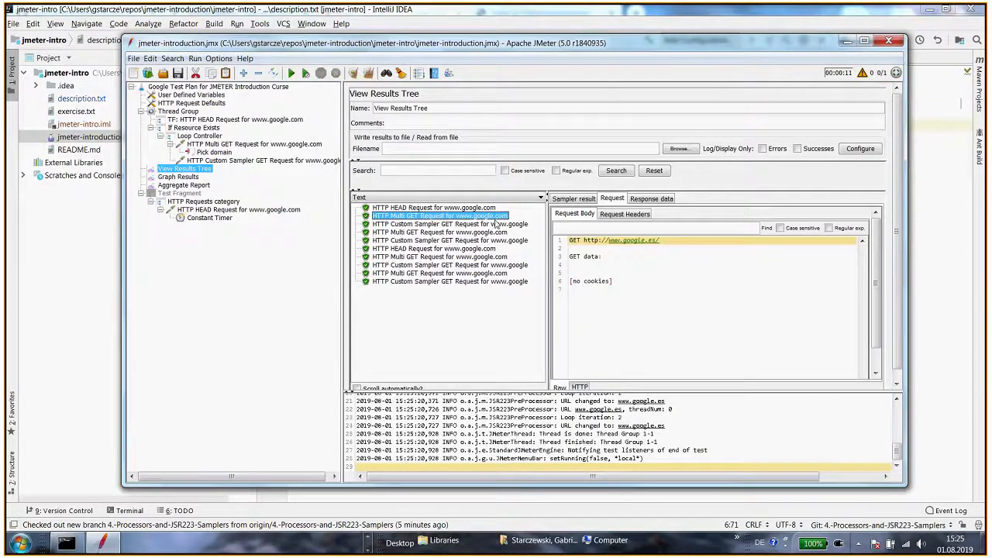
pyautogui.click(462, 233)
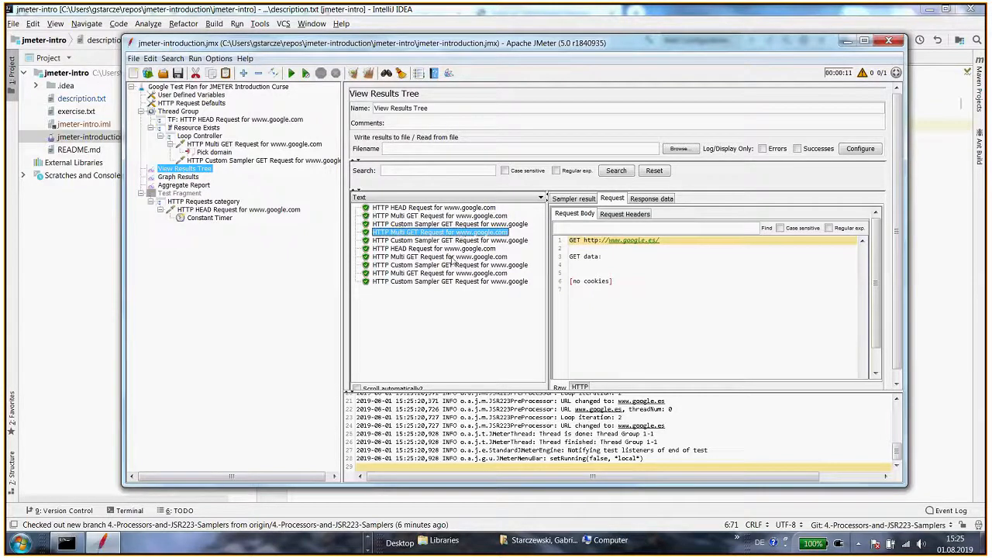
pyautogui.click(452, 257)
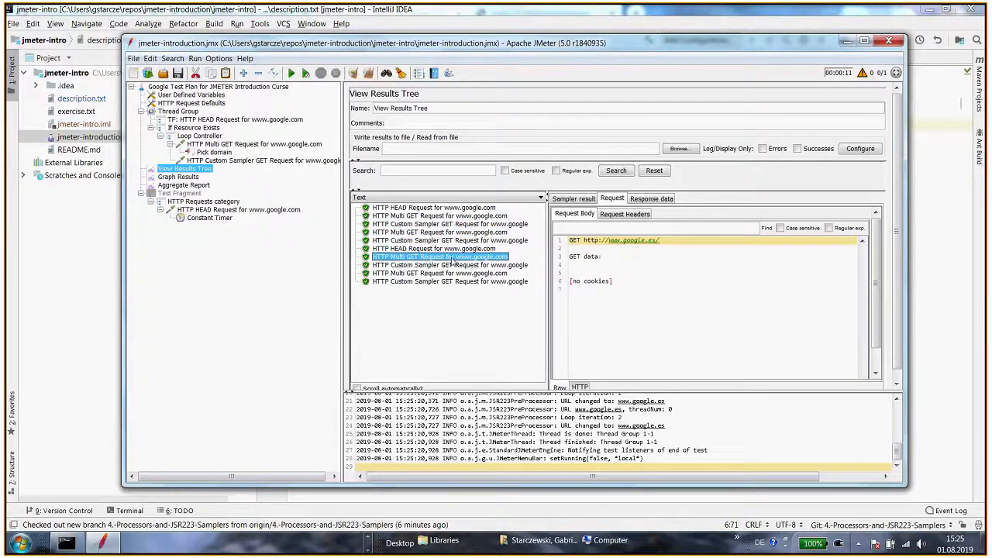
pyautogui.click(449, 274)
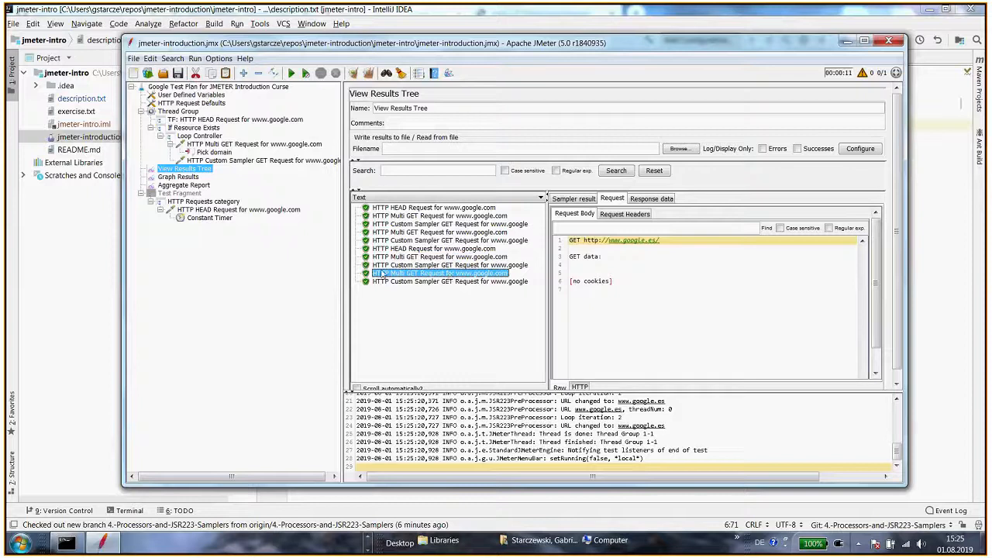
# Review the preprocessor script and set the threads user-defined variable to 2
pyautogui.click(211, 152)
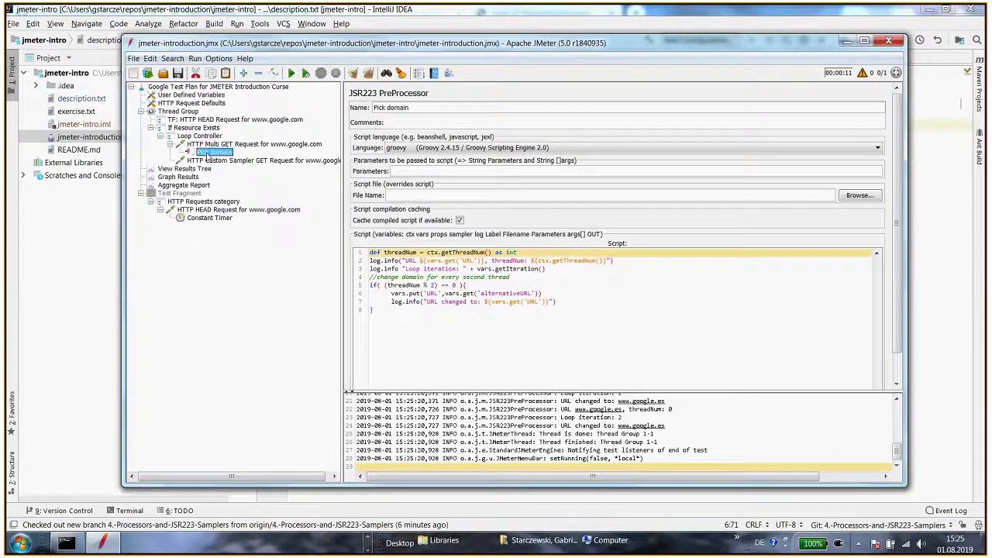
pyautogui.doubleClick(490, 293)
pyautogui.tripleClick(490, 293)
pyautogui.click(428, 294)
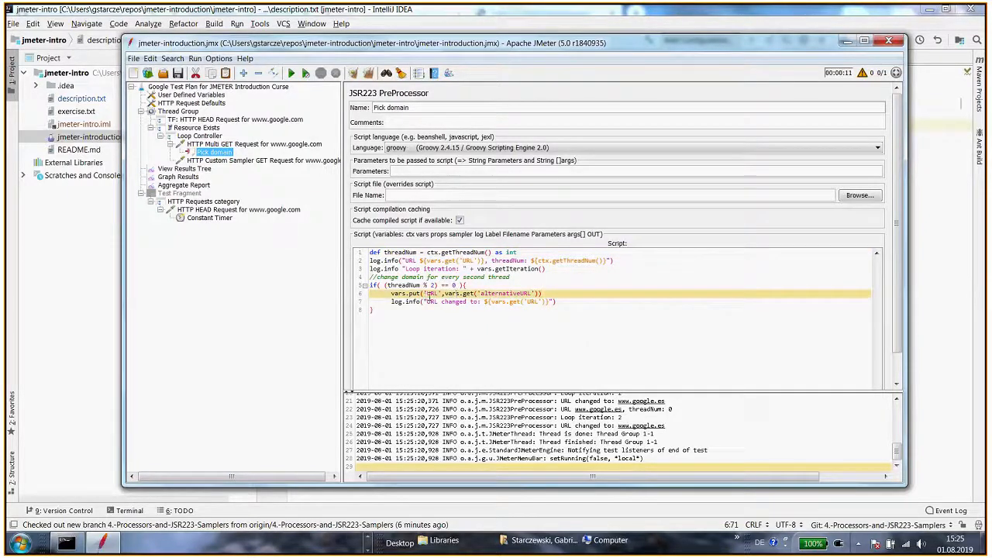
pyautogui.click(455, 294)
pyautogui.click(199, 95)
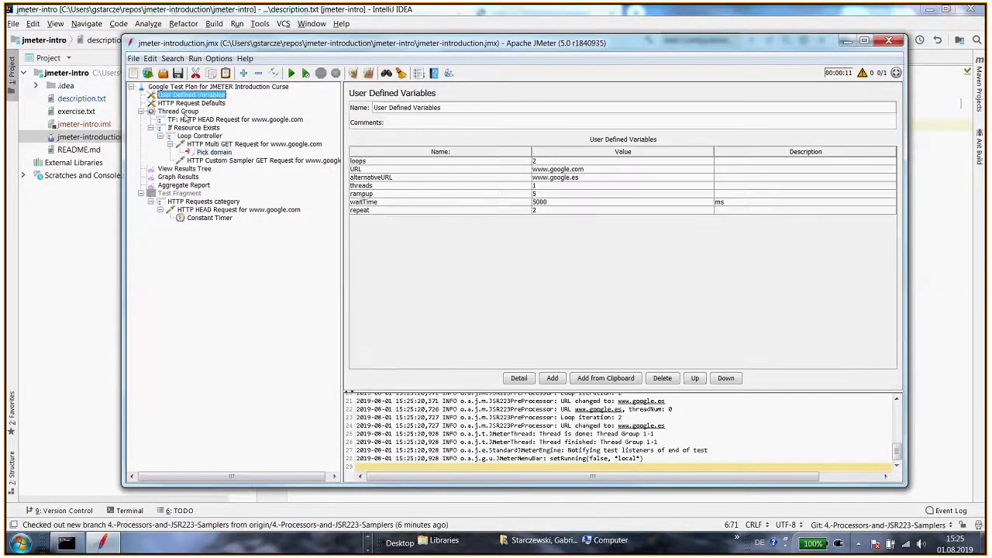
pyautogui.click(184, 112)
pyautogui.click(200, 95)
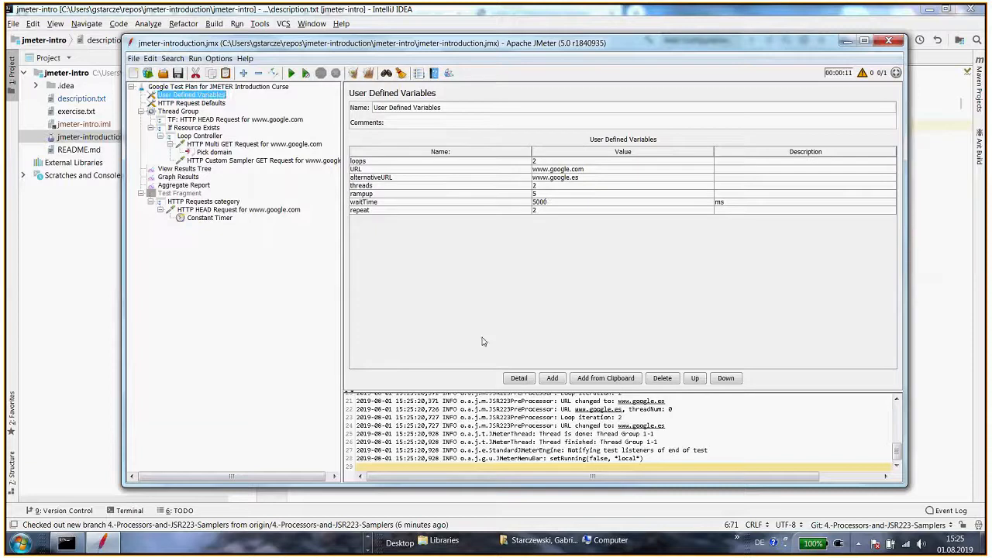
# Clear the results, rerun the test plan, and inspect the Multi GET request URLs in View Results Tree
pyautogui.click(186, 169)
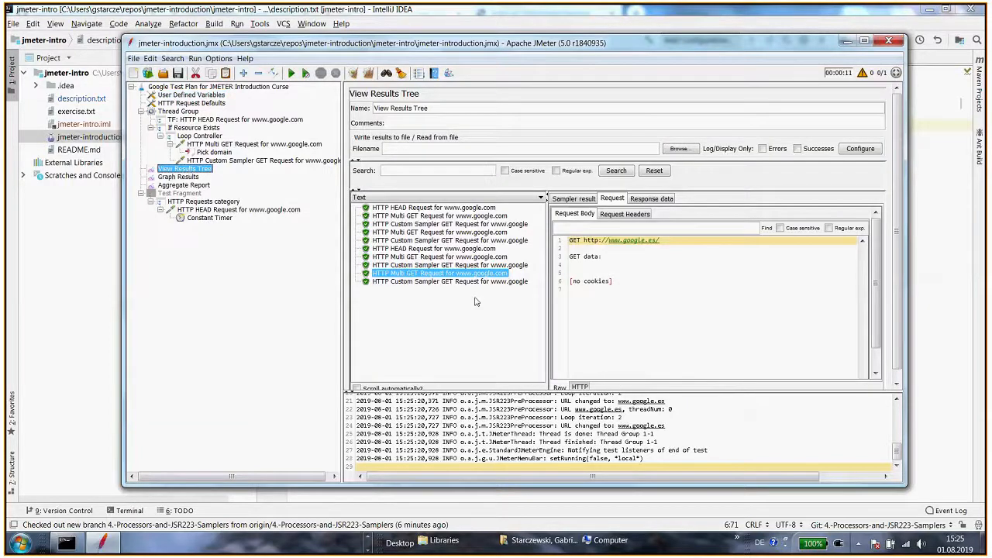
pyautogui.hotkey('ctrl', 'e')
pyautogui.hotkey('ctrl', 'r')
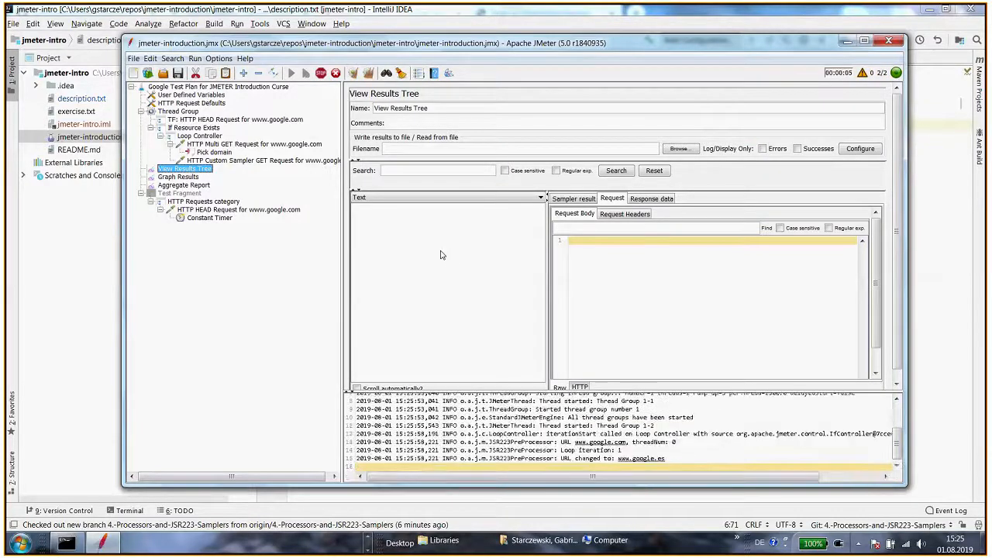
pyautogui.click(434, 216)
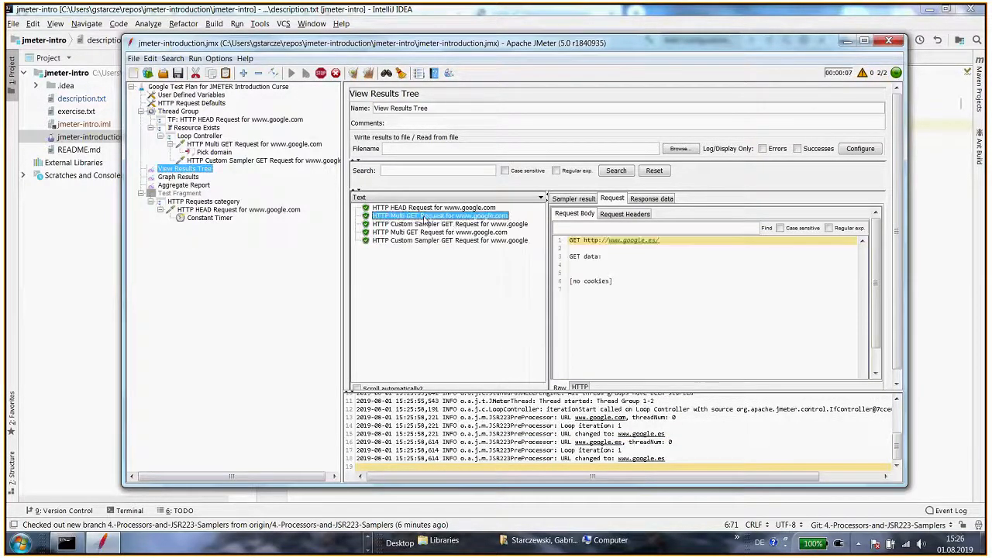
pyautogui.click(425, 232)
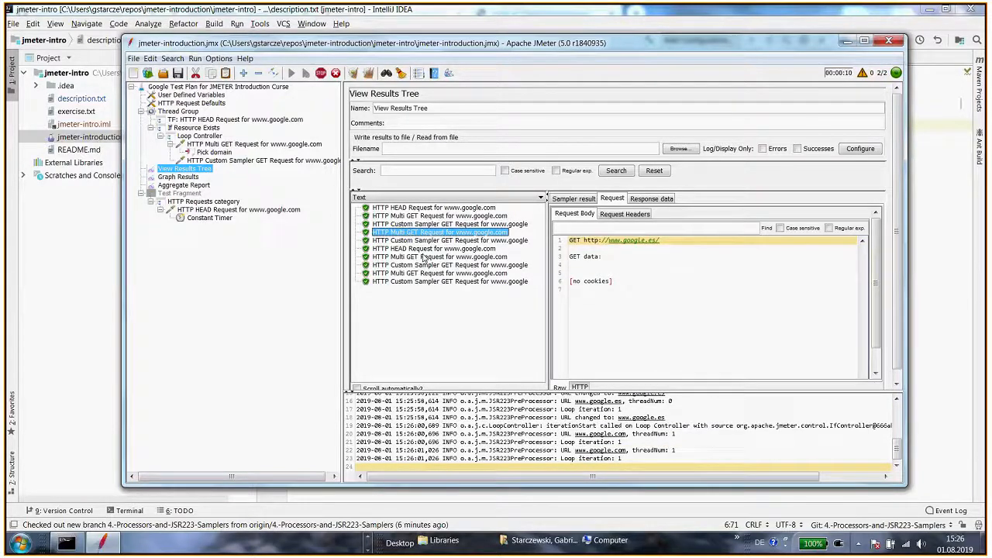
pyautogui.click(436, 256)
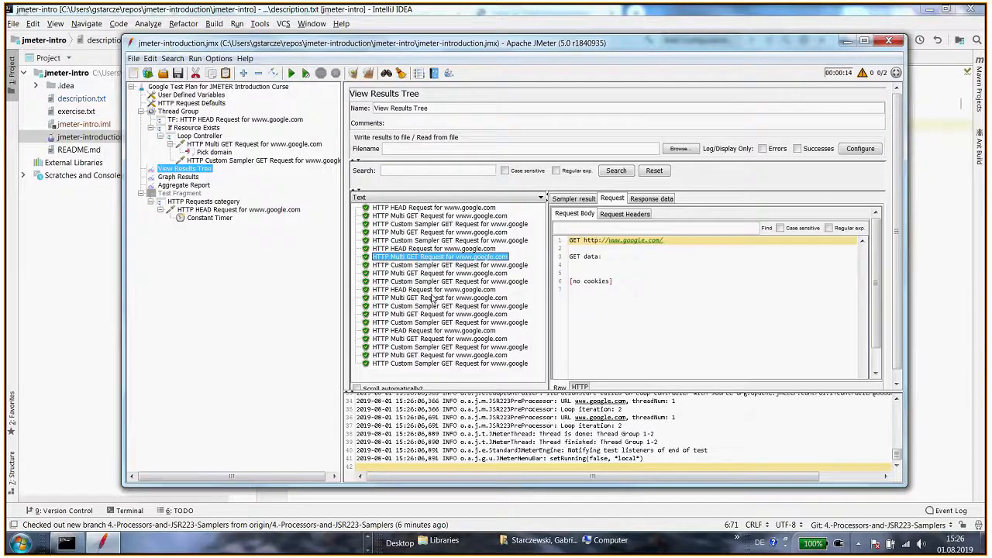
# Review the Pick domain preprocessor and its parent Multi GET request in the test plan tree
pyautogui.click(214, 152)
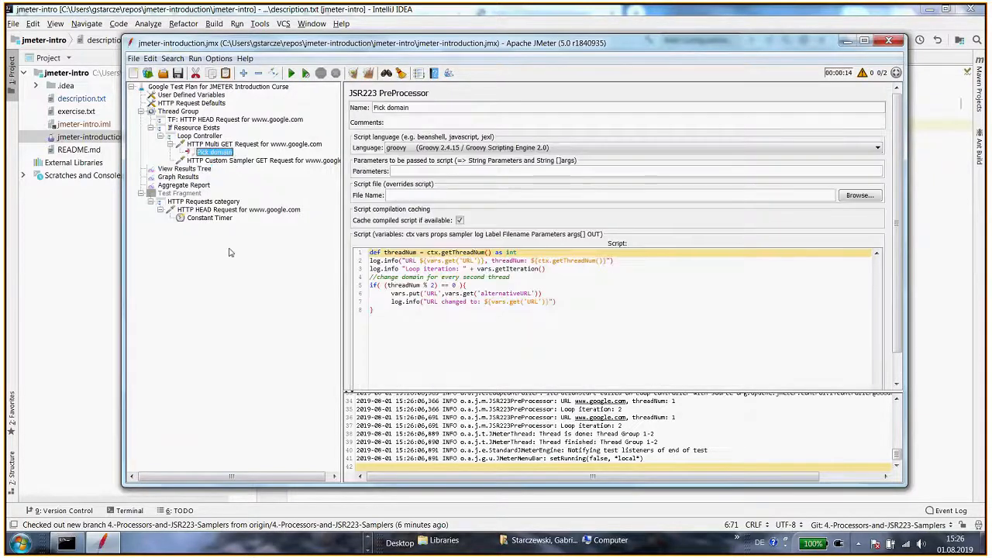
pyautogui.click(227, 145)
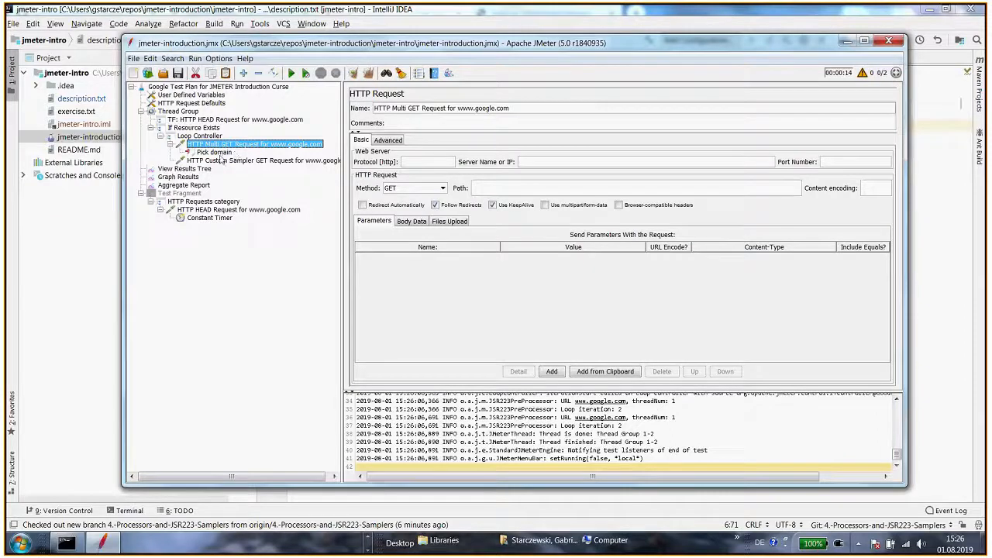
pyautogui.click(223, 153)
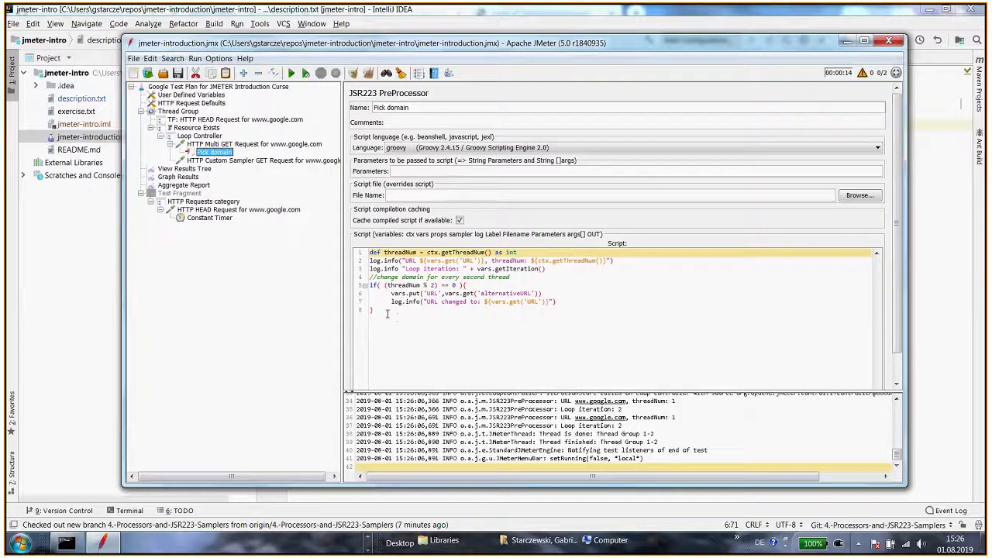
pyautogui.click(256, 161)
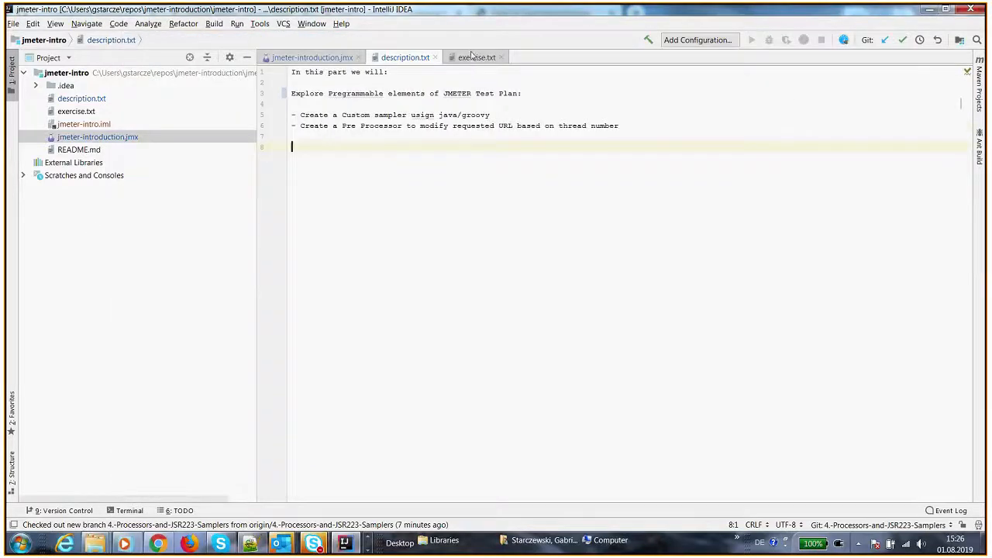
# Switch to the IDE and read the instructions in exercise.txt
pyautogui.click(476, 57)
pyautogui.click(380, 159)
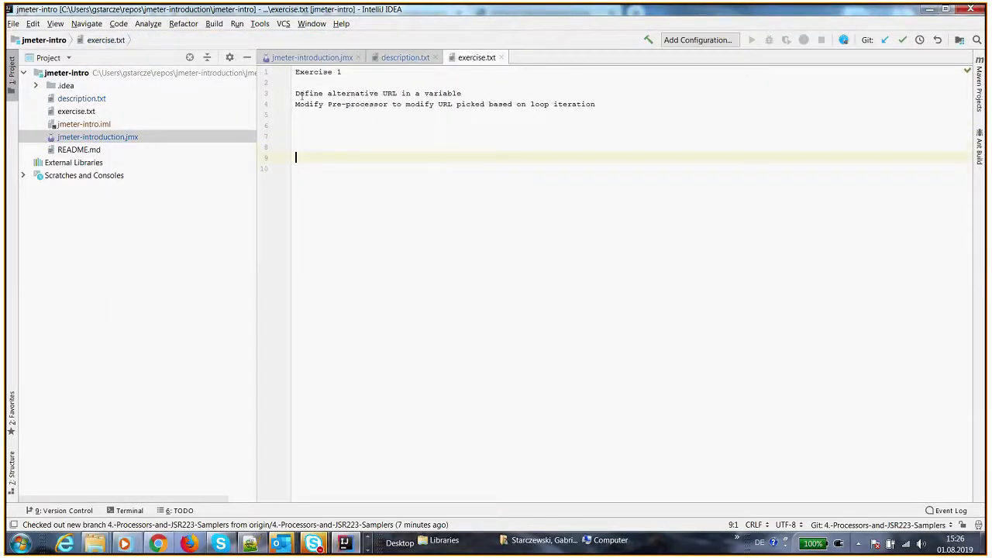
pyautogui.moveTo(301, 94); pyautogui.dragTo(464, 94)
pyautogui.click(297, 110)
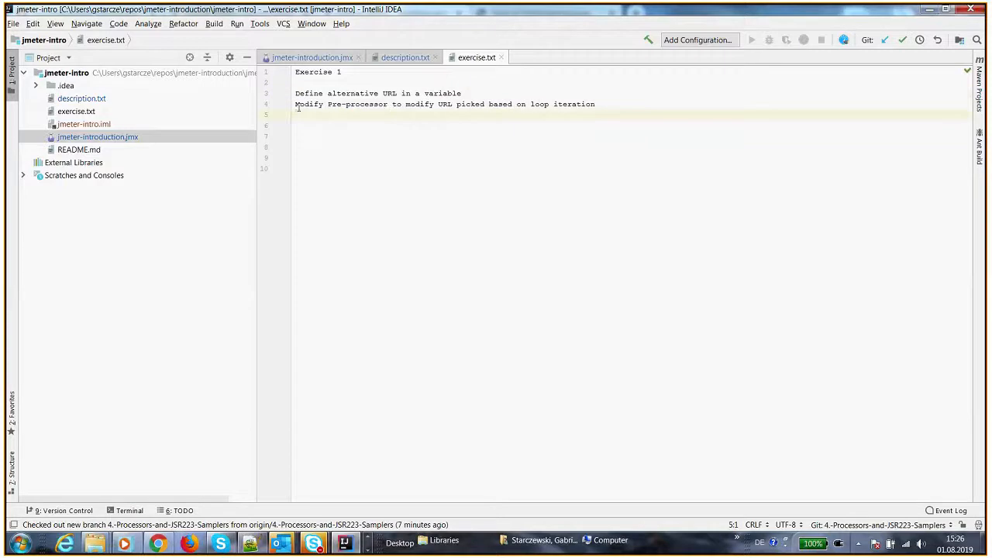
pyautogui.moveTo(297, 108); pyautogui.dragTo(602, 109)
pyautogui.hotkey('alt', 'Tab')
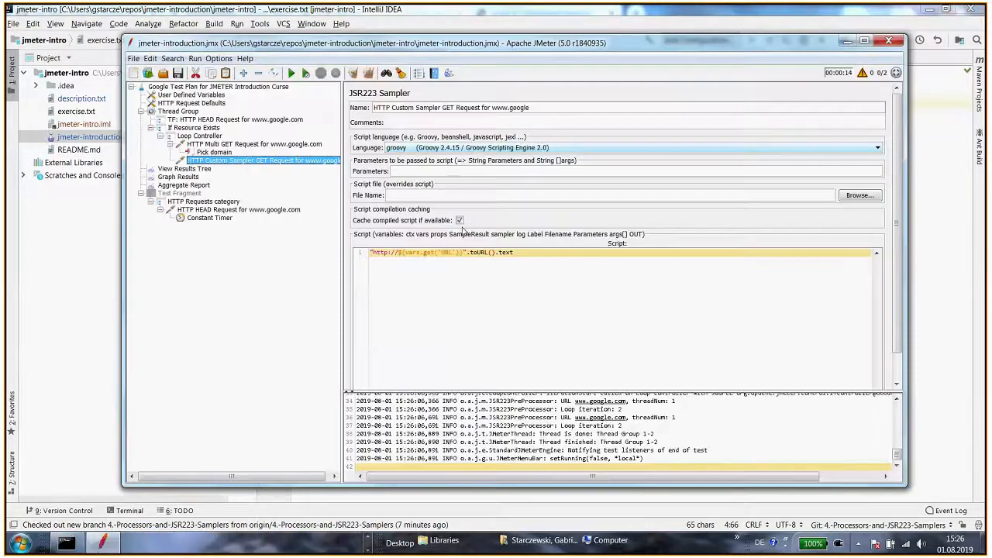
pyautogui.click(191, 95)
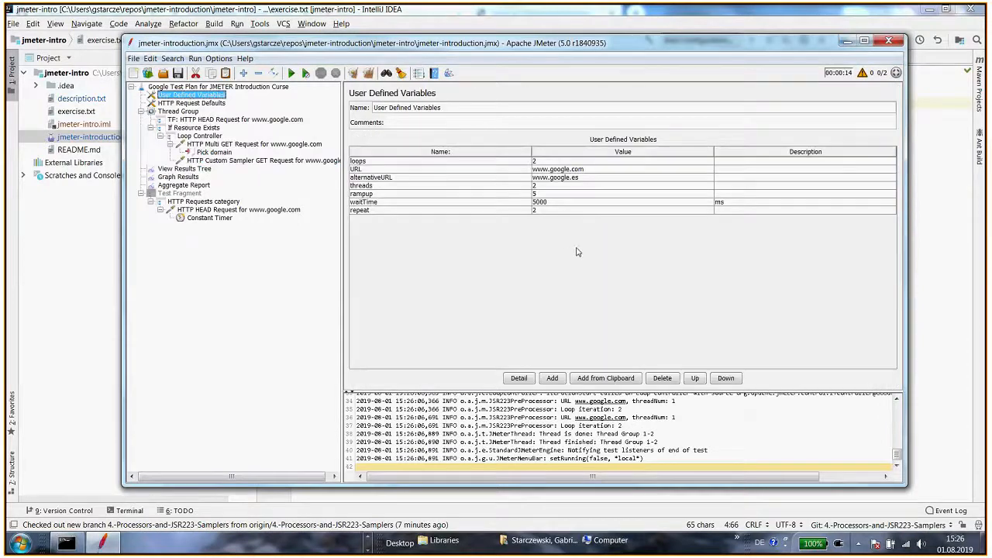
pyautogui.click(564, 179)
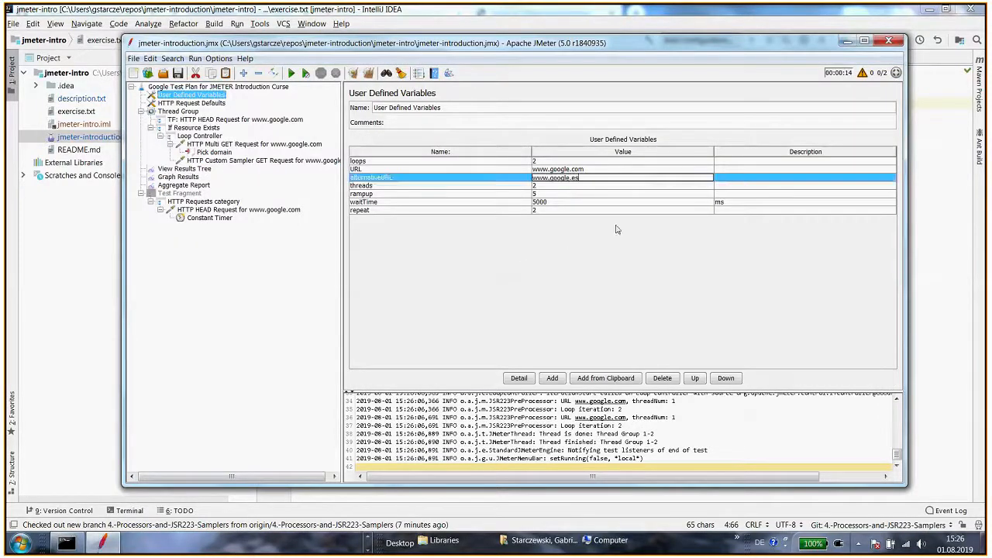
pyautogui.press('BackSpace')
pyautogui.press('BackSpace')
pyautogui.write('de')
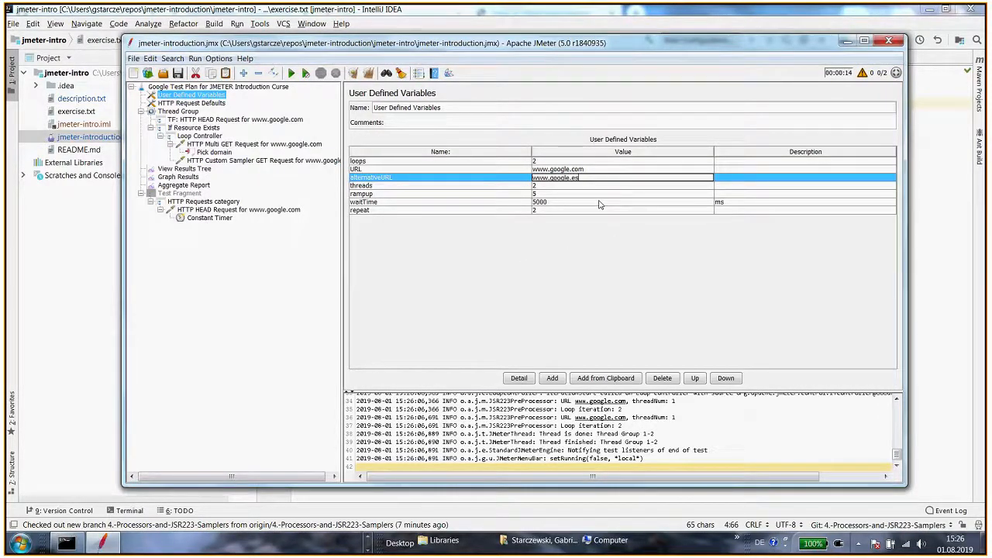
pyautogui.press('Return')
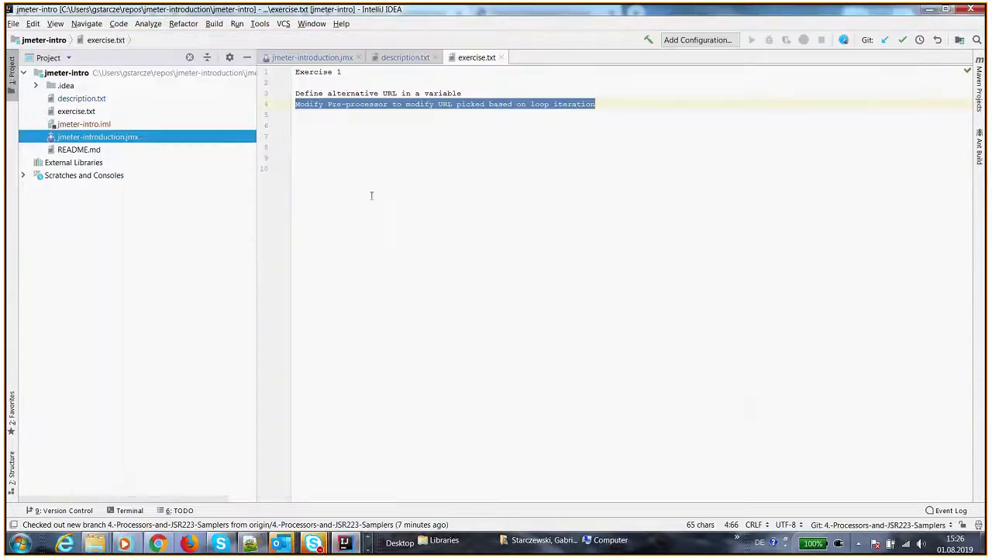
# In the Pick domain script, replace threadNum in the if condition with vars.getIteration()
pyautogui.click(518, 125)
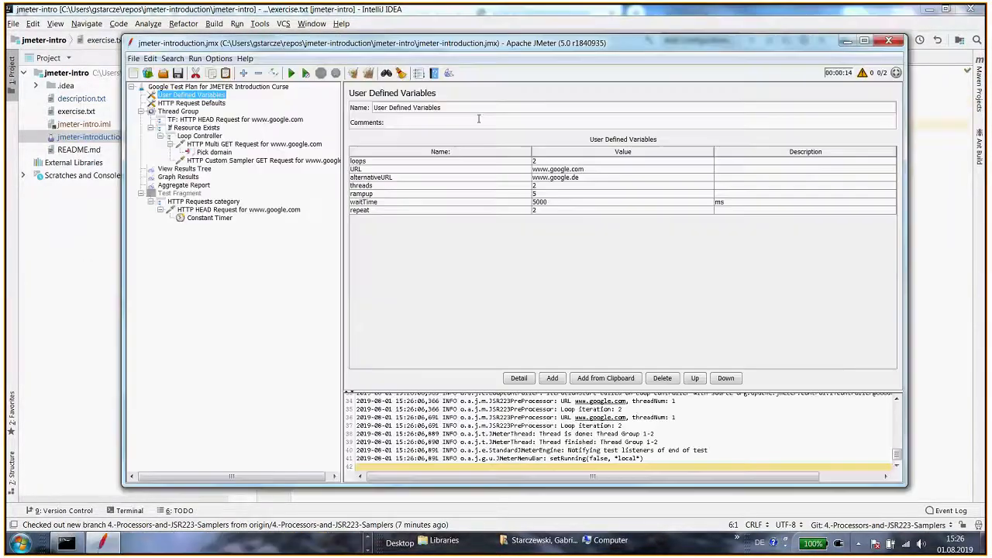
pyautogui.click(217, 160)
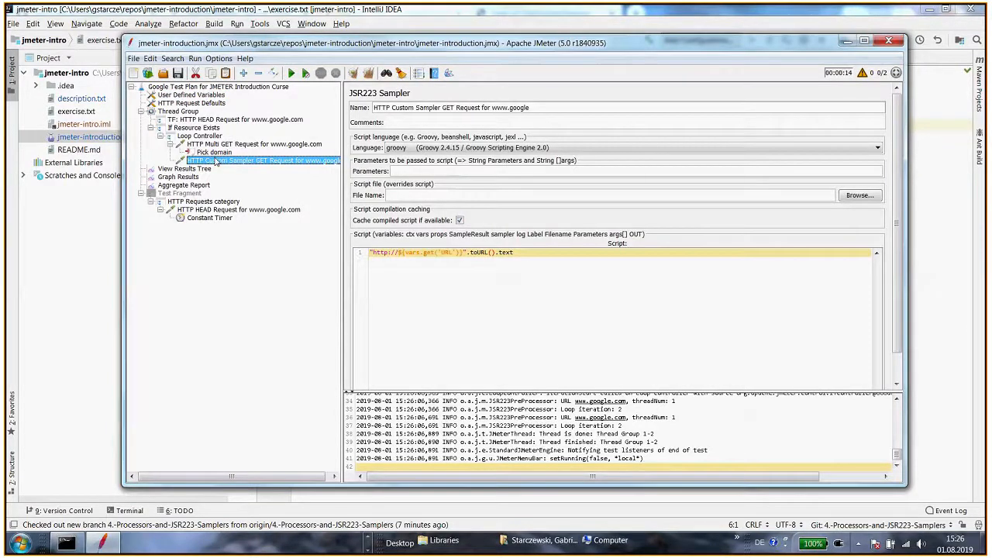
pyautogui.click(214, 152)
pyautogui.moveTo(476, 269); pyautogui.dragTo(548, 269)
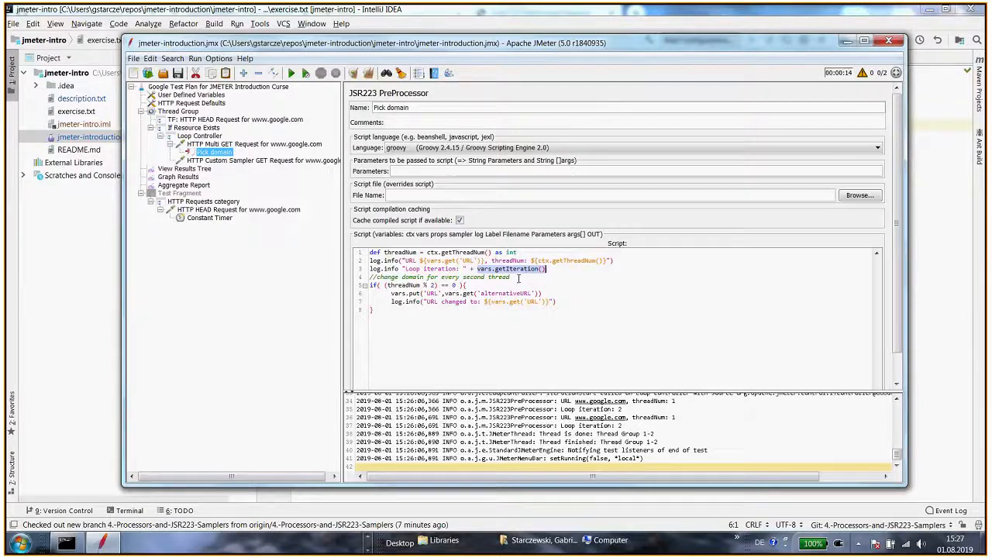
pyautogui.click(490, 269)
pyautogui.moveTo(477, 269); pyautogui.dragTo(544, 269)
pyautogui.hotkey('ctrl', 'c')
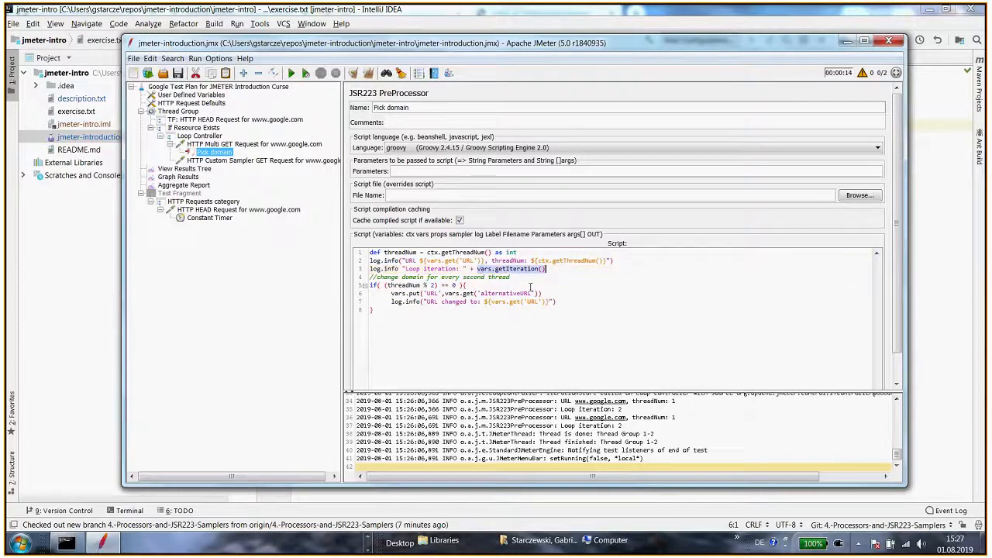
pyautogui.moveTo(420, 286); pyautogui.dragTo(389, 286)
pyautogui.hotkey('ctrl', 'v')
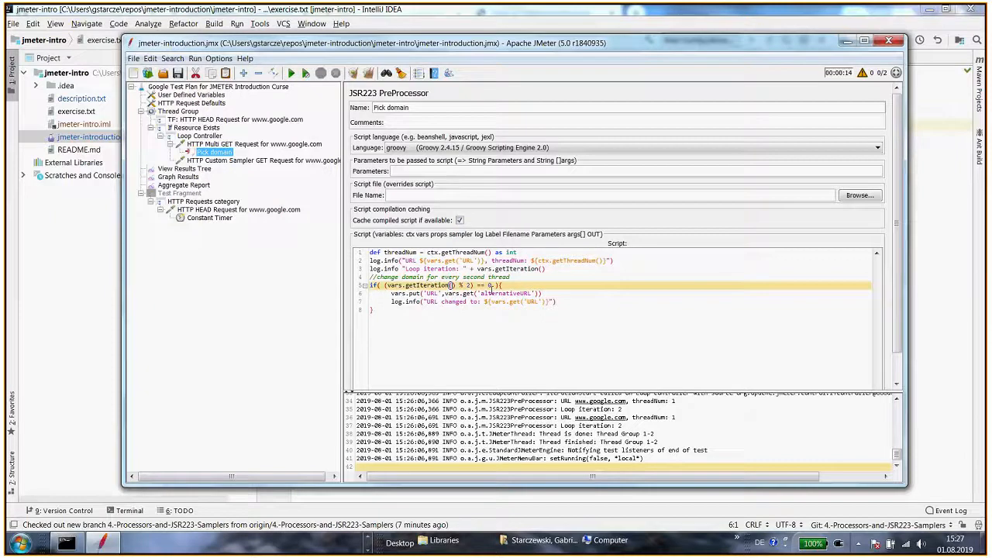
# Run the test plan and inspect the Multi GET request URLs in View Results Tree
pyautogui.click(185, 168)
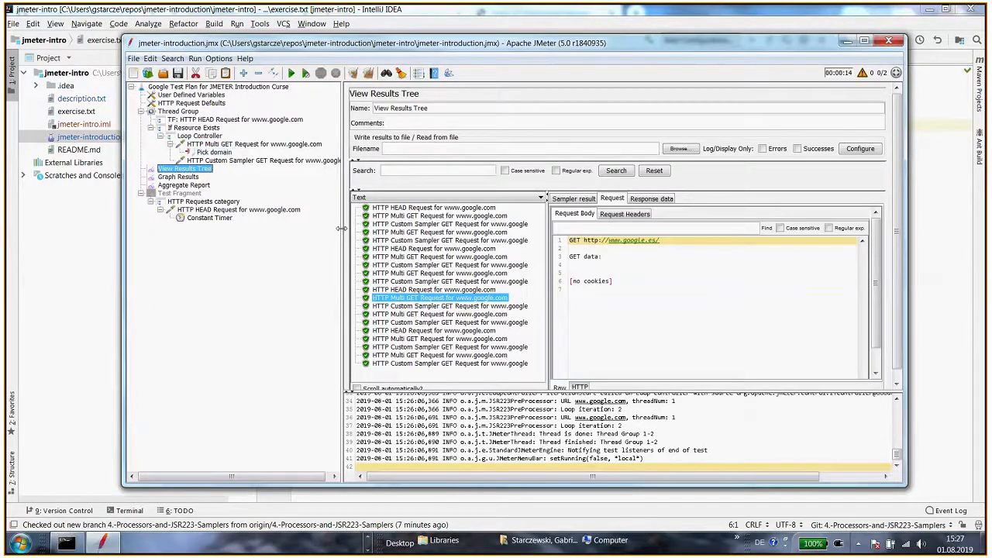
pyautogui.hotkey('ctrl', 'r')
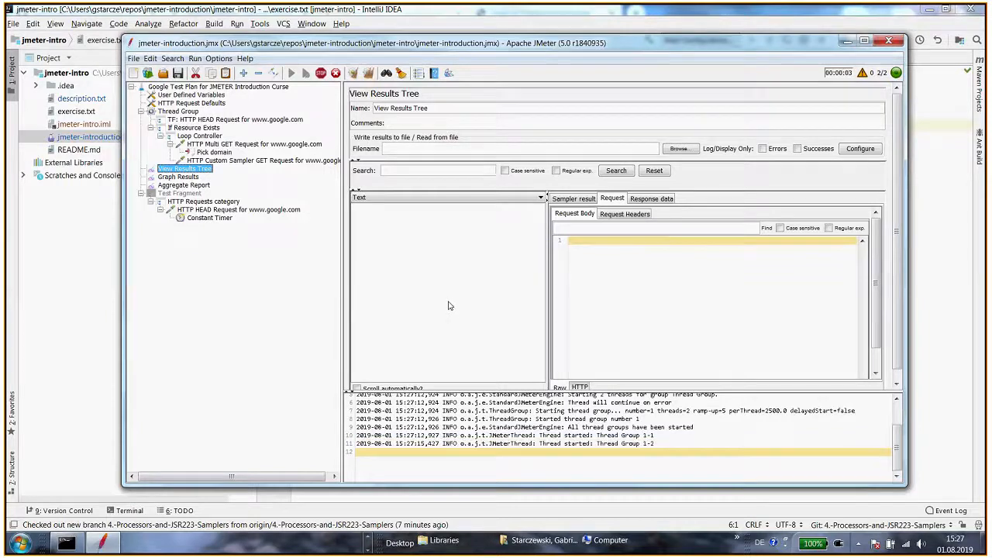
pyautogui.click(201, 94)
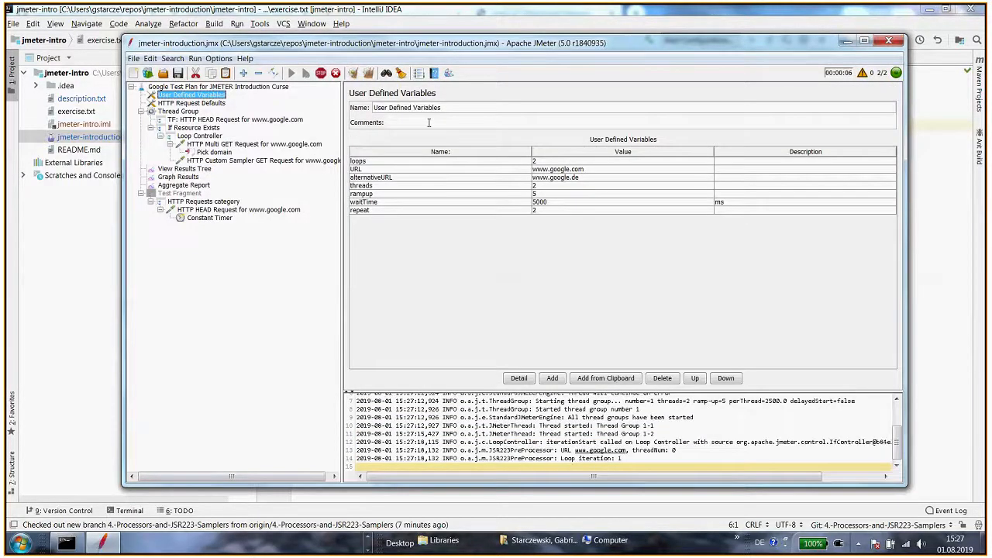
pyautogui.click(502, 162)
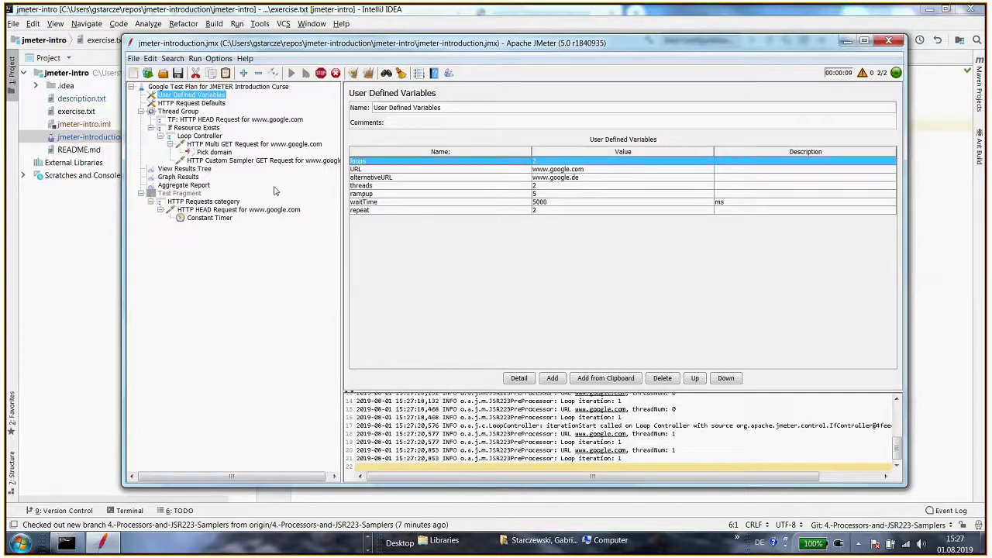
pyautogui.click(193, 170)
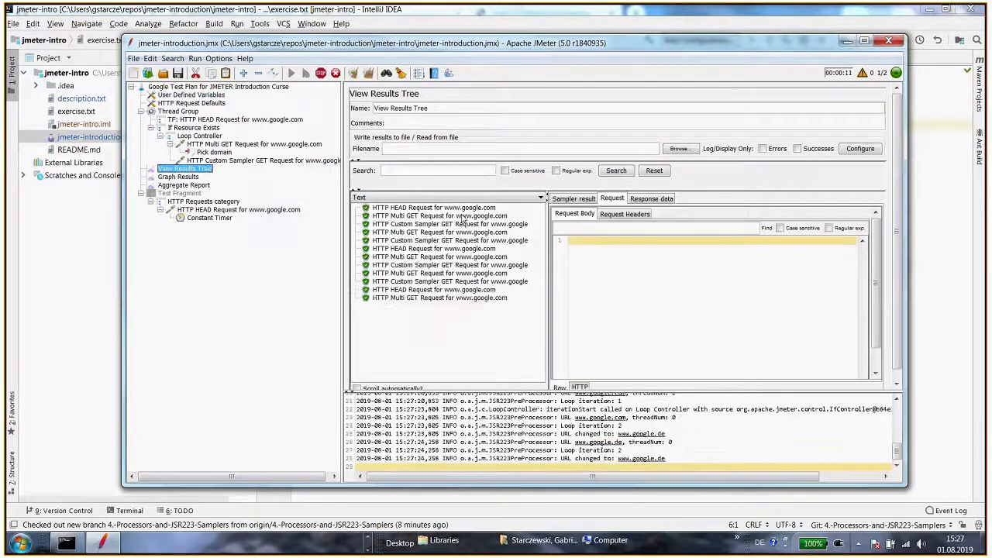
pyautogui.click(430, 217)
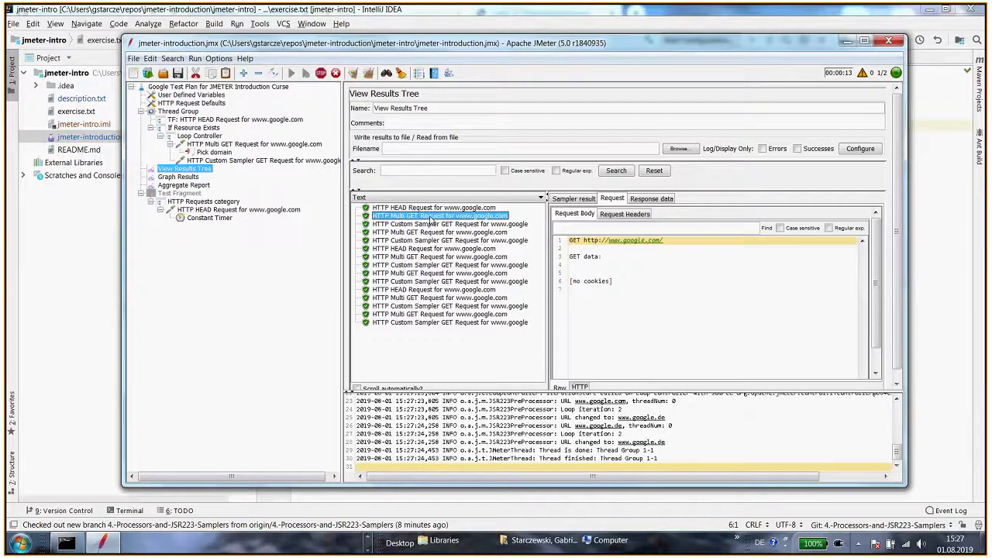
pyautogui.click(430, 231)
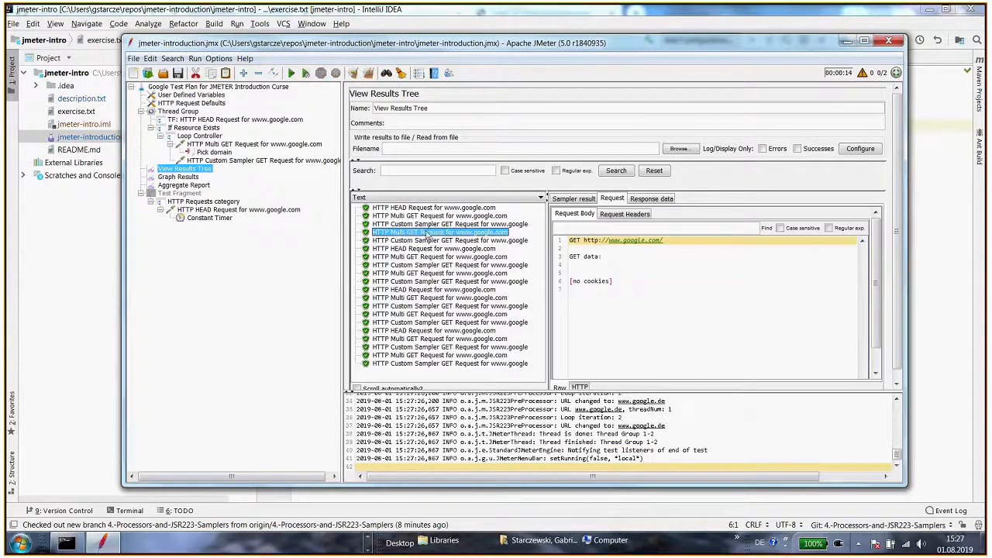
pyautogui.click(429, 256)
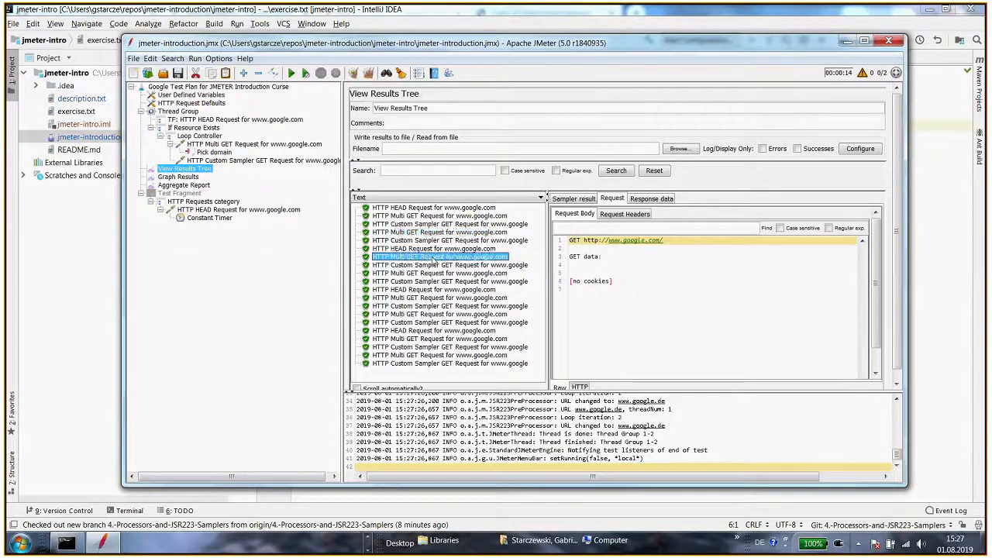
pyautogui.click(430, 272)
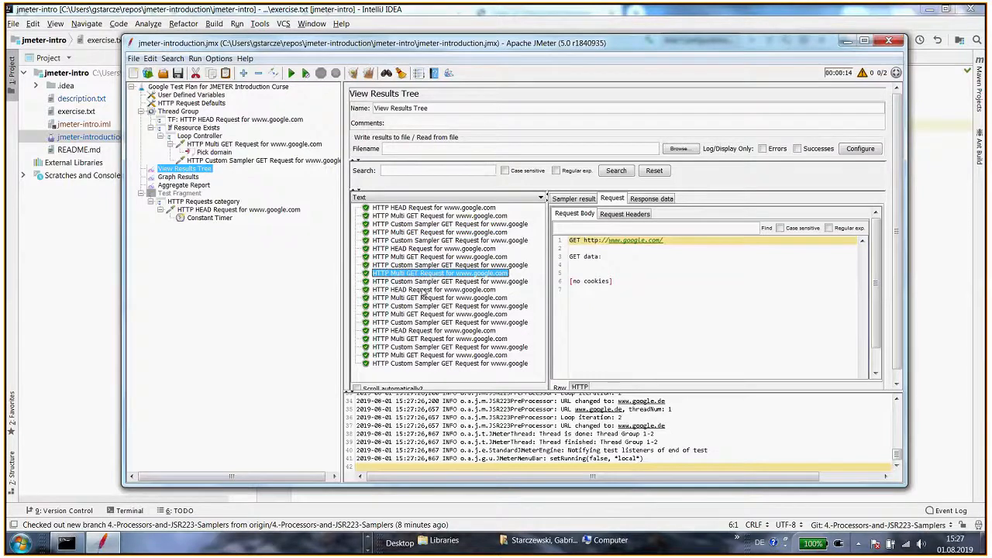
pyautogui.click(423, 297)
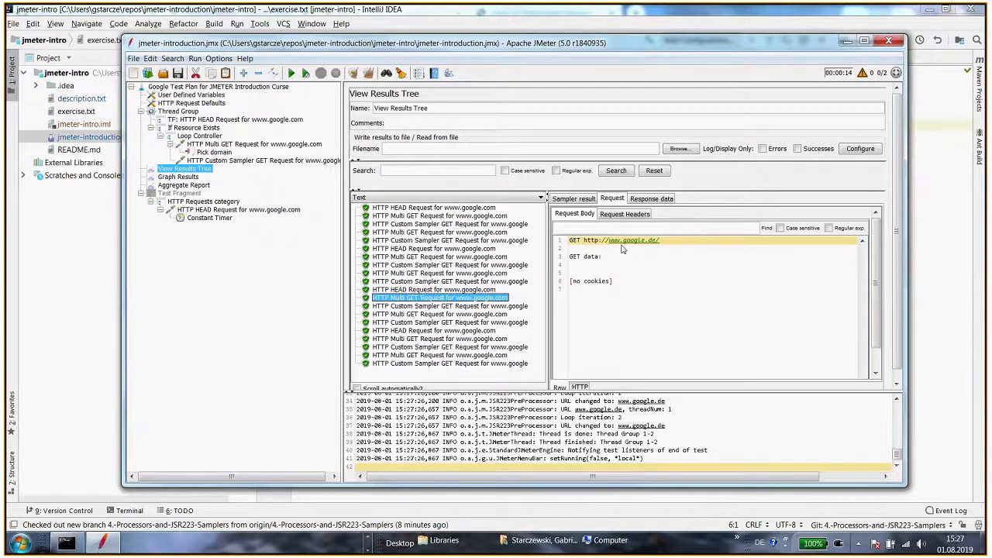
pyautogui.click(435, 364)
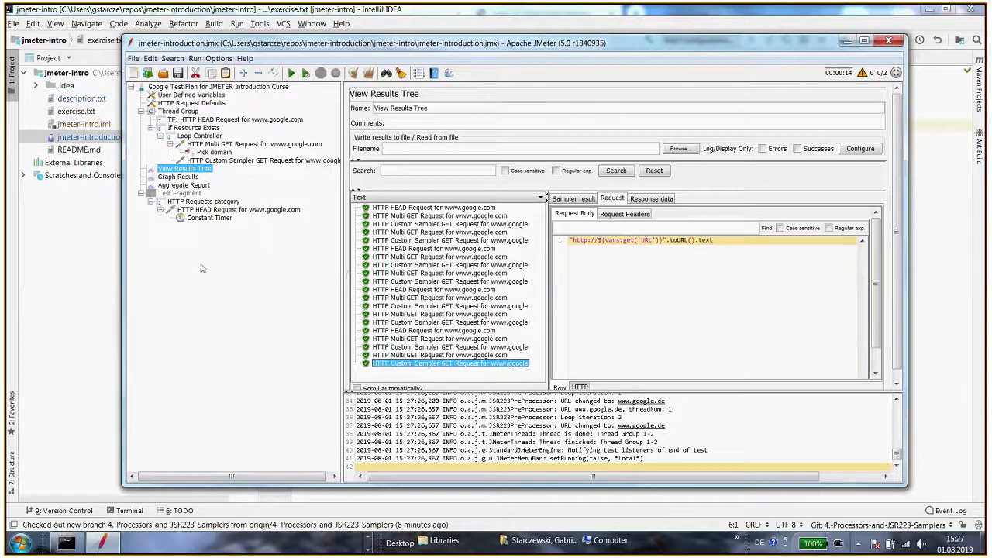
# Switch to the IDE and perform a Hard Git reset of HEAD to discard the changes
pyautogui.click(100, 268)
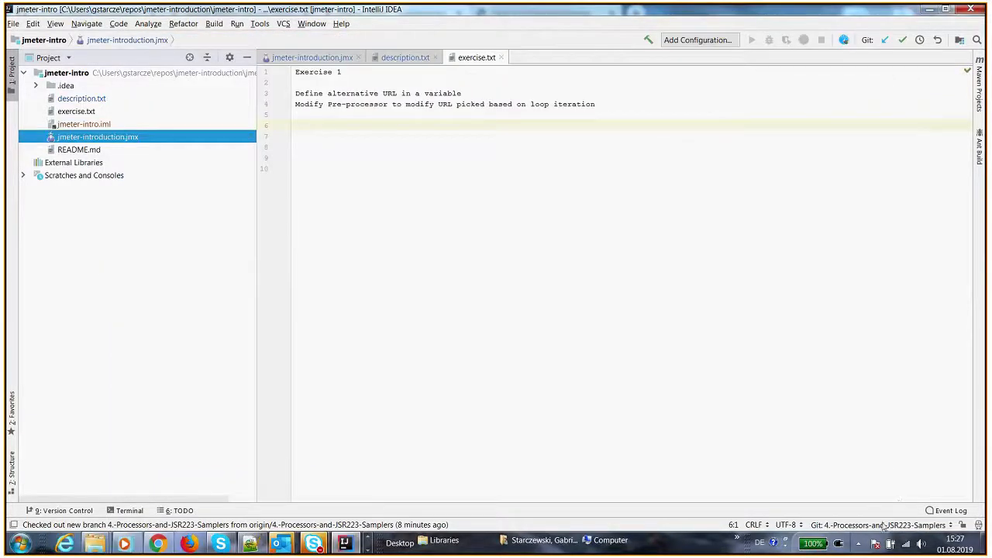
pyautogui.click(883, 524)
pyautogui.click(485, 272)
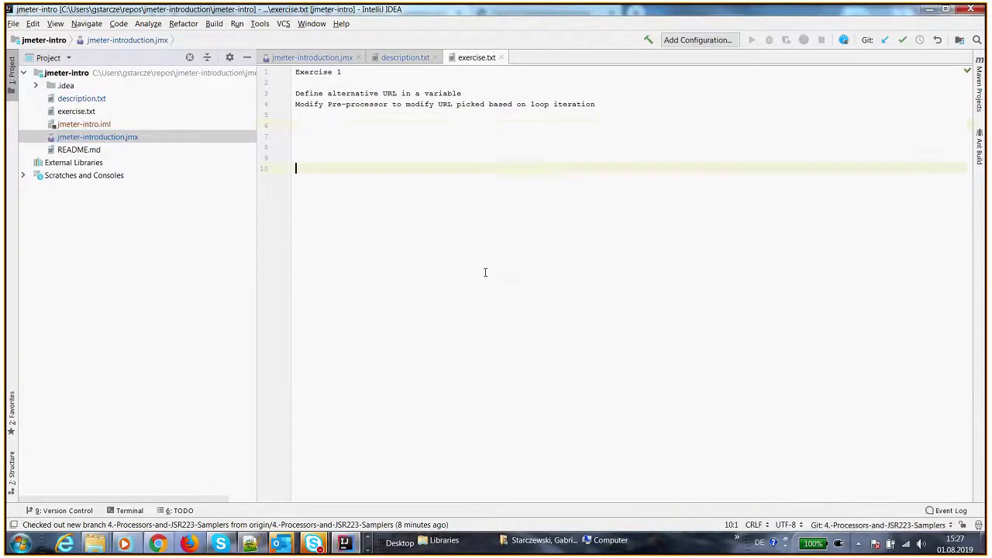
pyautogui.click(282, 23)
pyautogui.moveTo(364, 125)
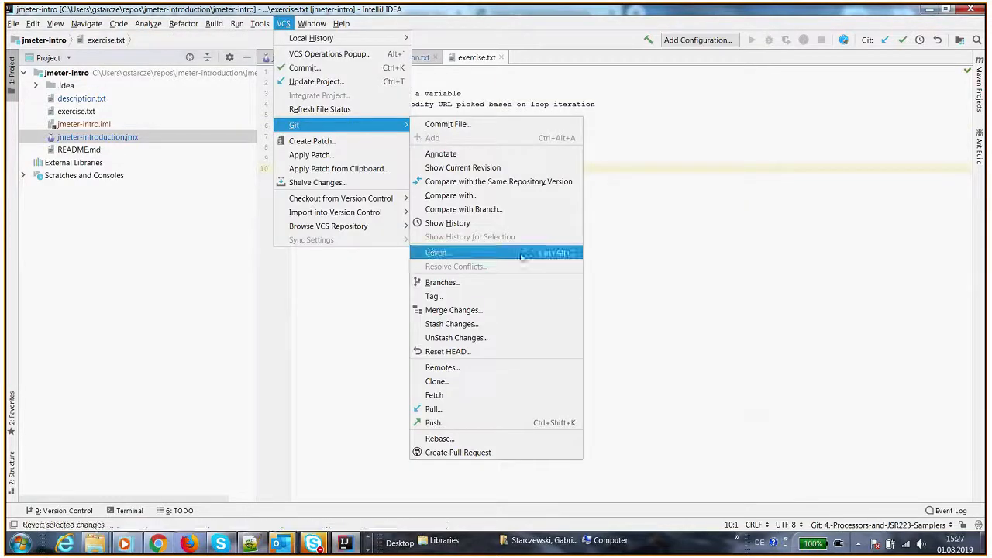
pyautogui.click(458, 352)
pyautogui.click(486, 271)
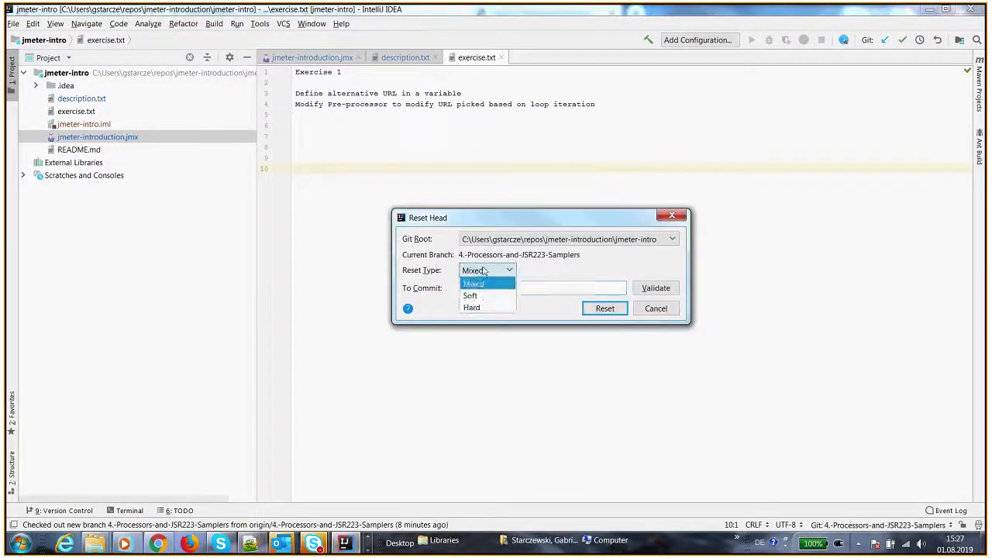
pyautogui.click(472, 308)
pyautogui.click(604, 309)
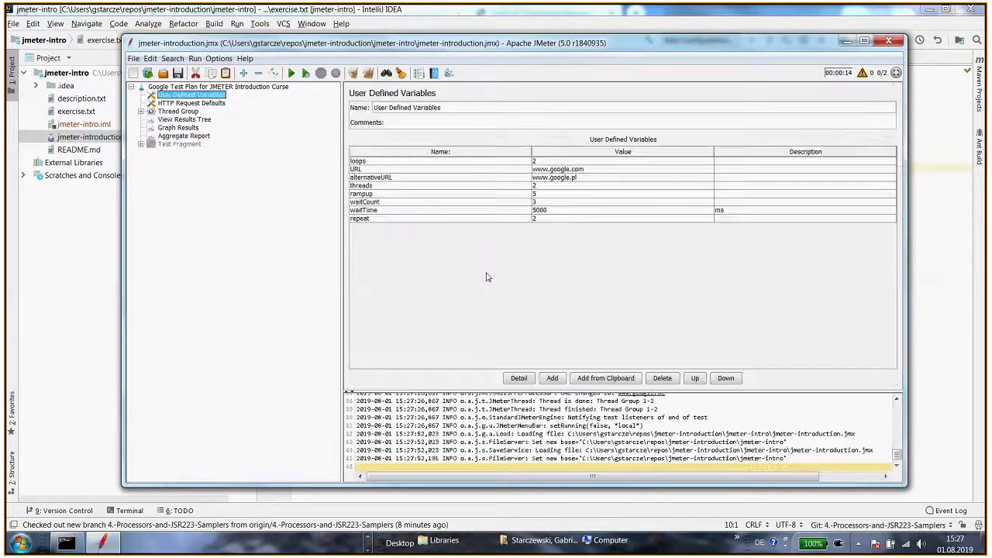
# Expand the reloaded test plan tree and review the Pick domain script and the samplers
pyautogui.click(243, 73)
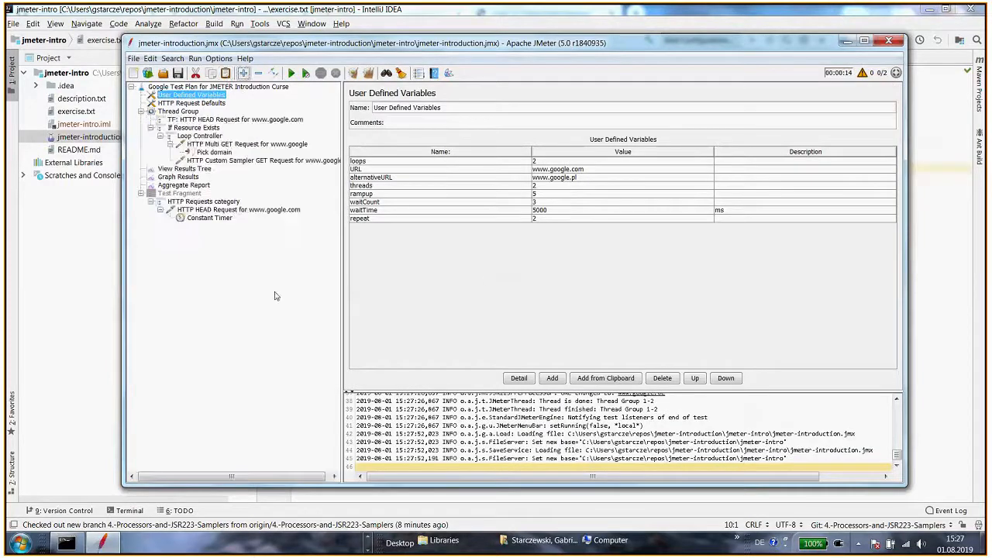
pyautogui.click(214, 153)
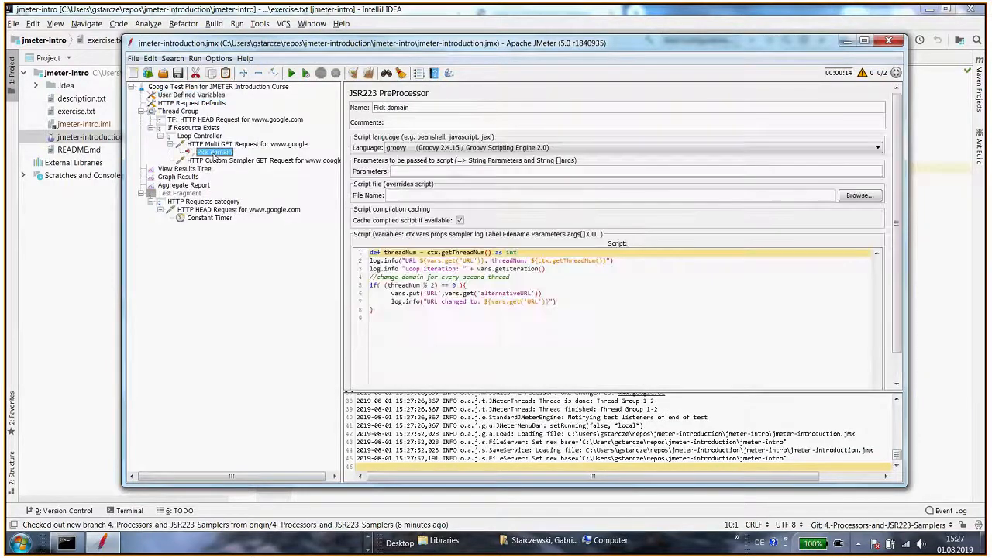
pyautogui.click(452, 325)
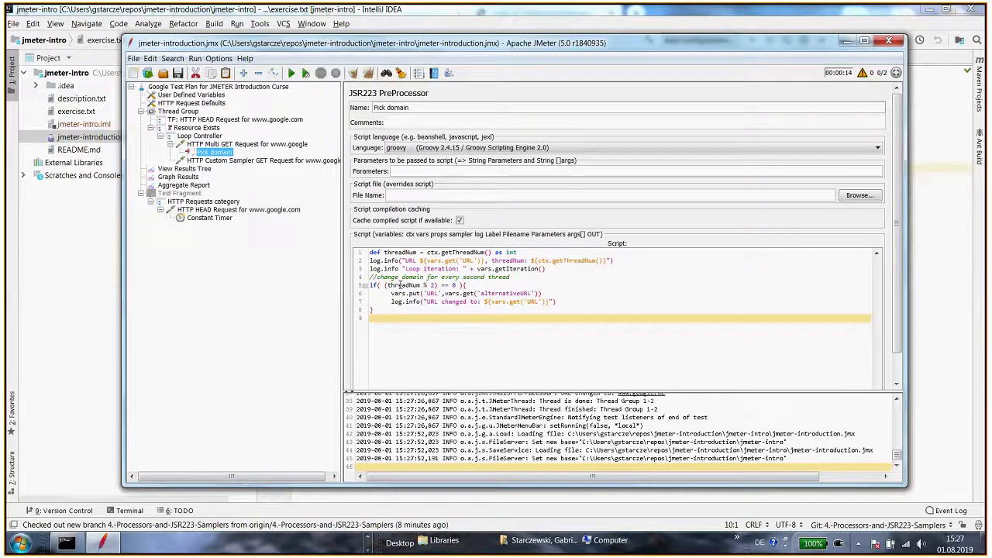
pyautogui.doubleClick(404, 285)
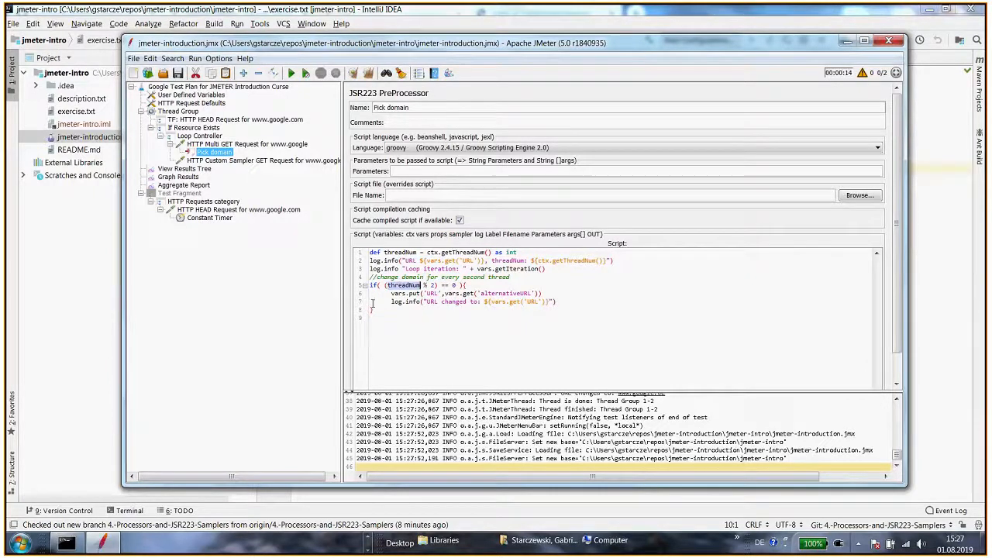
pyautogui.moveTo(475, 269); pyautogui.dragTo(546, 269)
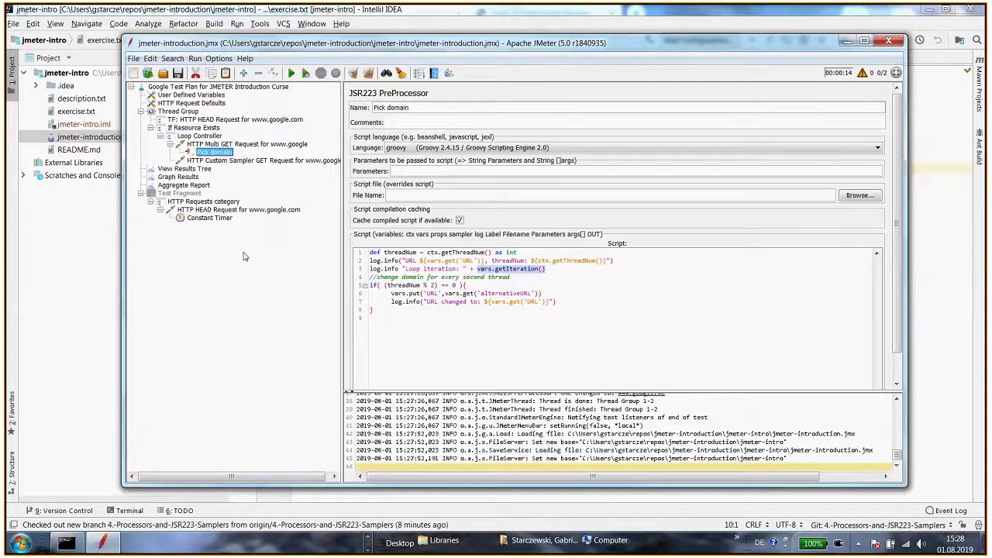
pyautogui.click(248, 161)
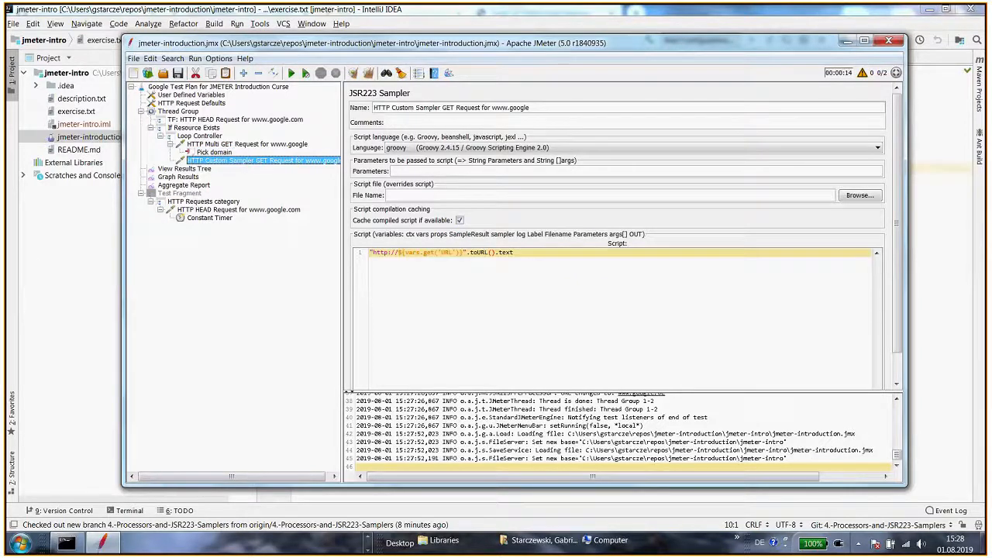
pyautogui.click(80, 275)
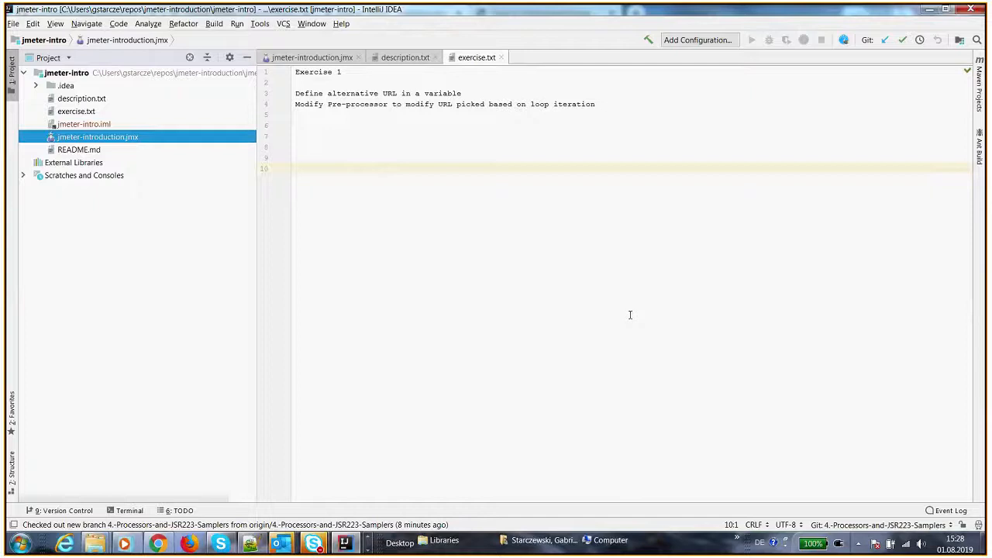
pyautogui.hotkey('alt', 'Tab')
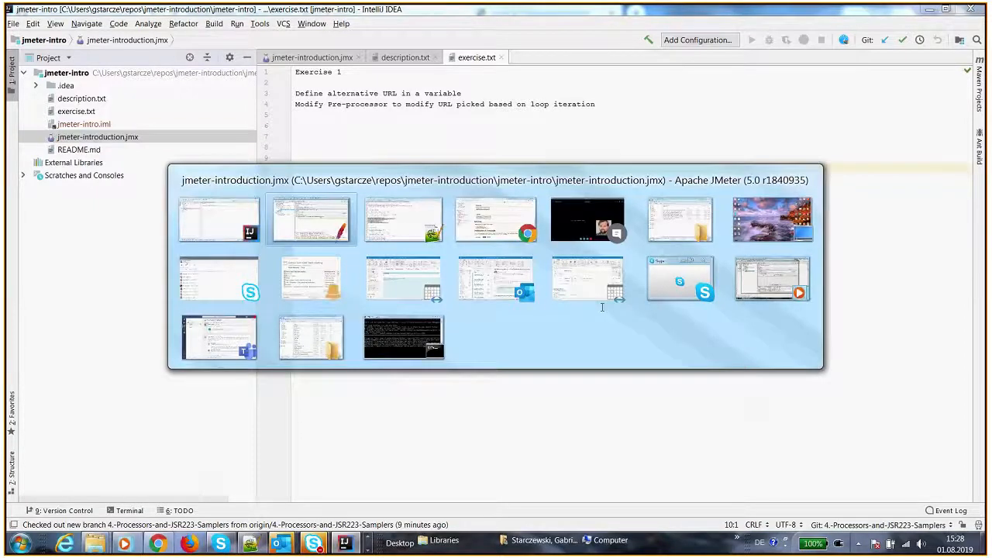
pyautogui.click(241, 145)
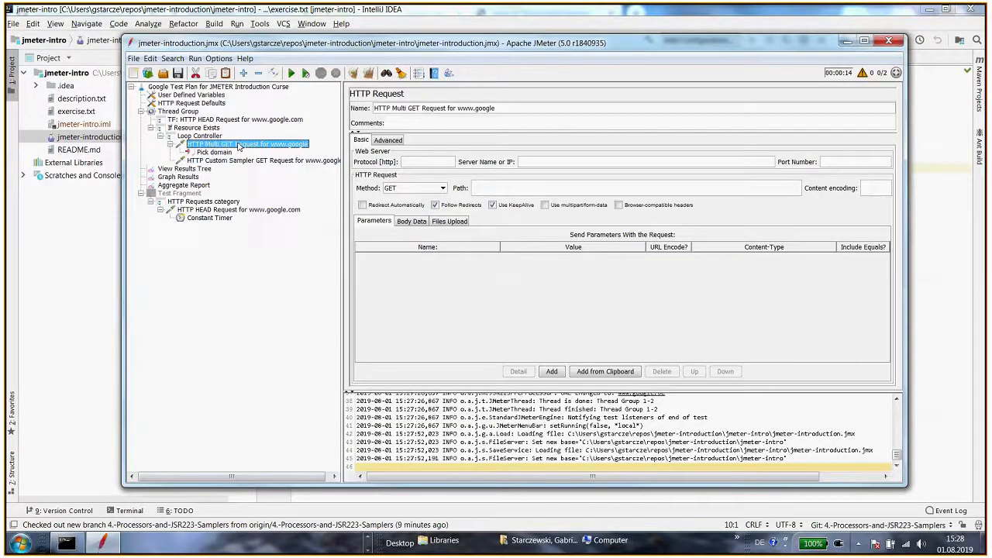
# Check out the remote branch origin/5.-Test-plan-structure as a new local branch 5.-Test-plan-structure
pyautogui.click(221, 152)
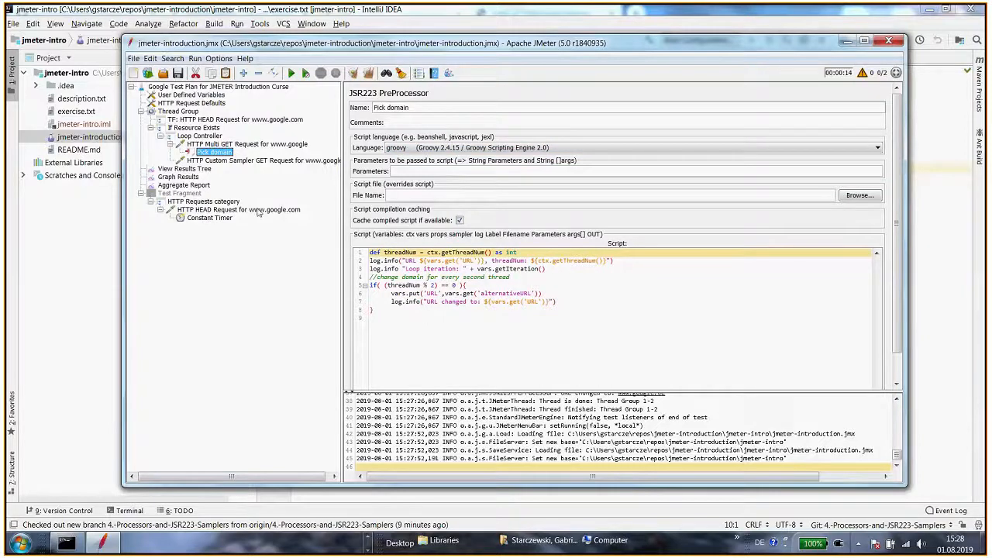
pyautogui.click(106, 299)
pyautogui.click(923, 524)
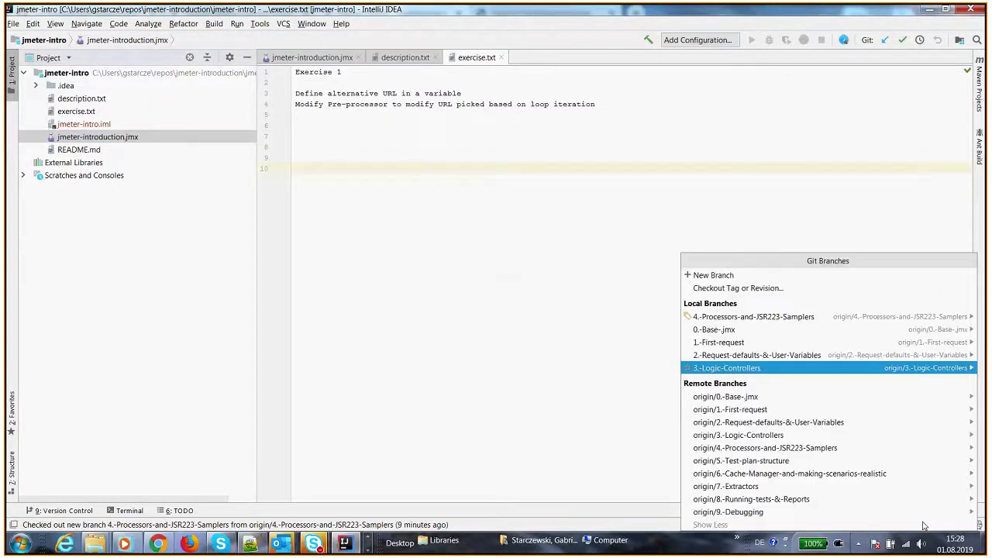
pyautogui.moveTo(810, 462)
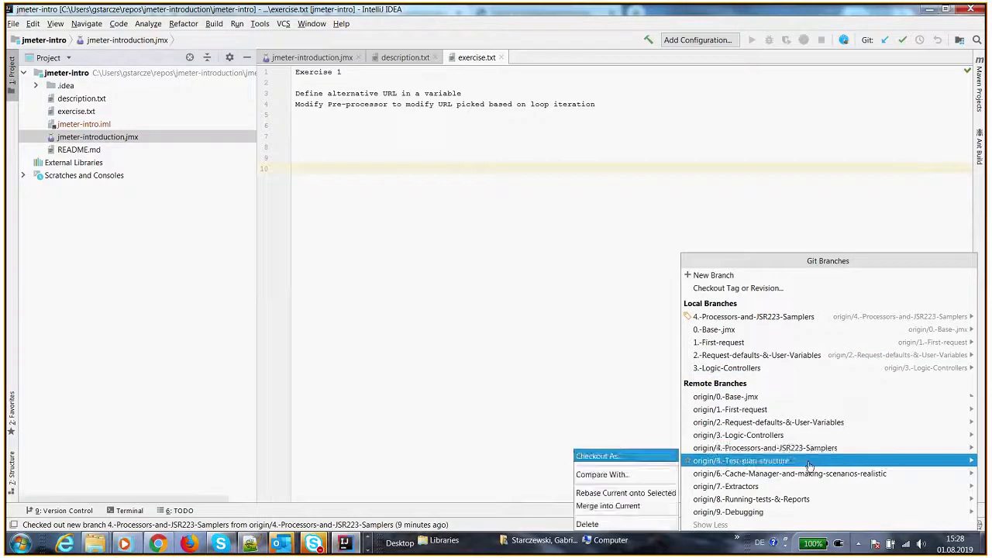
pyautogui.click(634, 459)
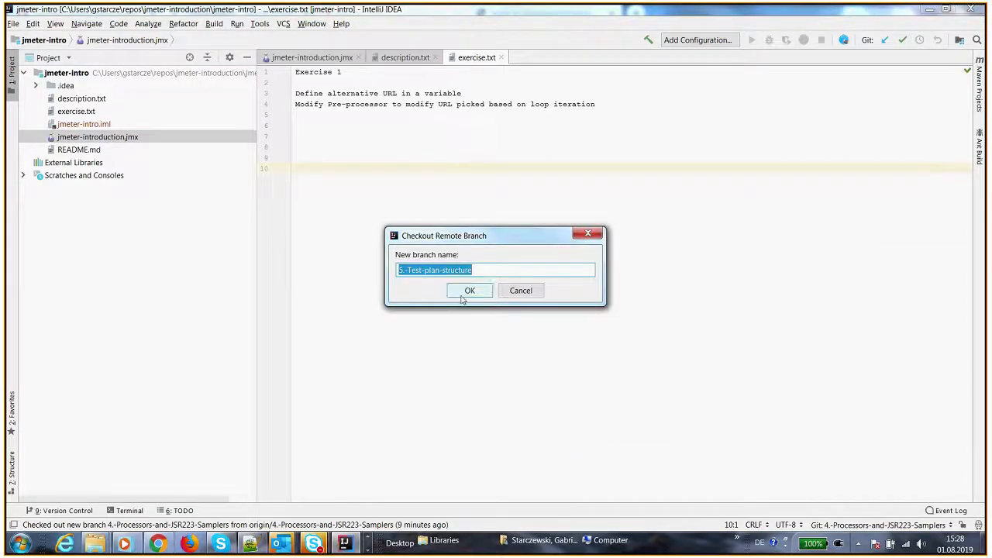
pyautogui.click(463, 292)
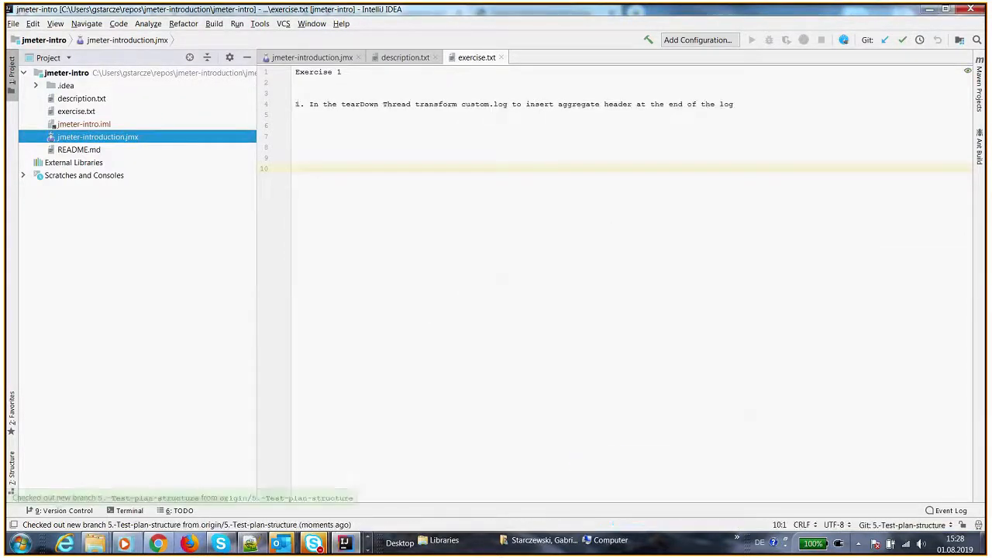
# Open description.txt and read the goals listed for this part
pyautogui.doubleClick(81, 99)
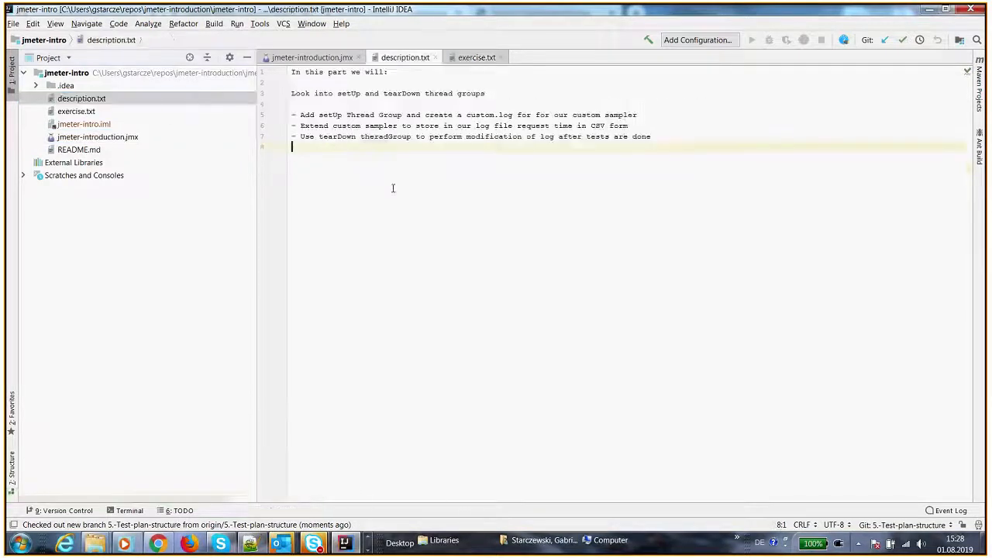
pyautogui.moveTo(314, 115); pyautogui.dragTo(420, 115)
pyautogui.click(337, 126)
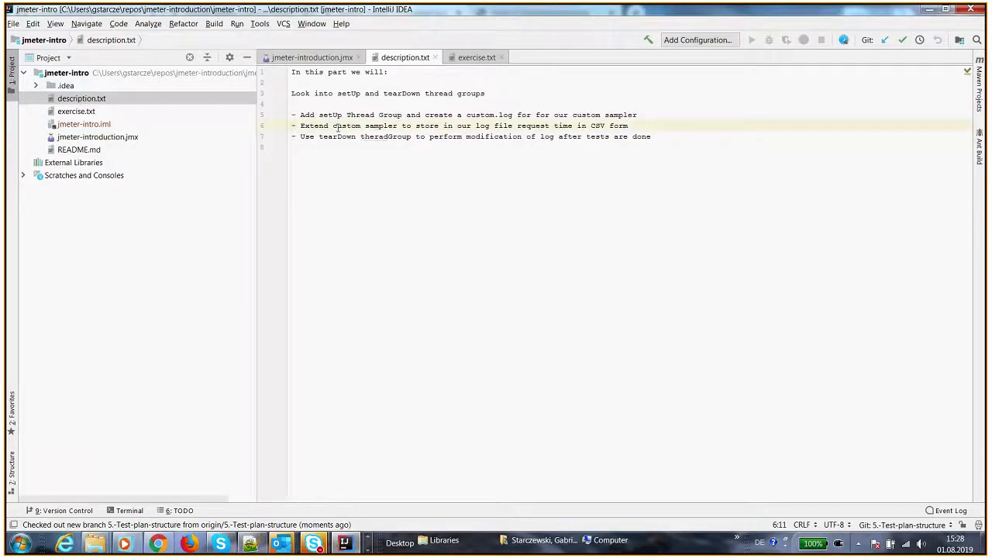
pyautogui.moveTo(301, 136); pyautogui.dragTo(361, 136)
pyautogui.click(394, 136)
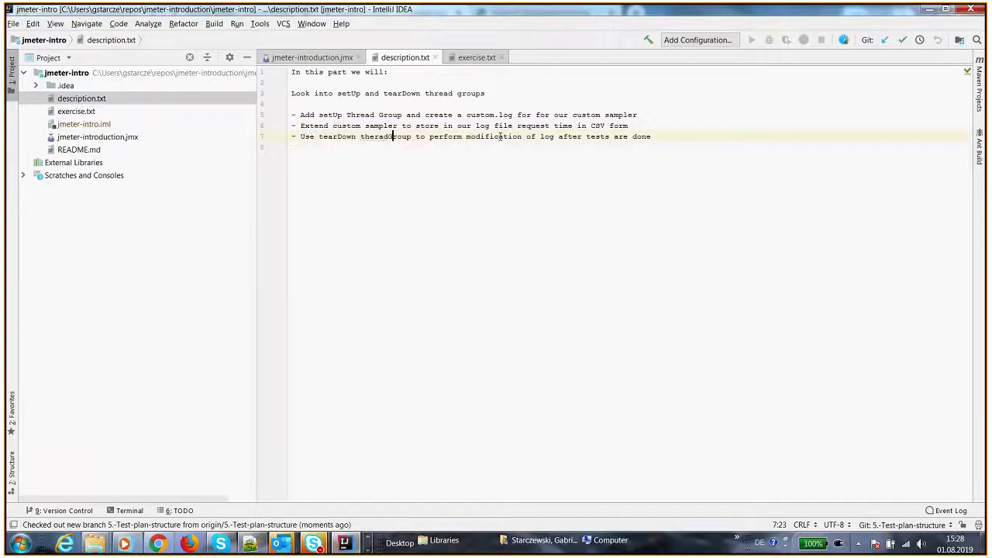
# Add a setUp Thread Group to the test plan and place it above the main Thread Group
pyautogui.hotkey('alt', 'Tab')
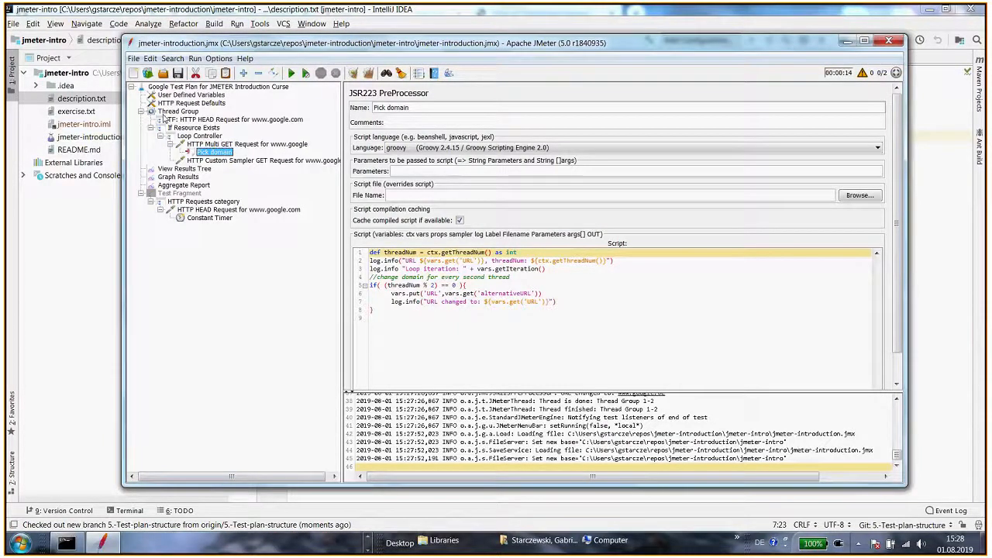
pyautogui.rightClick(242, 86)
pyautogui.moveTo(264, 94)
pyautogui.moveTo(434, 94)
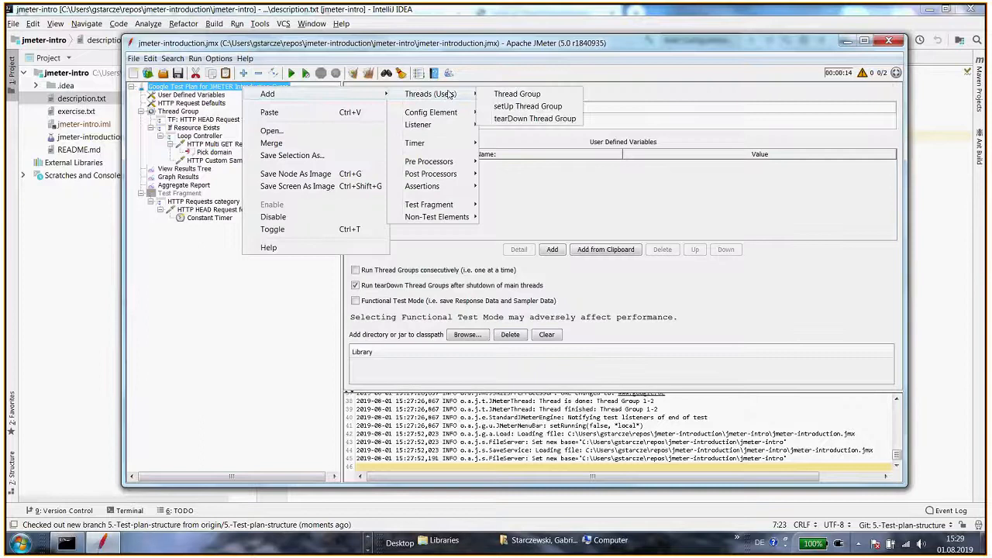
pyautogui.click(524, 105)
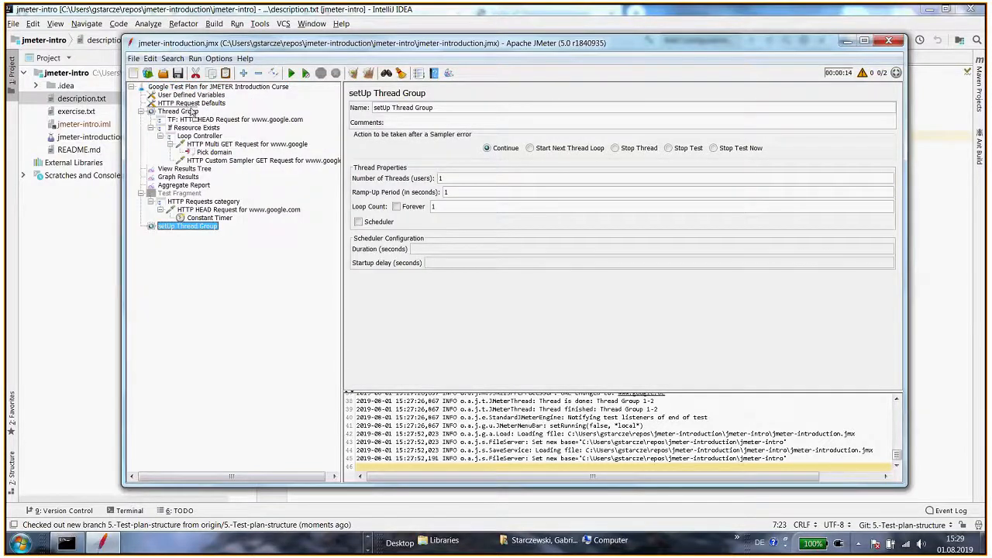
pyautogui.moveTo(192, 112); pyautogui.dragTo(192, 113)
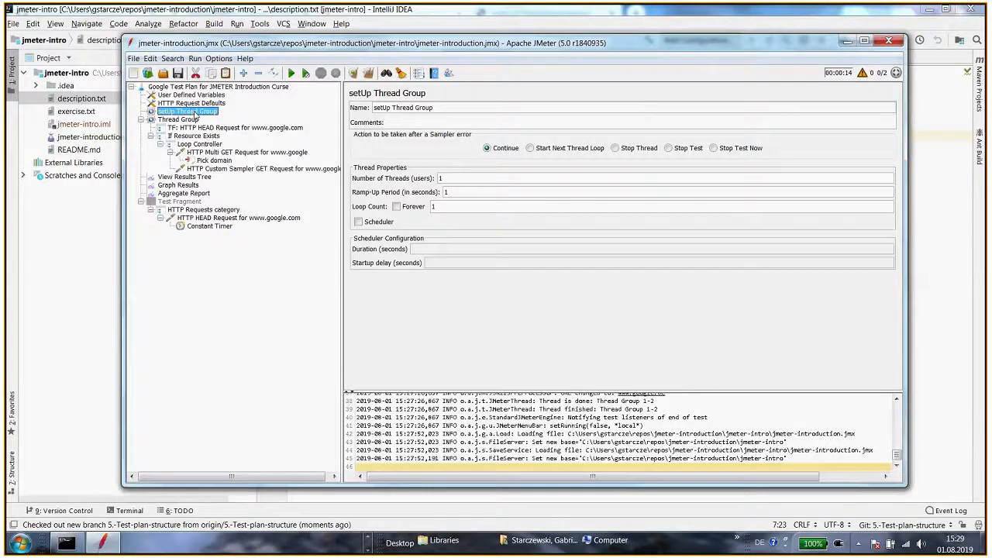
# Add a tearDown Thread Group to the test plan and place it after Aggregate Report
pyautogui.rightClick(233, 86)
pyautogui.moveTo(319, 101)
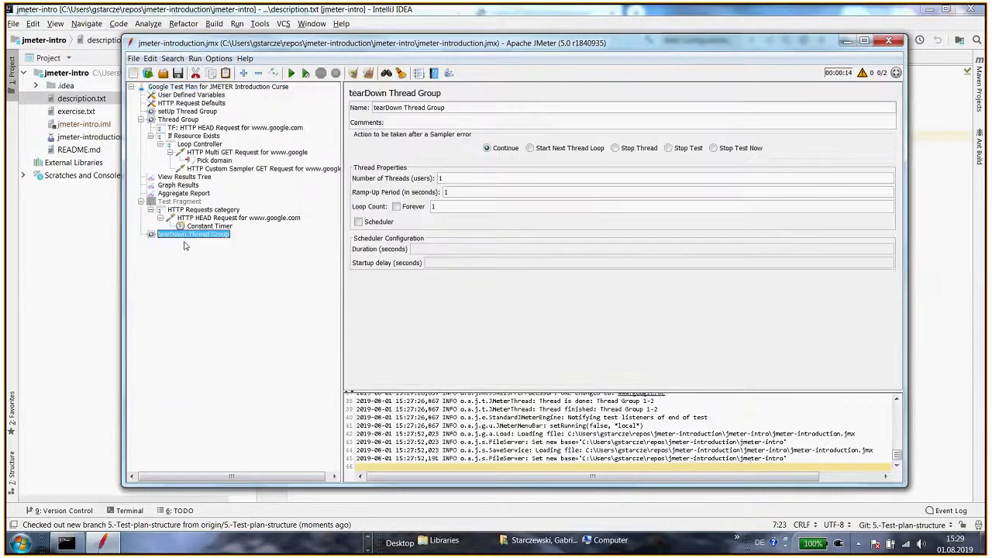
pyautogui.moveTo(186, 241); pyautogui.dragTo(206, 87)
pyautogui.click(185, 204)
pyautogui.moveTo(185, 234); pyautogui.dragTo(182, 201)
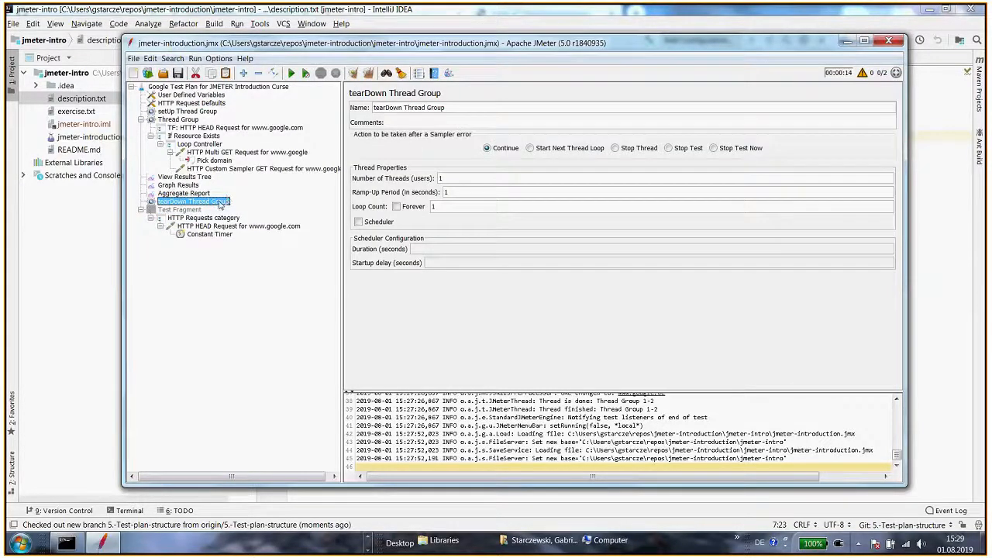
pyautogui.click(190, 112)
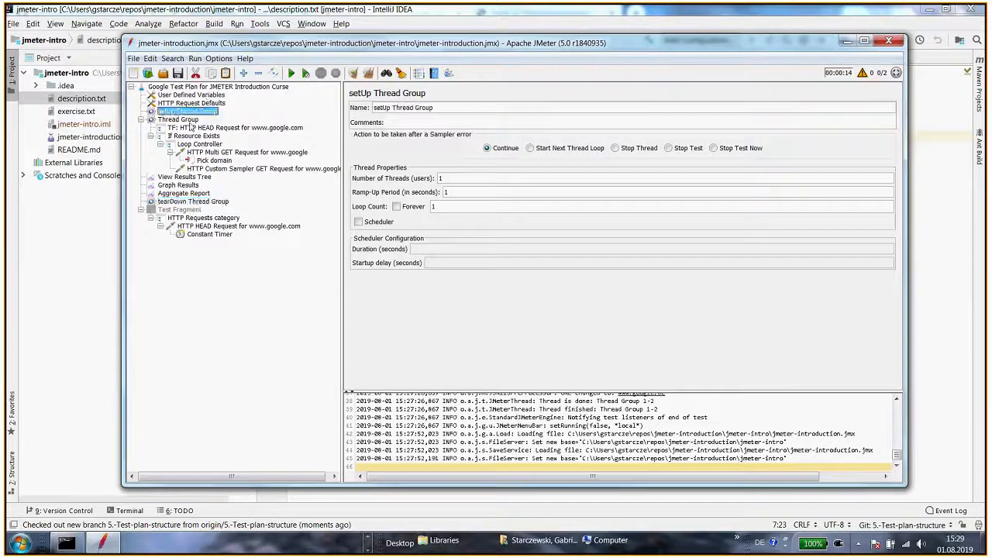
pyautogui.click(183, 202)
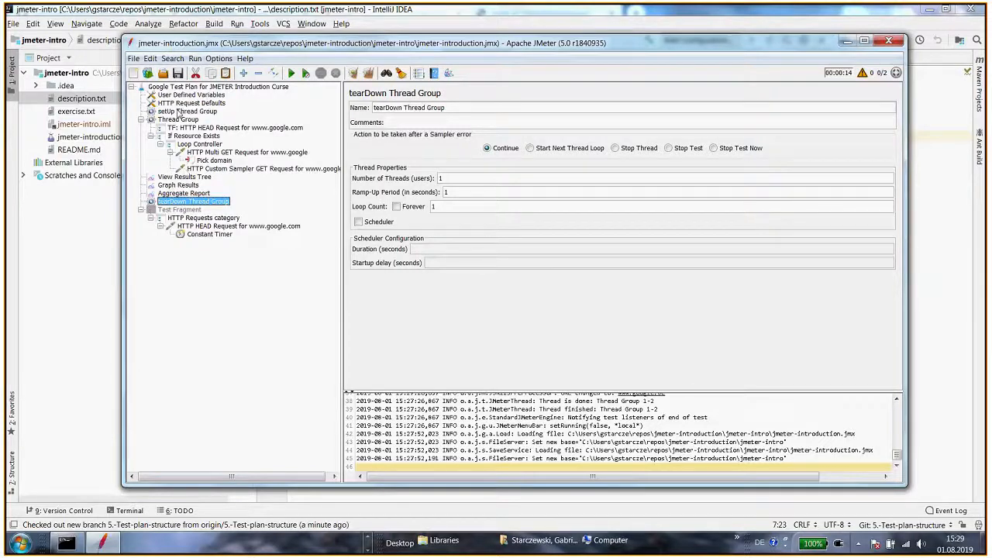
pyautogui.click(178, 112)
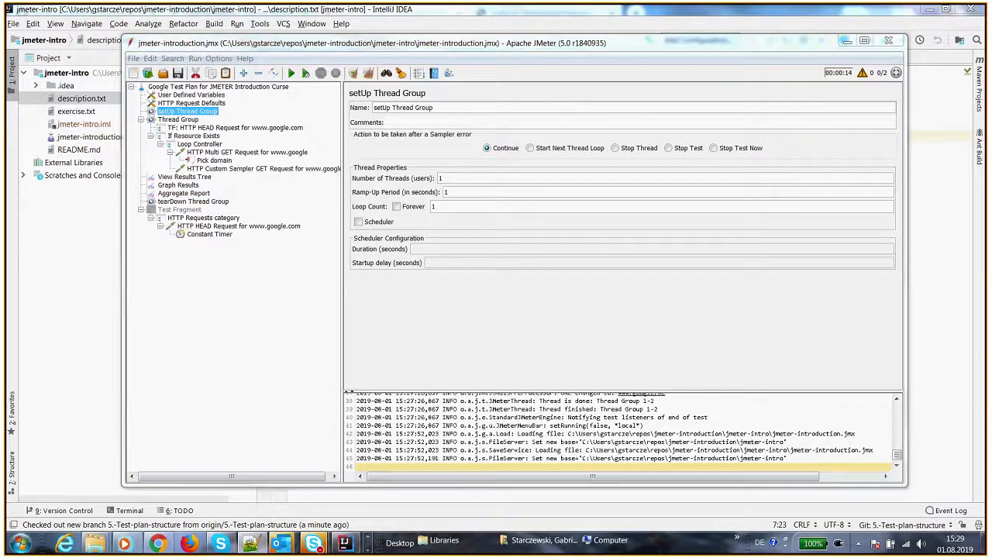
pyautogui.rightClick(183, 112)
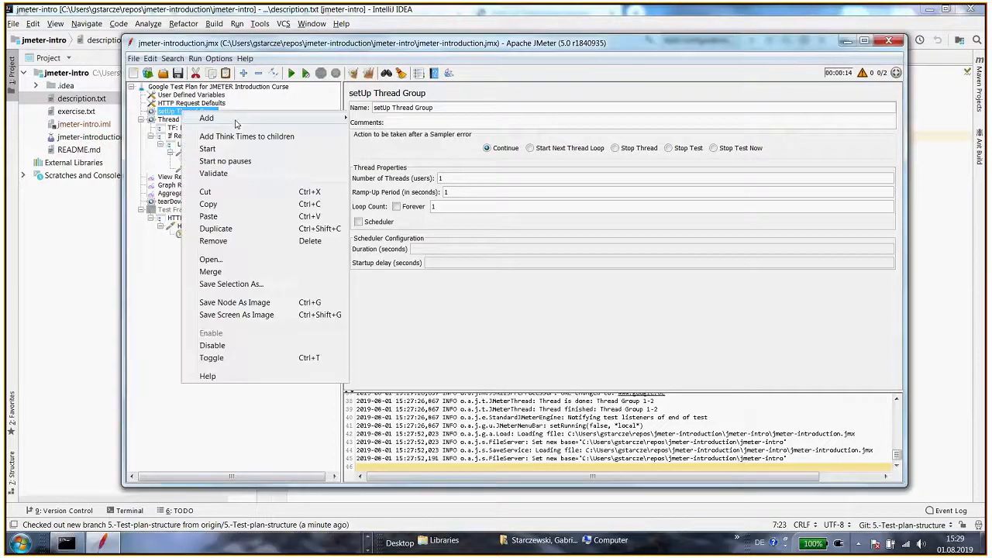
pyautogui.moveTo(236, 122)
pyautogui.moveTo(413, 127)
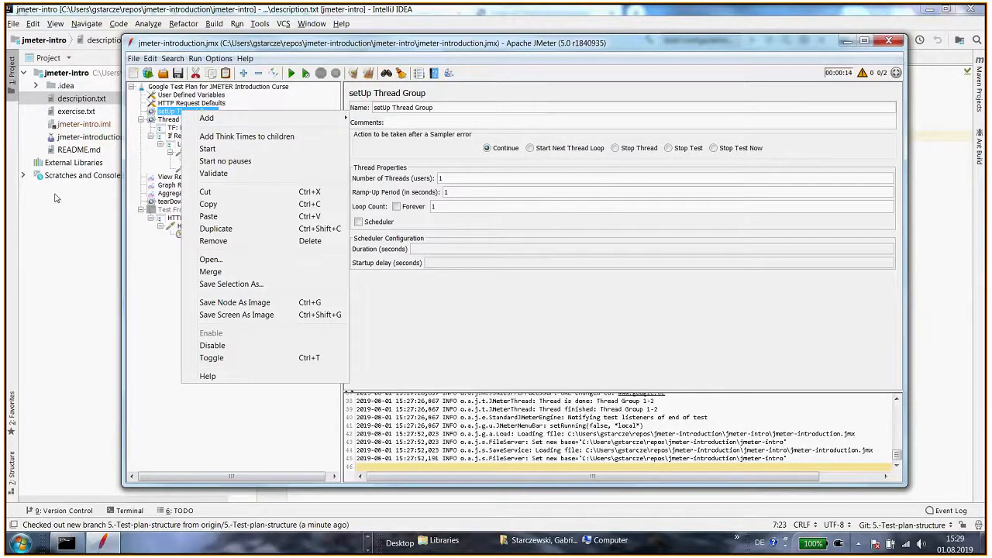
pyautogui.click(177, 179)
pyautogui.click(205, 168)
pyautogui.click(194, 111)
# Add a JSR223 Sampler under the setUp Thread Group and name it create log file
pyautogui.rightClick(202, 113)
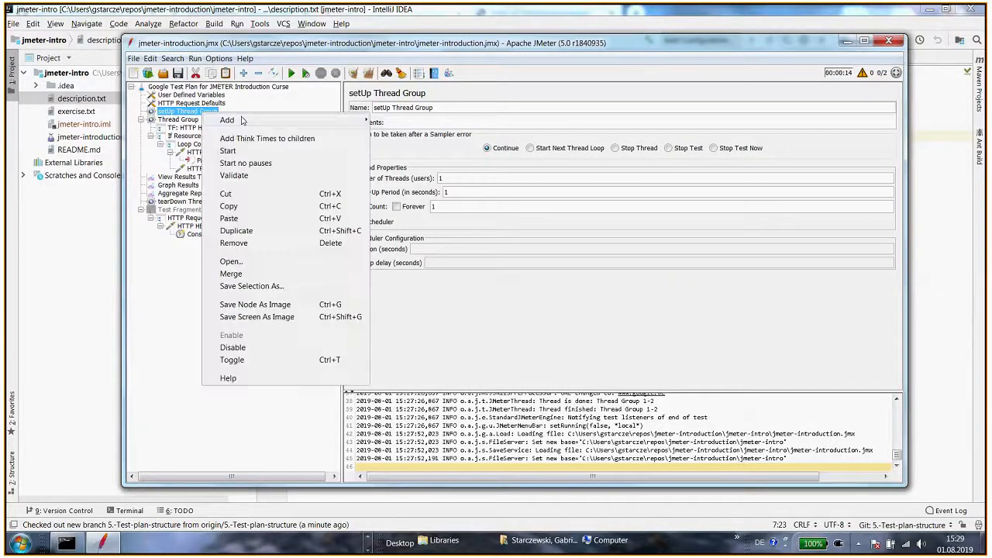
pyautogui.moveTo(241, 120)
pyautogui.moveTo(399, 120)
pyautogui.click(484, 158)
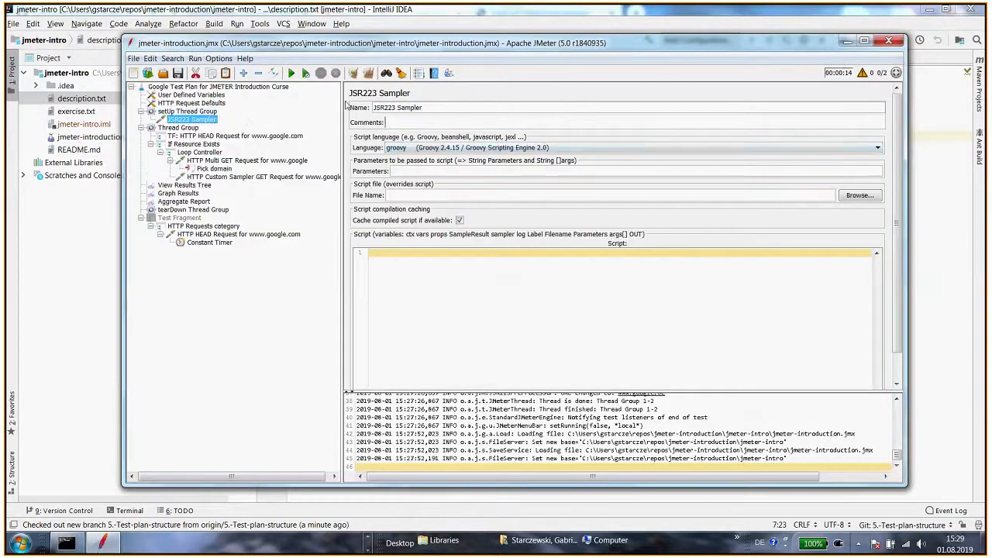
pyautogui.tripleClick(403, 107)
pyautogui.write('c')
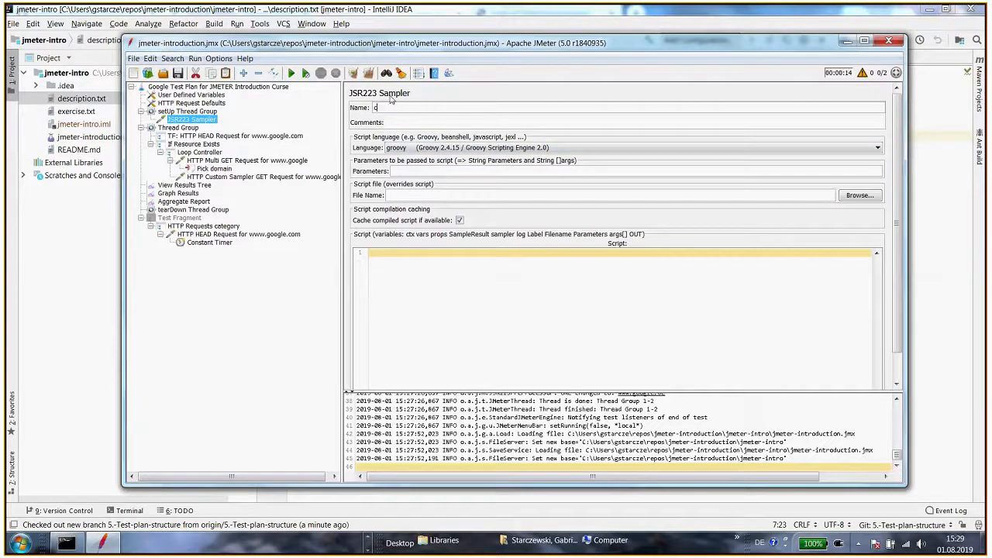
pyautogui.write('reate log file')
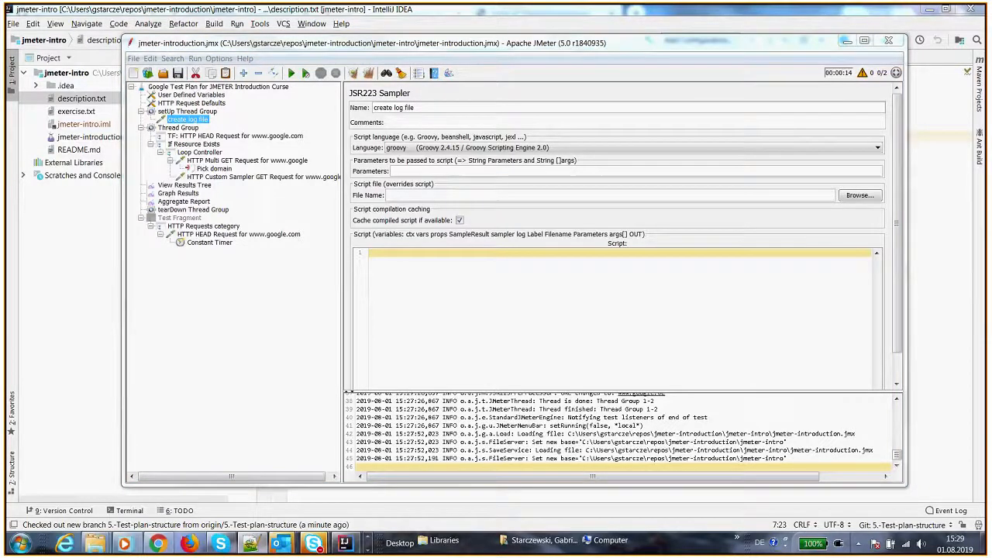
# Add a second JSR223 Sampler under the setUp Thread Group and name it properties
pyautogui.rightClick(208, 113)
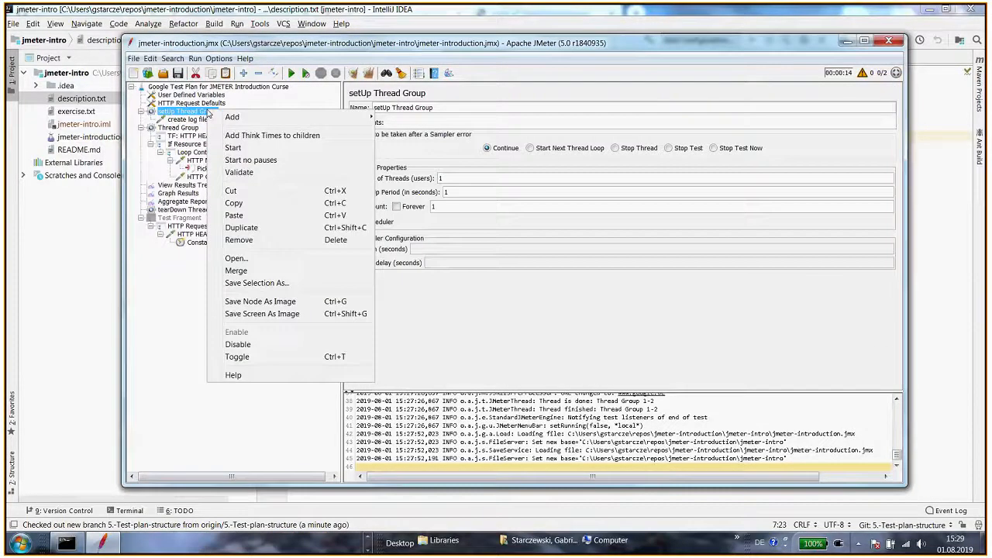
pyautogui.moveTo(232, 117)
pyautogui.moveTo(411, 118)
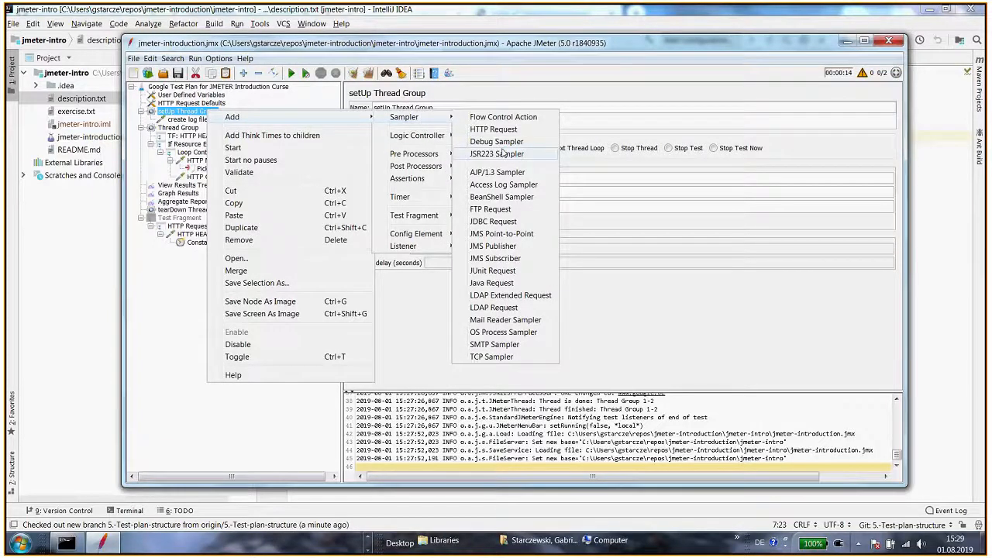
pyautogui.click(502, 154)
pyautogui.moveTo(452, 106); pyautogui.dragTo(363, 108)
pyautogui.write('properties')
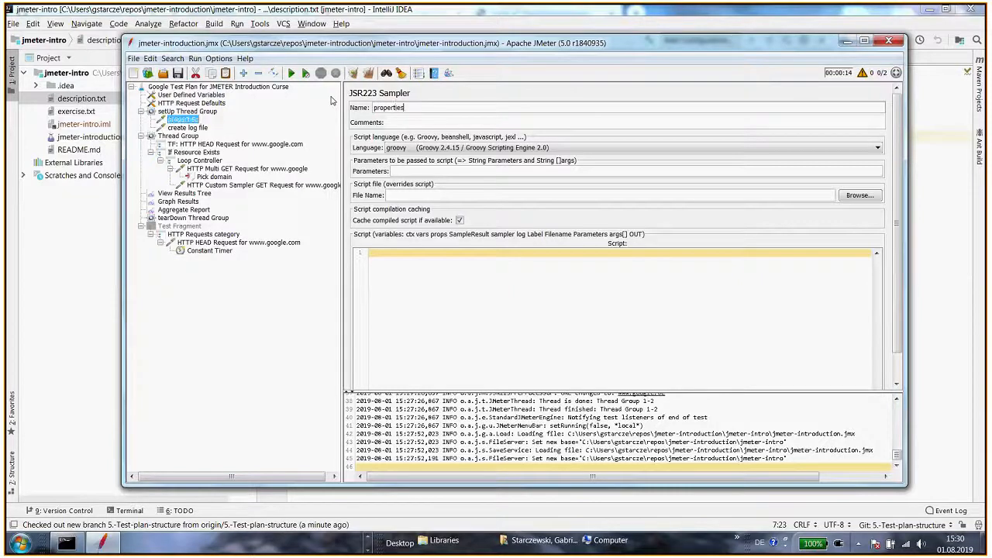
# Paste props.put("logfile","custom.log") as the script of the properties sampler
pyautogui.click(178, 129)
pyautogui.click(181, 121)
pyautogui.click(184, 127)
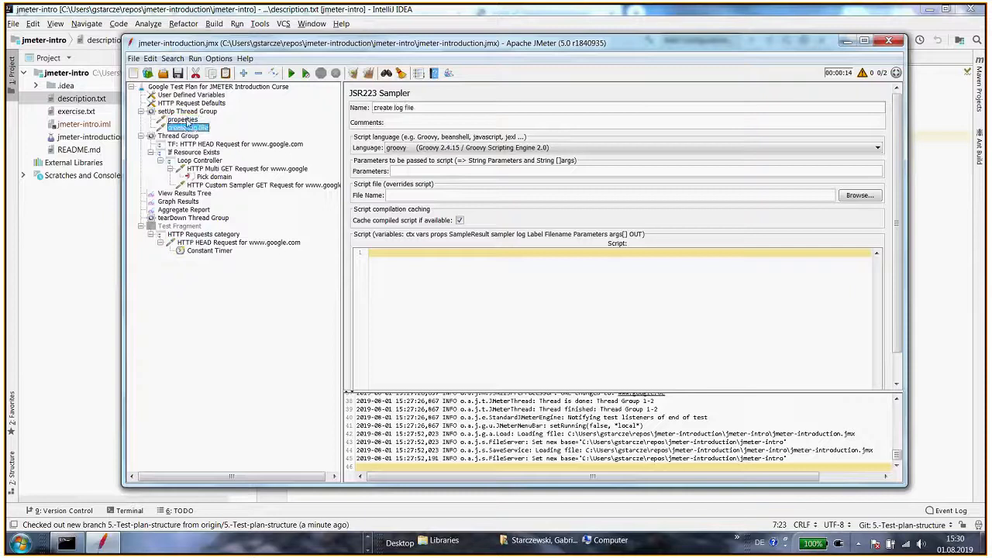
pyautogui.click(184, 120)
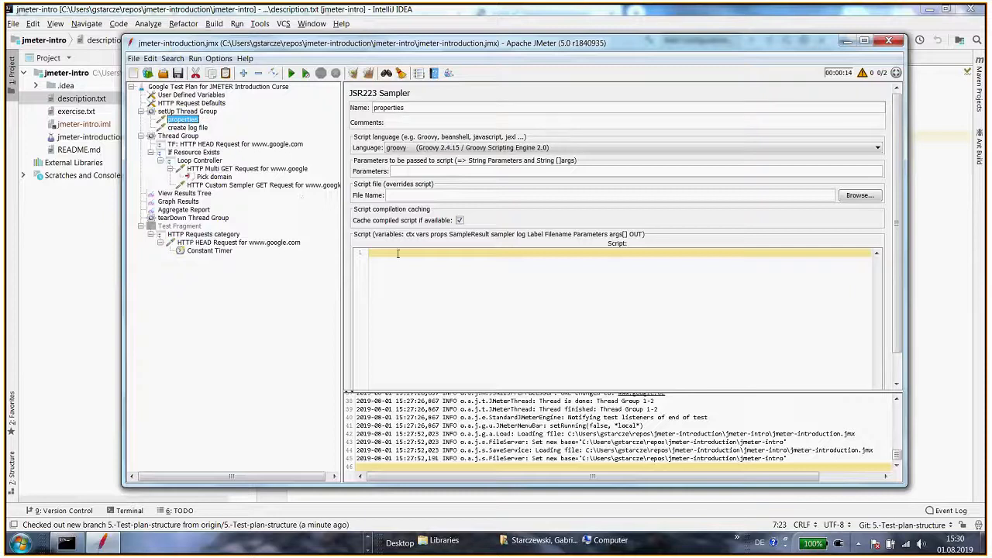
pyautogui.write('props.put("logfile","custom.log")')
pyautogui.doubleClick(421, 252)
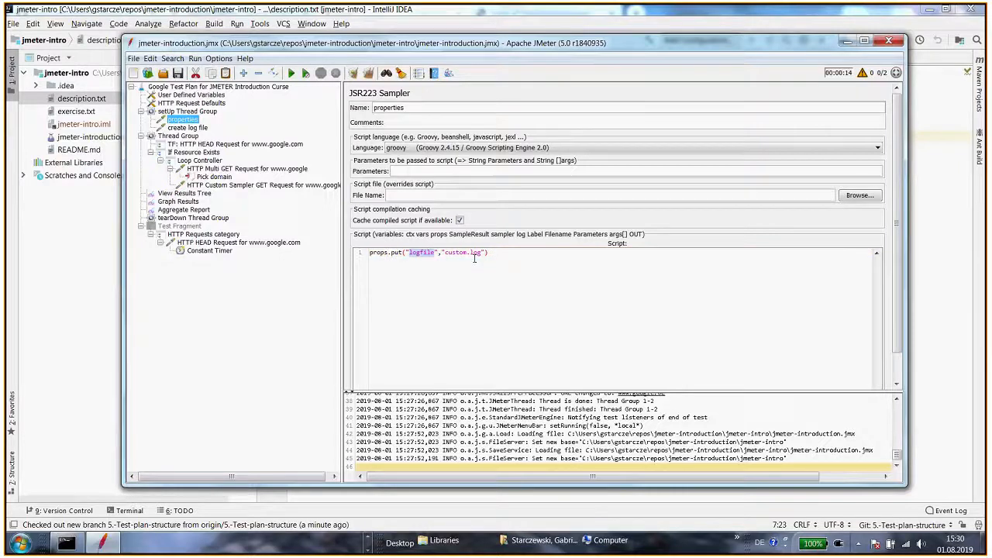
# Paste a script into the create log file sampler that creates the logfile File and writes the "Request, Time" header, fixing indentation
pyautogui.click(187, 127)
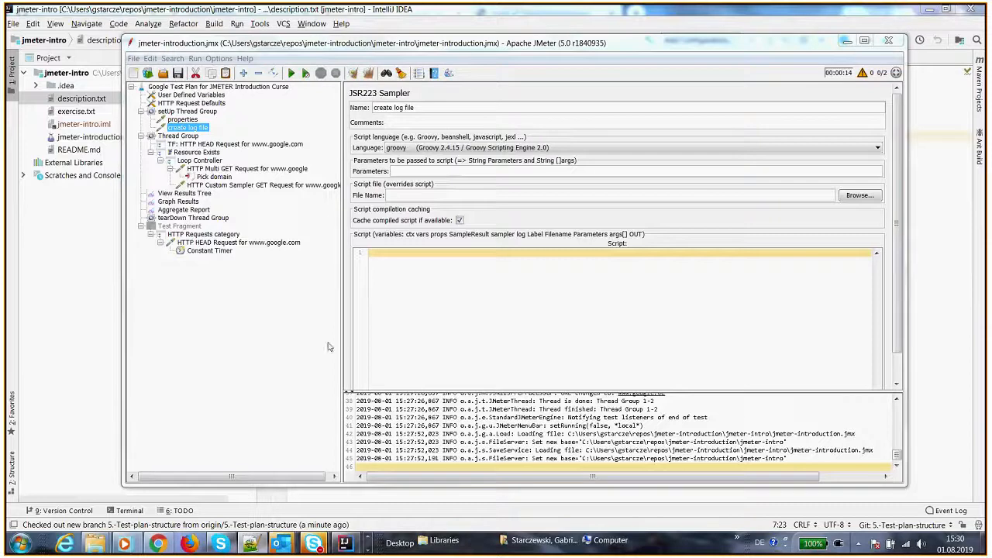
pyautogui.click(416, 276)
pyautogui.write('def log = new File(props.get("logfile") as String) log.write("Request, Time") //header')
pyautogui.hotkey('ctrl', 'a')
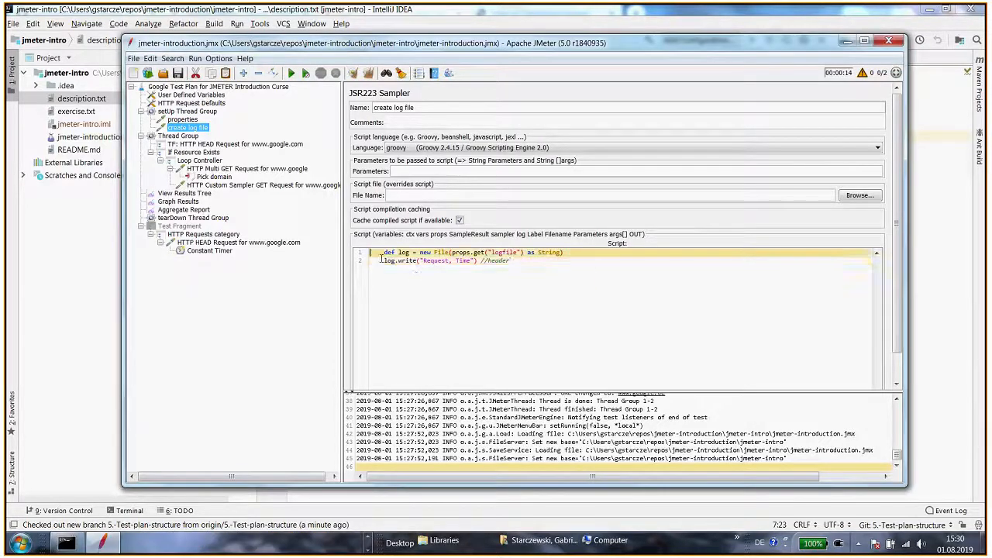
pyautogui.hotkey('shift', 'Tab')
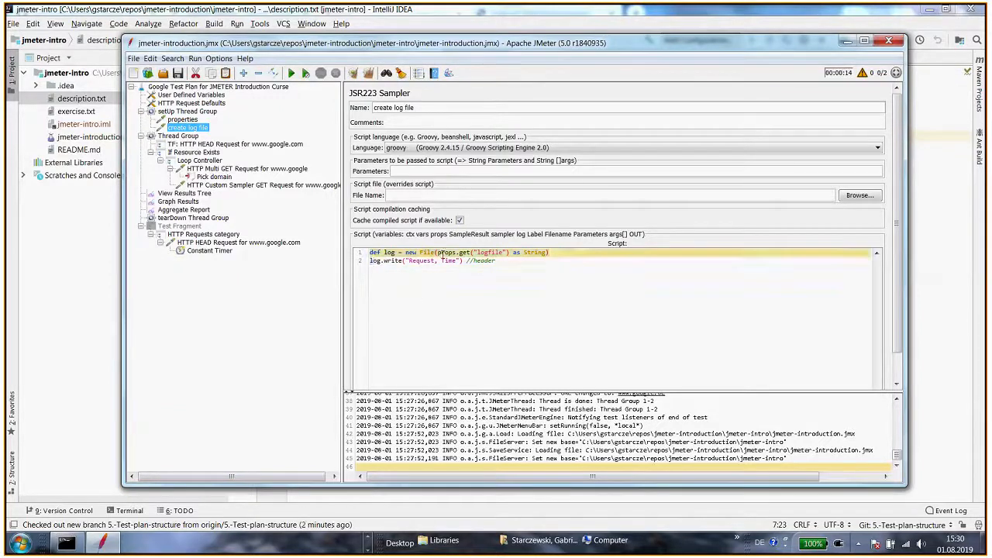
pyautogui.moveTo(437, 253); pyautogui.dragTo(509, 254)
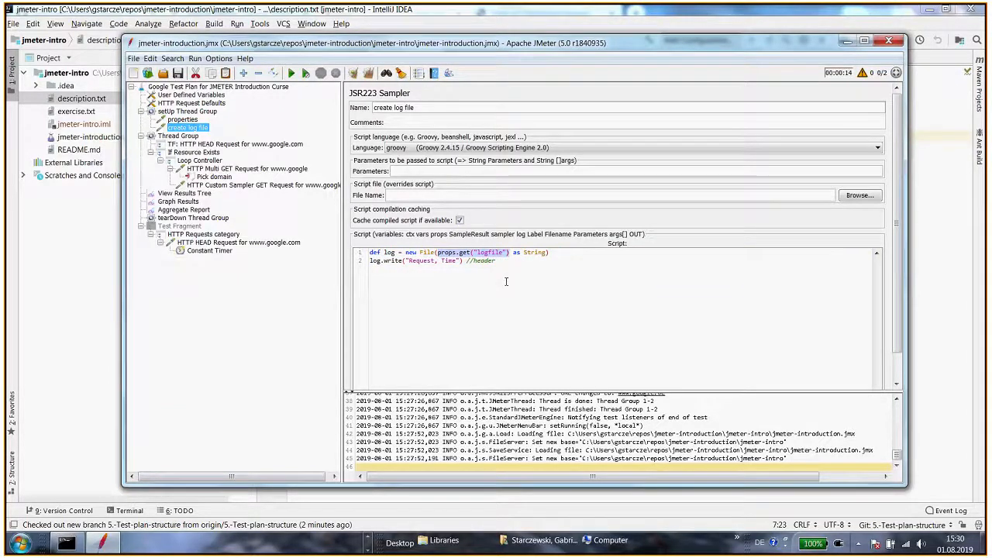
pyautogui.click(391, 261)
pyautogui.moveTo(371, 261); pyautogui.dragTo(500, 262)
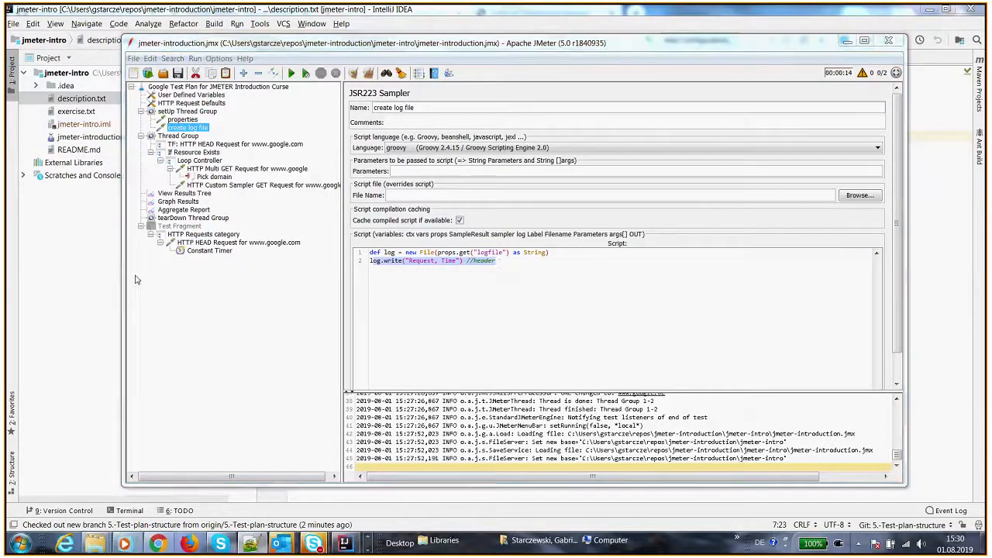
# Run the test plan and inspect the create log file sample in View Results Tree
pyautogui.click(186, 194)
pyautogui.hotkey('ctrl', 'r')
pyautogui.click(392, 207)
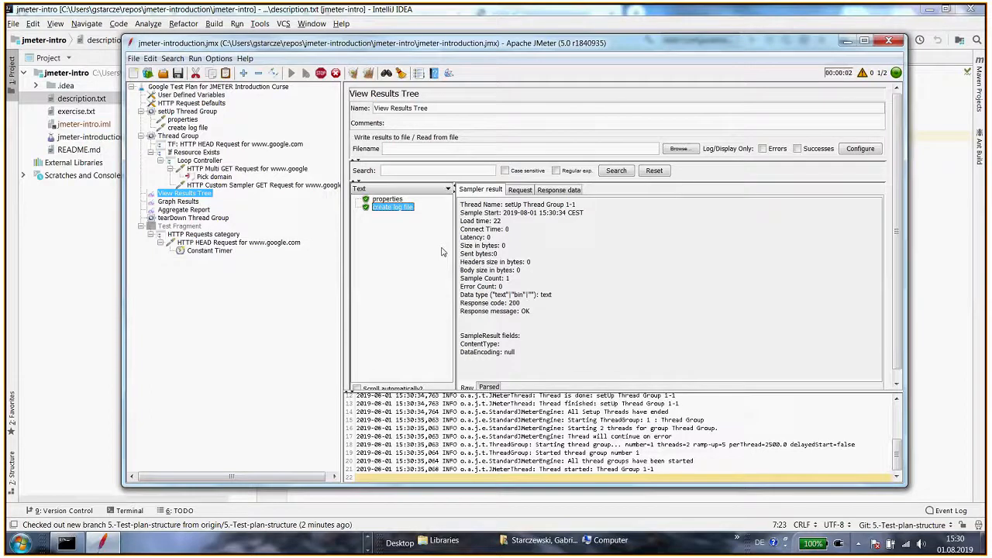
pyautogui.hotkey('alt', 'Tab')
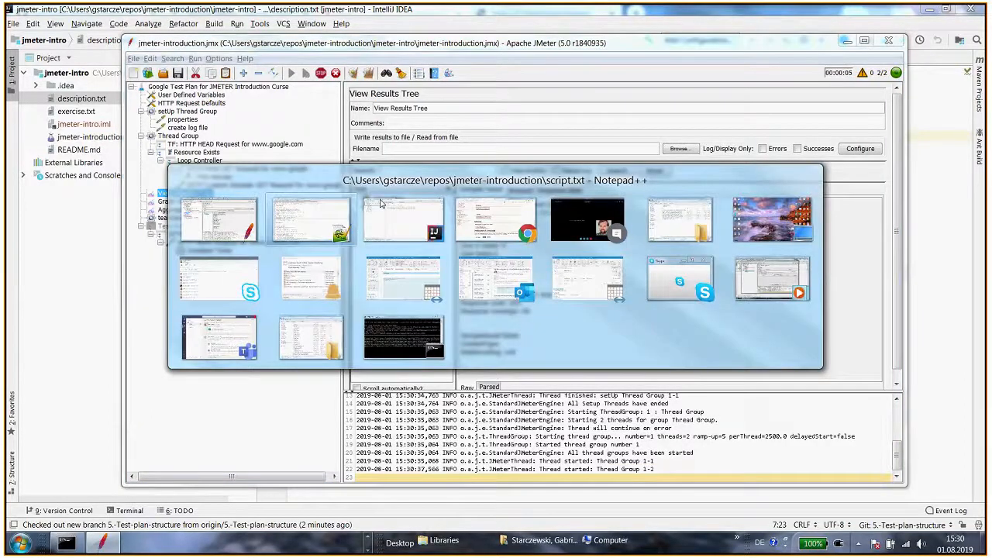
pyautogui.click(665, 226)
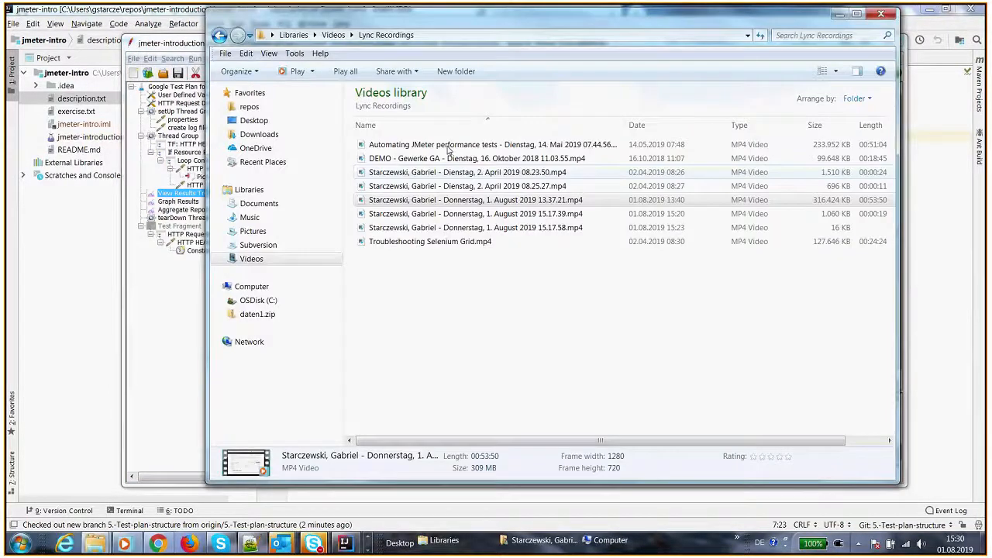
pyautogui.hotkey('alt', 'Tab')
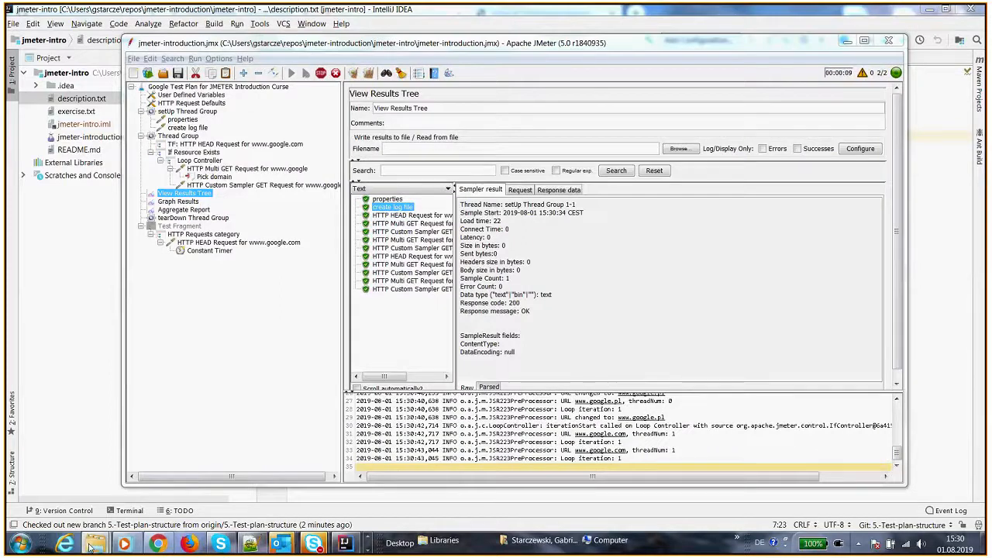
# Open custom.log from the JMeter bin folder in Notepad++
pyautogui.click(95, 543)
pyautogui.click(223, 473)
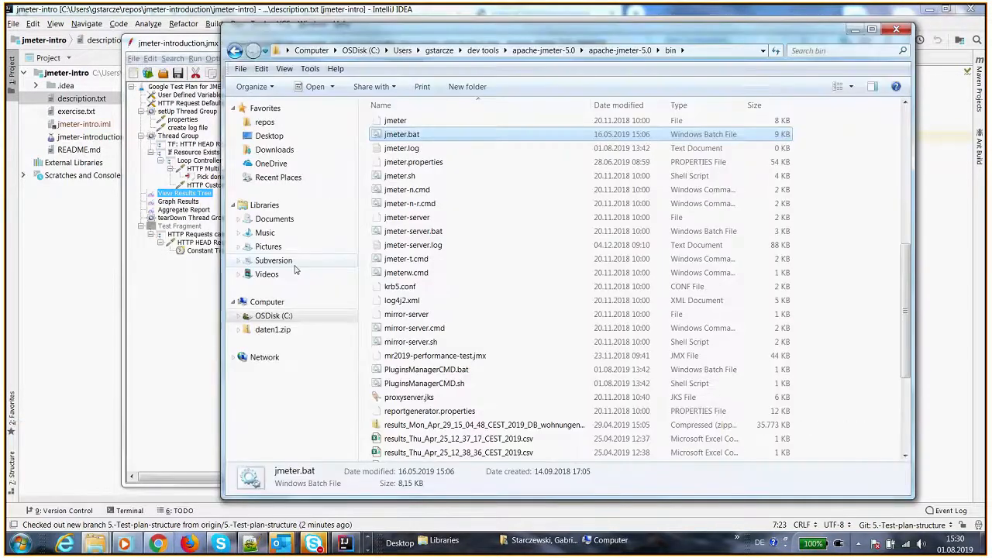
pyautogui.click(412, 249)
pyautogui.press('c')
pyautogui.scroll(3, 406, 285)
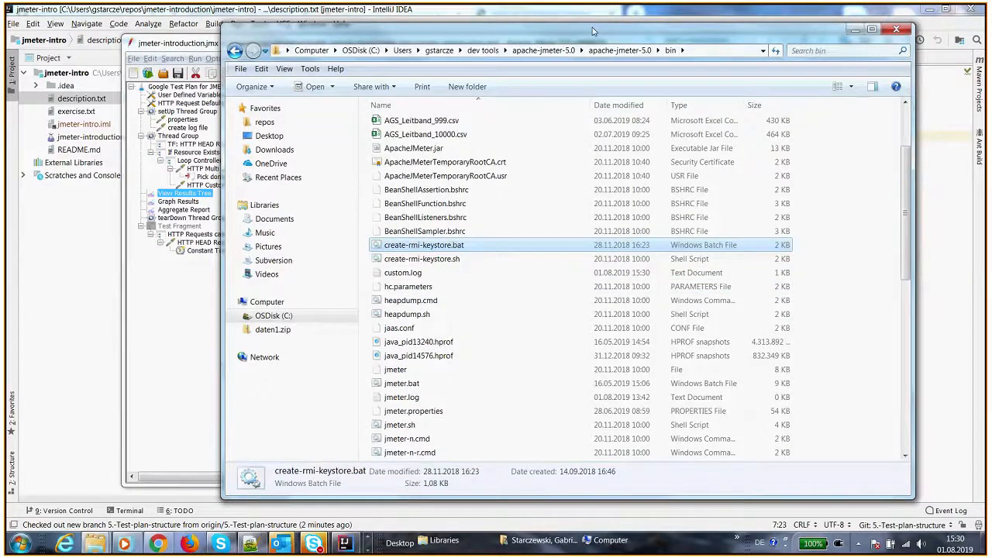
pyautogui.rightClick(411, 273)
pyautogui.click(455, 314)
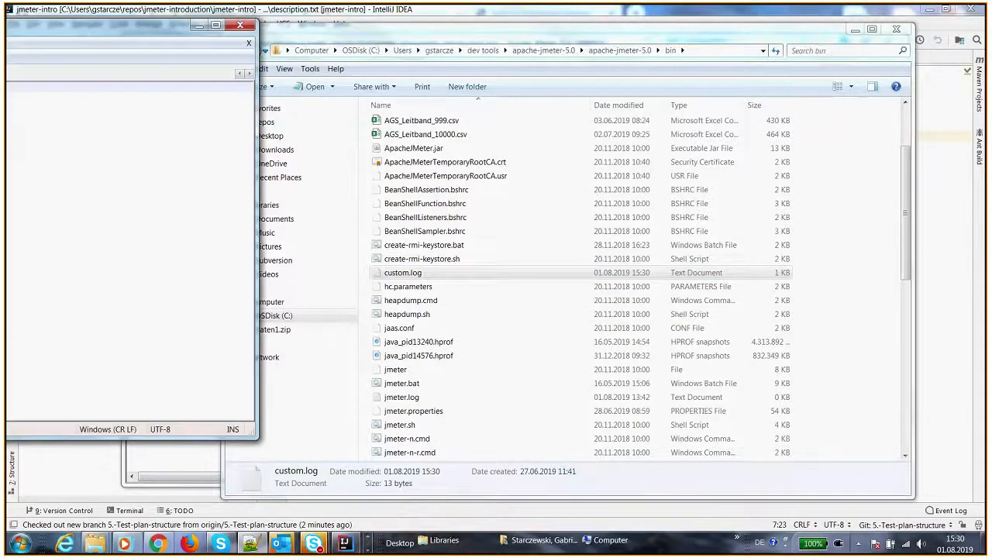
pyautogui.hotkey('shift', 'Left')
pyautogui.hotkey('shift', 'Left')
pyautogui.hotkey('shift', 'Left')
pyautogui.hotkey('shift', 'Left')
pyautogui.hotkey('shift', 'Left')
pyautogui.hotkey('shift', 'Left')
pyautogui.hotkey('shift', 'Left')
pyautogui.hotkey('shift', 'Left')
pyautogui.hotkey('shift', 'Left')
pyautogui.hotkey('shift', 'Left')
pyautogui.hotkey('shift', 'Left')
pyautogui.hotkey('shift', 'Left')
pyautogui.hotkey('shift', 'Left')
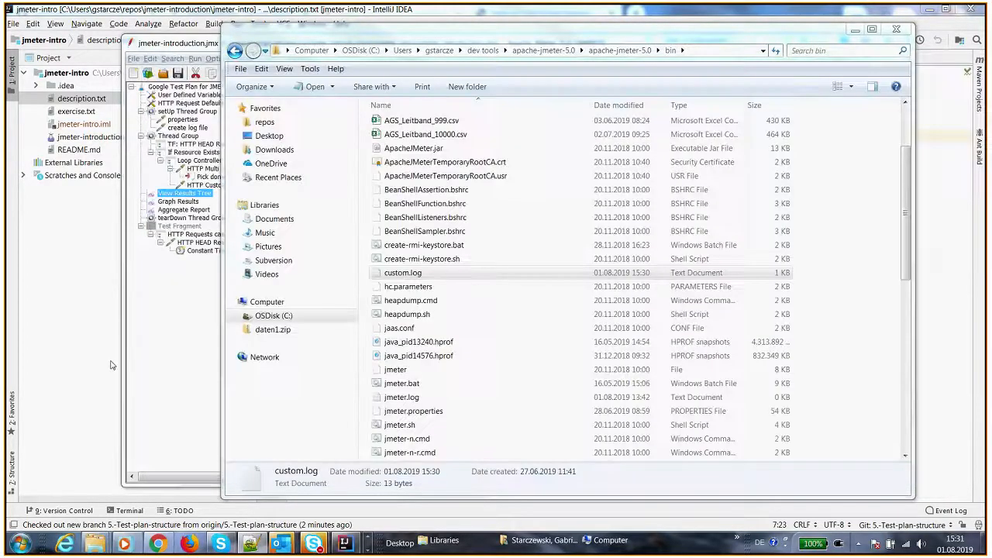
pyautogui.hotkey('alt', 'Tab')
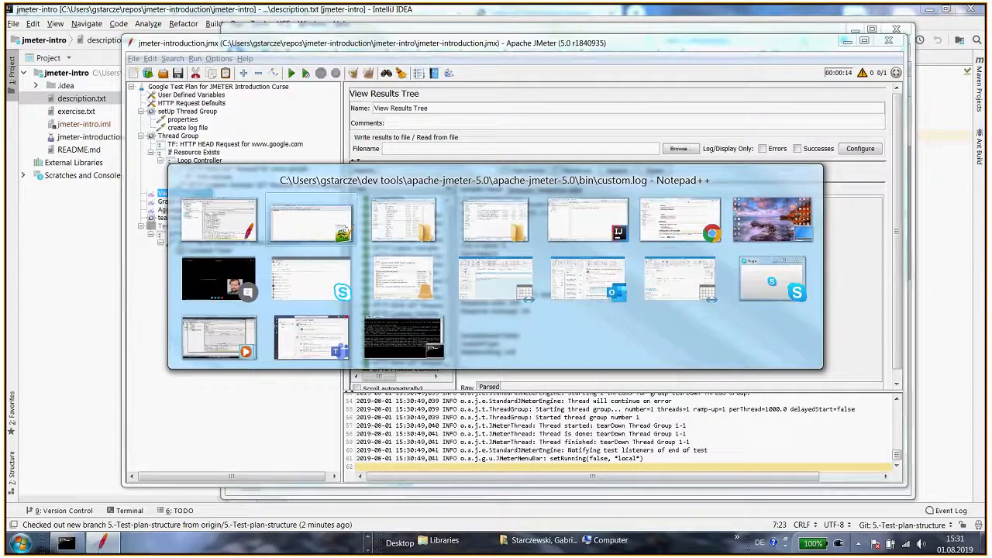
pyautogui.hotkey('alt', 'Tab')
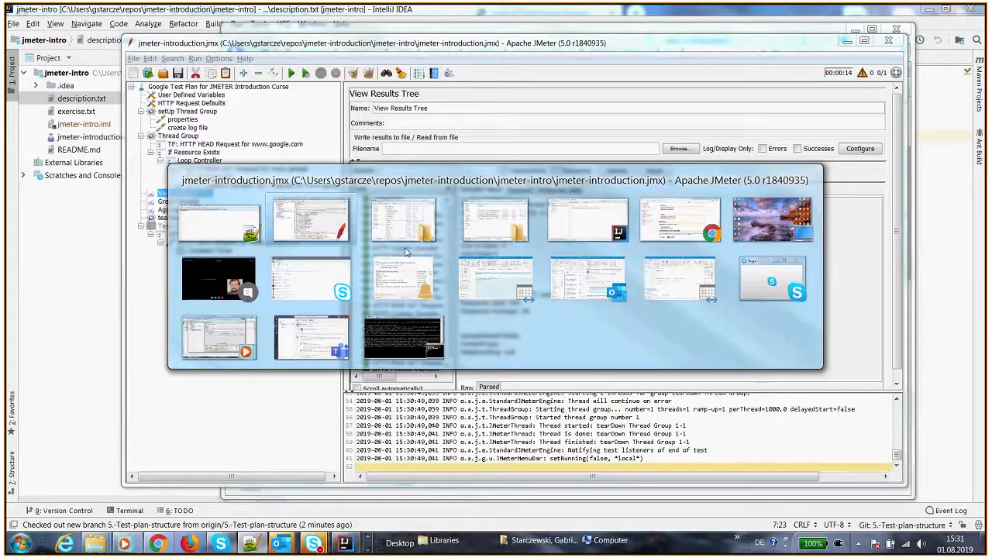
pyautogui.click(184, 209)
pyautogui.hotkey('alt', 'Tab')
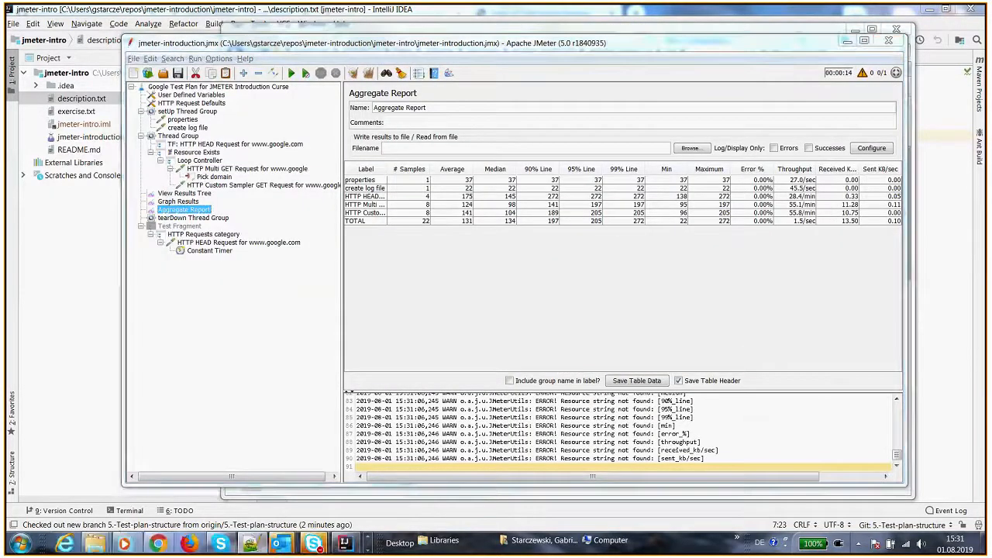
pyautogui.hotkey('alt', 'Tab')
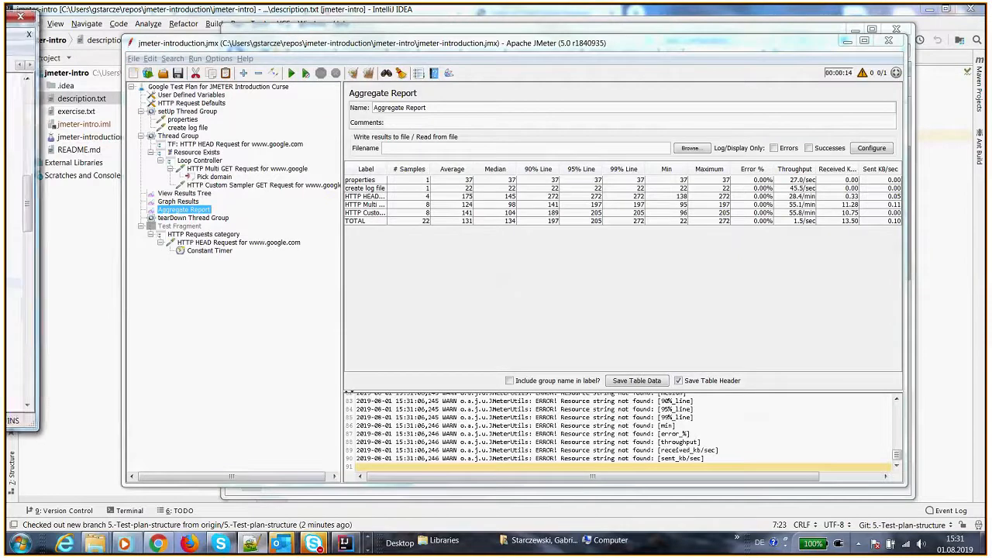
pyautogui.scroll(-4, 15, 233)
pyautogui.scroll(-3, 16, 233)
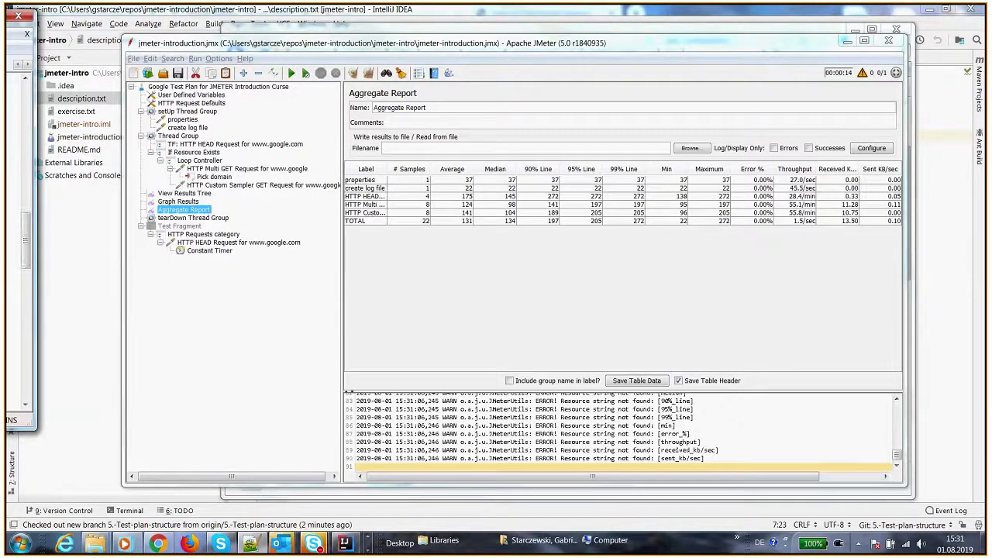
pyautogui.scroll(-1, 16, 233)
# Insert def startRequest = System.currentTimeMillis() as the first line of the HTTP Custom Sampler GET Request script
pyautogui.click(325, 185)
pyautogui.click(408, 253)
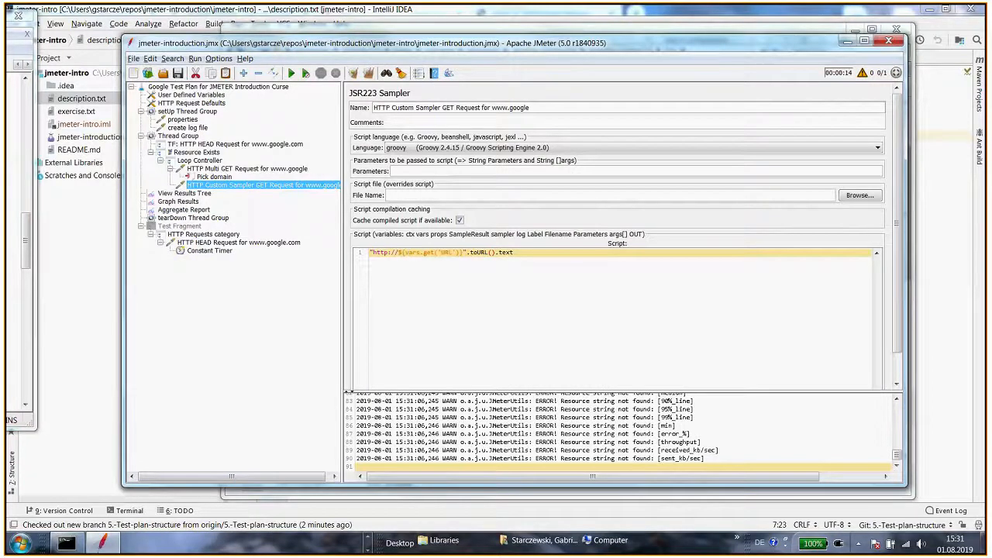
pyautogui.click(15, 283)
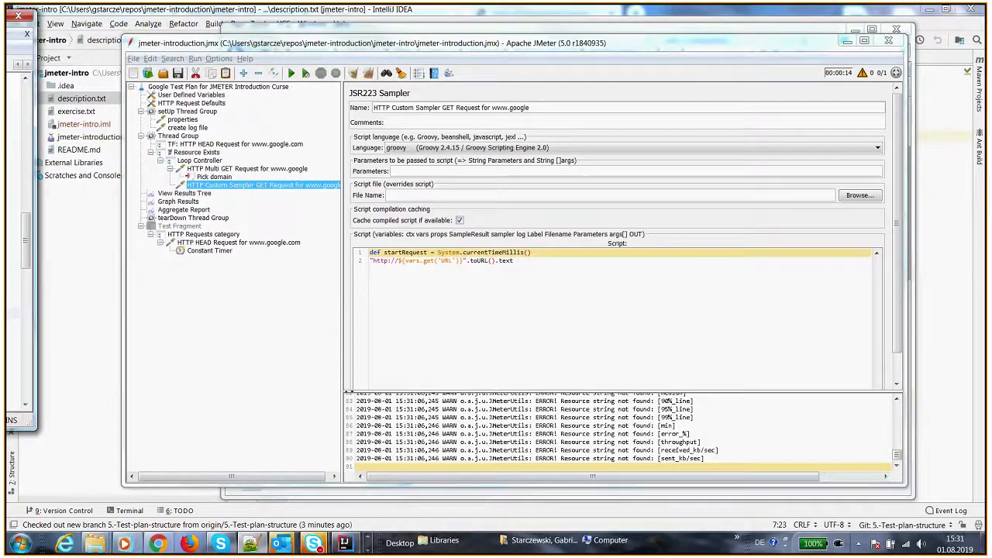
pyautogui.click(544, 264)
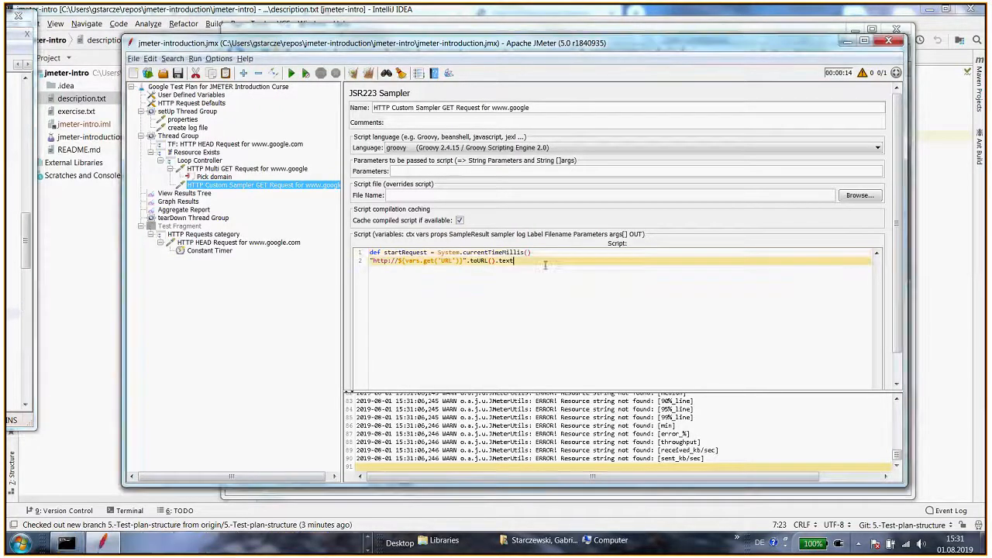
# Paste lines recording endRequest and appending the URL and request duration to the logfile, fix indentation, and save
pyautogui.press('Return')
pyautogui.write('def endRequest = System.currentTimeMillis() new File(props.get("logfile")).append("\\n${URL},${endRequest-startRequest}")')
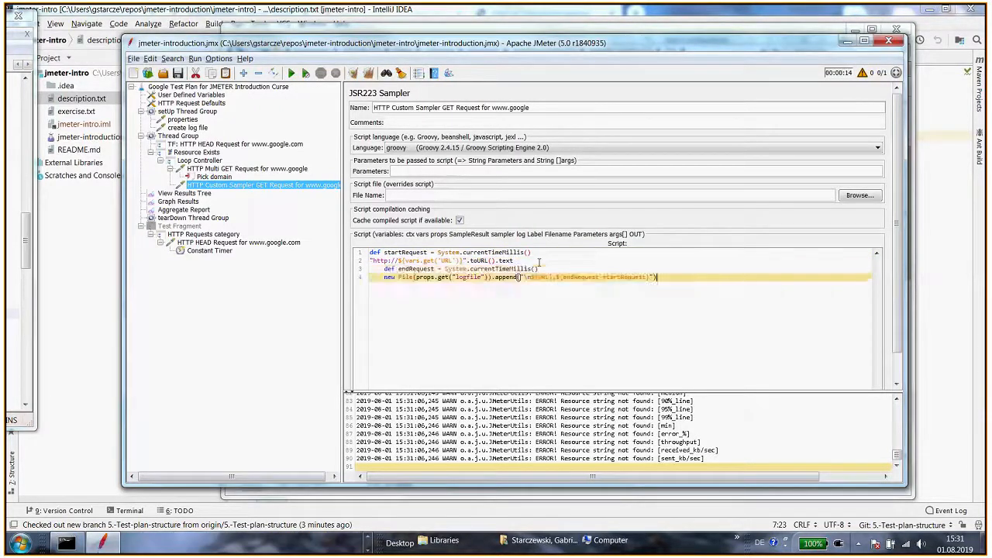
pyautogui.press('Home')
pyautogui.press('BackSpace')
pyautogui.press('Up')
pyautogui.press('Delete')
pyautogui.moveTo(383, 277); pyautogui.dragTo(503, 277)
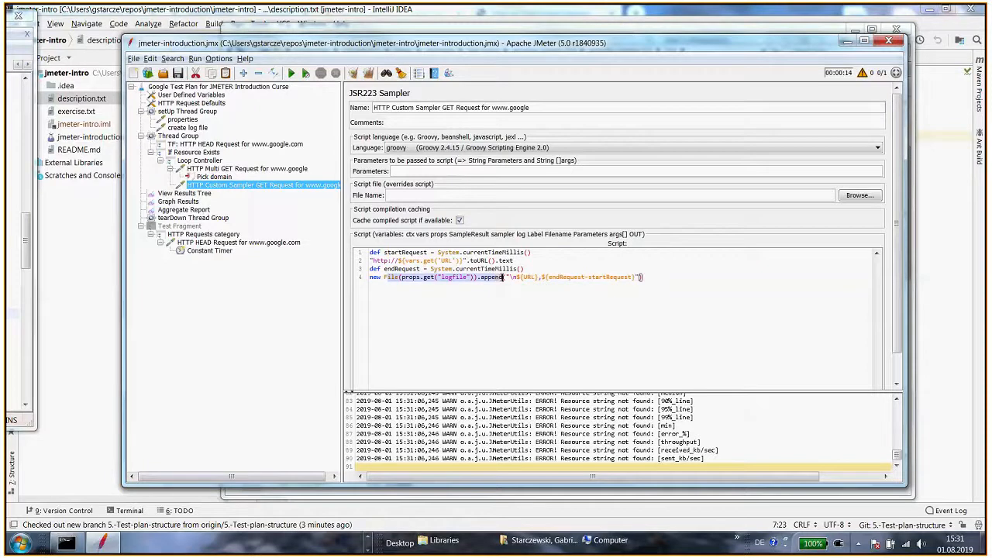
pyautogui.hotkey('ctrl', 's')
pyautogui.click(498, 287)
pyautogui.hotkey('ctrl', 's')
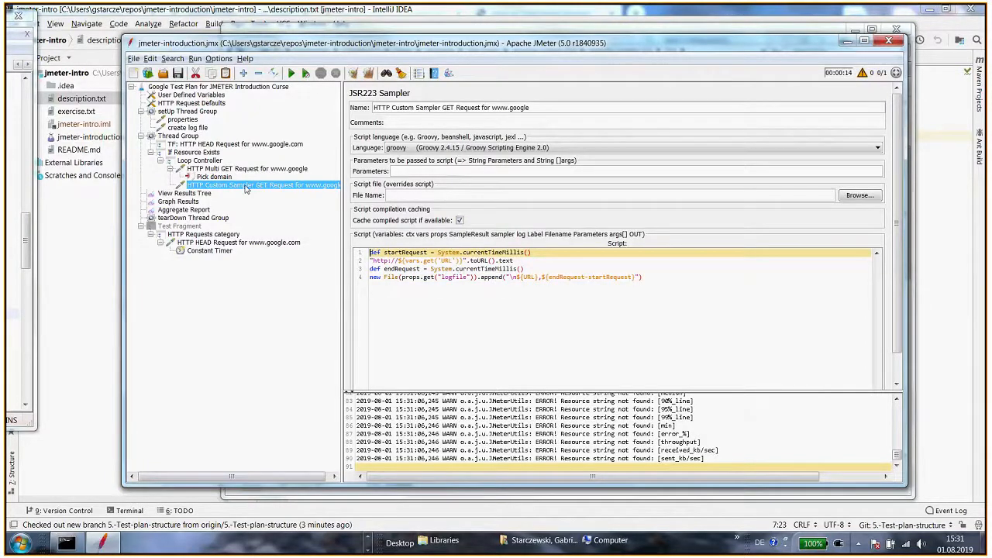
# Run the test plan and open View Results Tree
pyautogui.hotkey('ctrl', 'r')
pyautogui.click(188, 193)
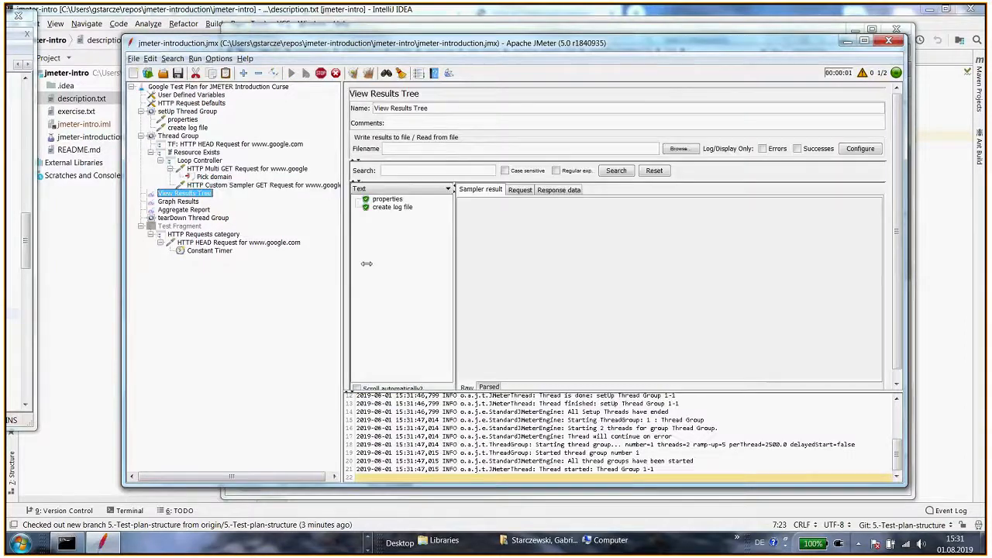
pyautogui.moveTo(456, 287); pyautogui.dragTo(488, 284)
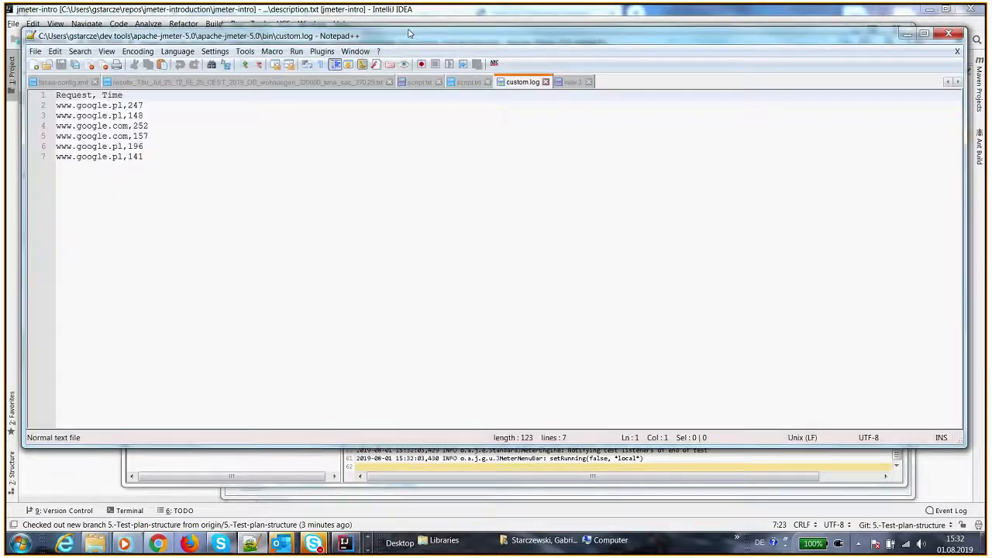
# Inspect the request and time entries written to custom.log in Notepad++
pyautogui.moveTo(410, 33); pyautogui.dragTo(569, 48)
pyautogui.click(454, 226)
pyautogui.moveTo(346, 53); pyautogui.dragTo(549, 53)
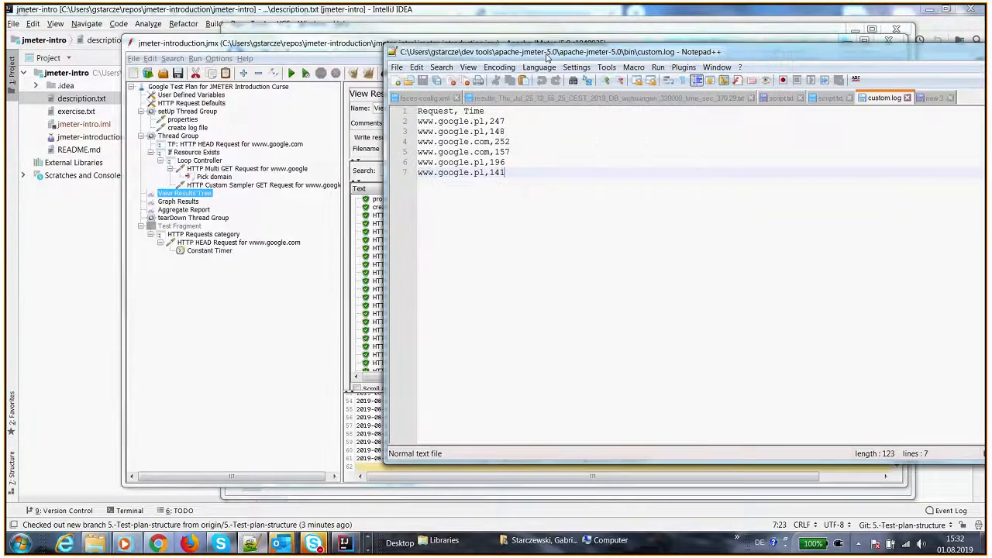
pyautogui.doubleClick(436, 113)
pyautogui.moveTo(418, 121); pyautogui.dragTo(476, 122)
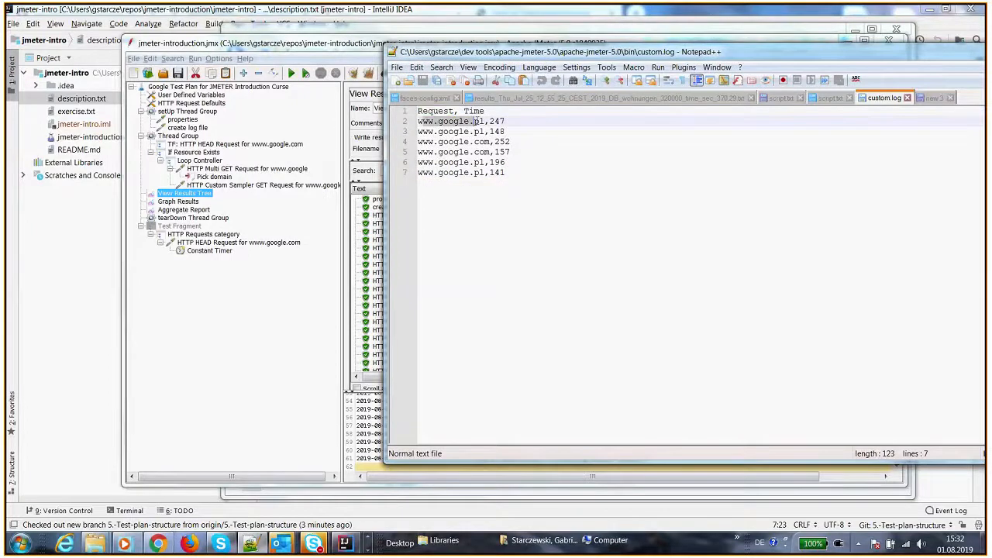
pyautogui.doubleClick(497, 122)
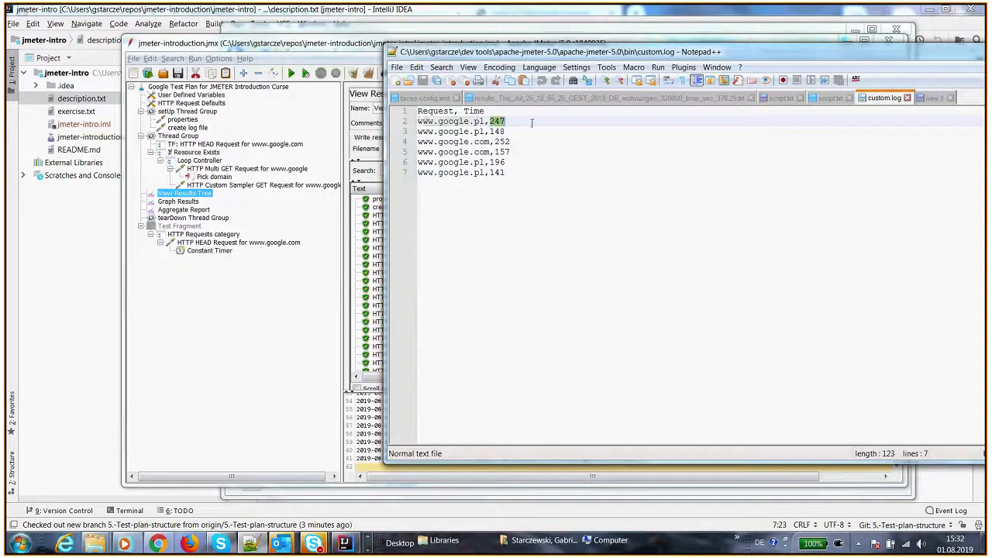
pyautogui.moveTo(624, 53); pyautogui.dragTo(0, 39)
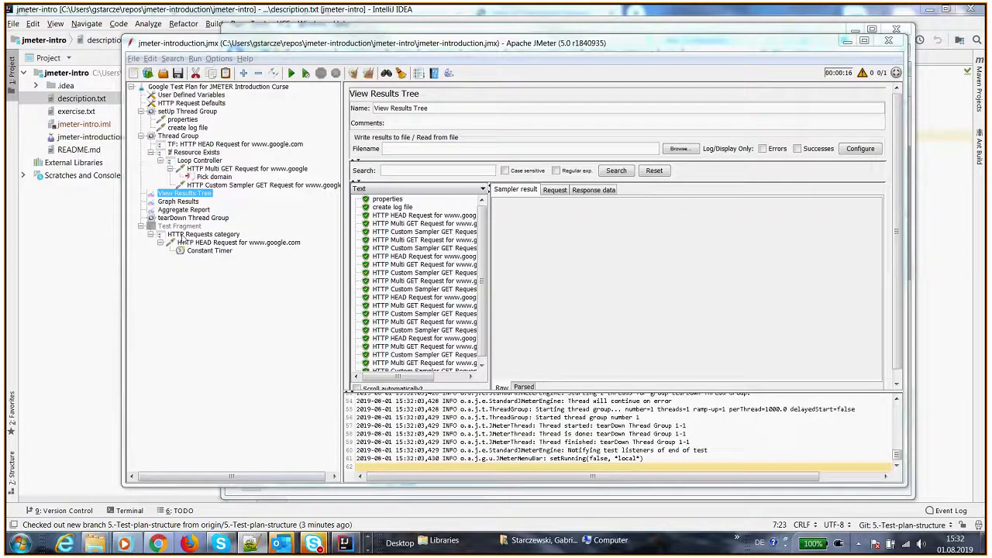
# Add a JSR223 Sampler under the tearDown Thread Group and name it Display log
pyautogui.click(192, 218)
pyautogui.hotkey('alt', 'Tab')
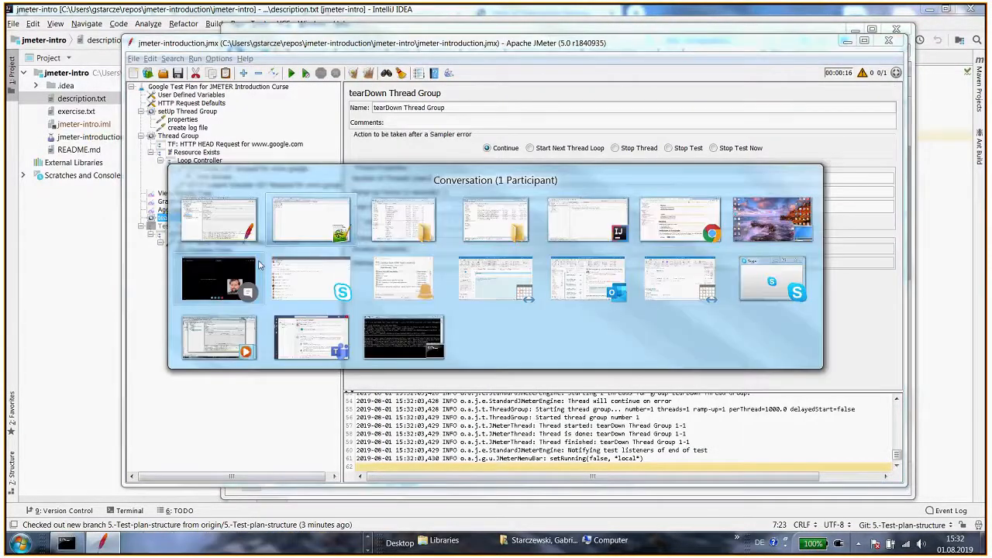
pyautogui.press('Escape')
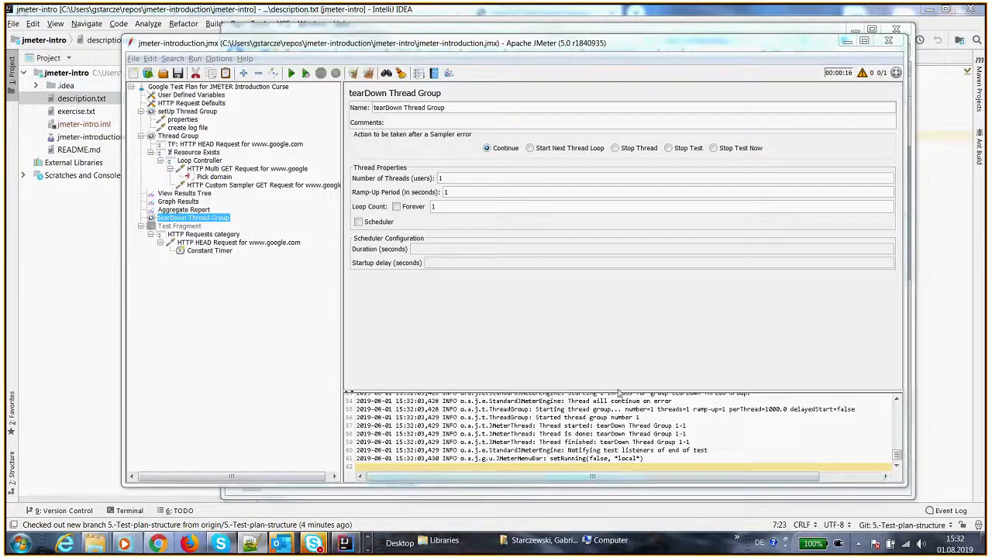
pyautogui.moveTo(618, 394); pyautogui.dragTo(603, 302)
pyautogui.rightClick(217, 220)
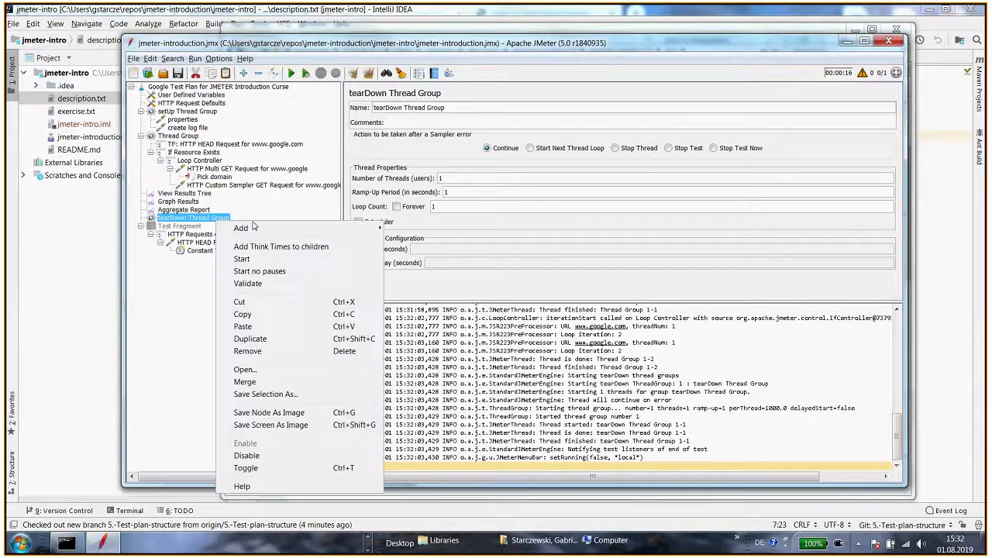
pyautogui.moveTo(279, 231)
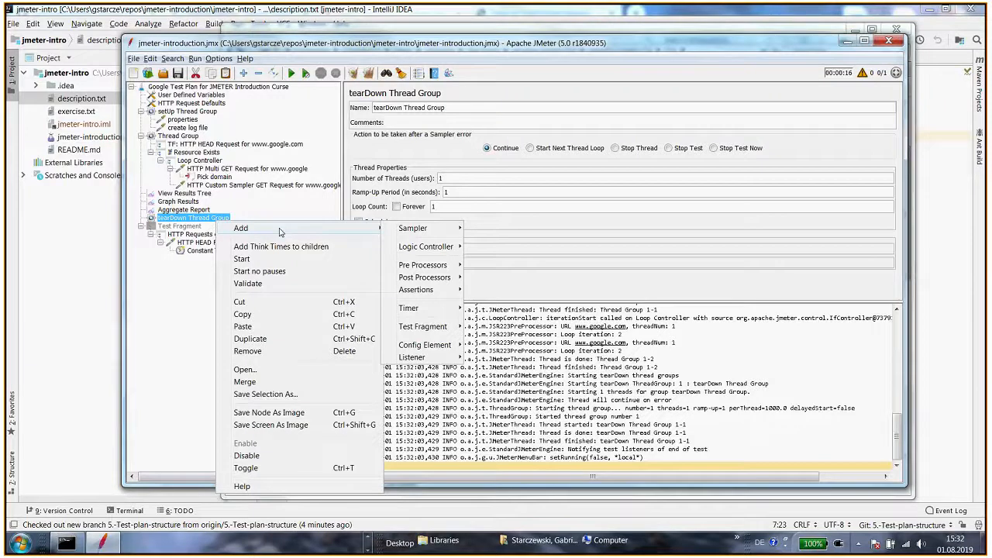
pyautogui.moveTo(425, 229)
pyautogui.click(508, 265)
pyautogui.moveTo(431, 109); pyautogui.dragTo(337, 110)
pyautogui.write('Display log')
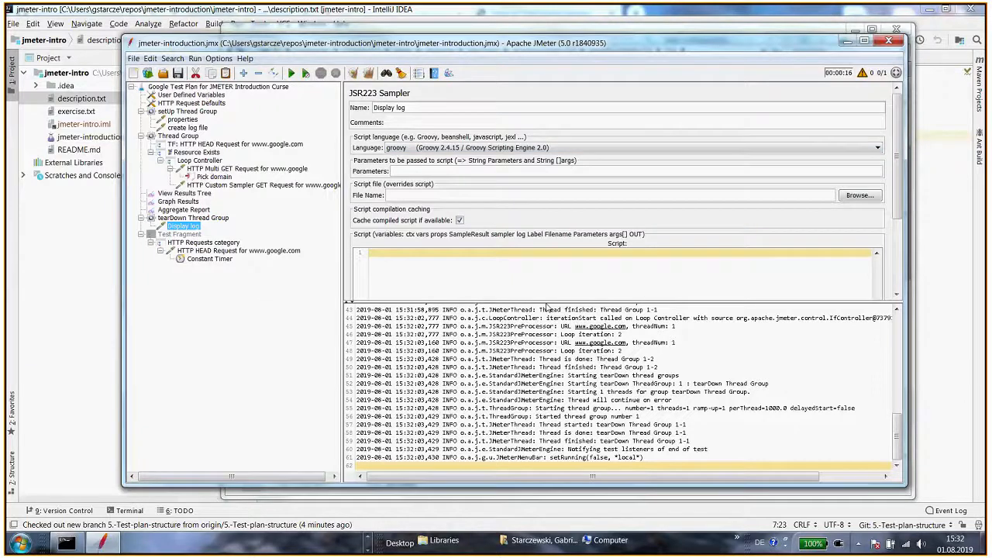
# Paste a script into Display log that reads the logfile's lines and logs them with log.info, fixing indentation
pyautogui.moveTo(547, 303); pyautogui.dragTo(547, 346)
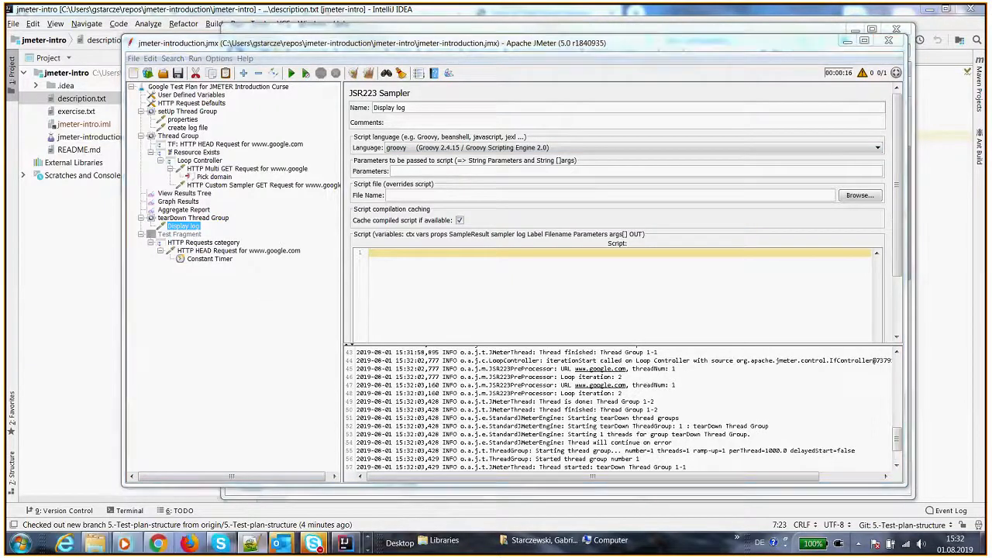
pyautogui.click(388, 303)
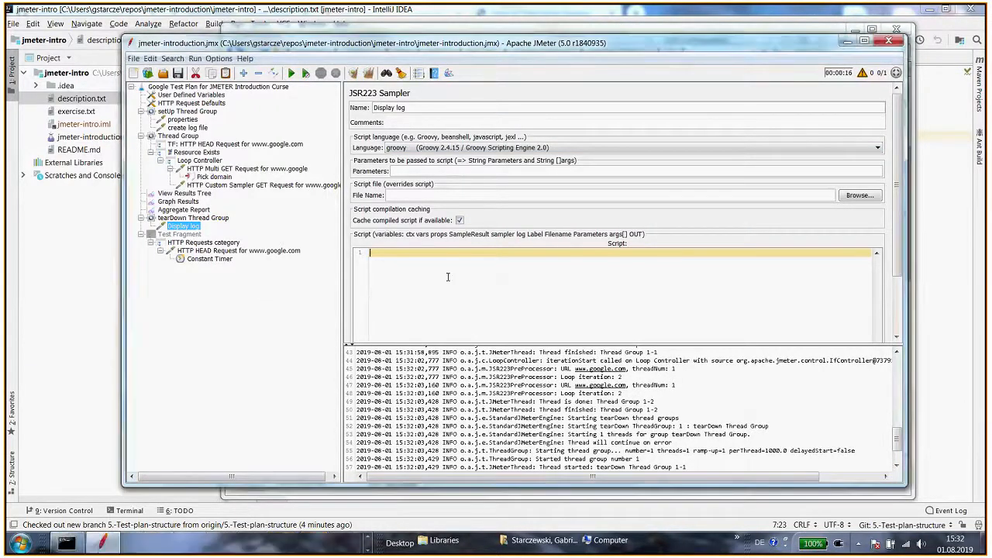
pyautogui.write('def logfile = new File(props.get("logfile"))  def results = logfile.readLines()  log.info("${results}")')
pyautogui.hotkey('ctrl', 'a')
pyautogui.hotkey('shift', 'Tab')
pyautogui.click(482, 308)
pyautogui.hotkey('ctrl', 'Home')
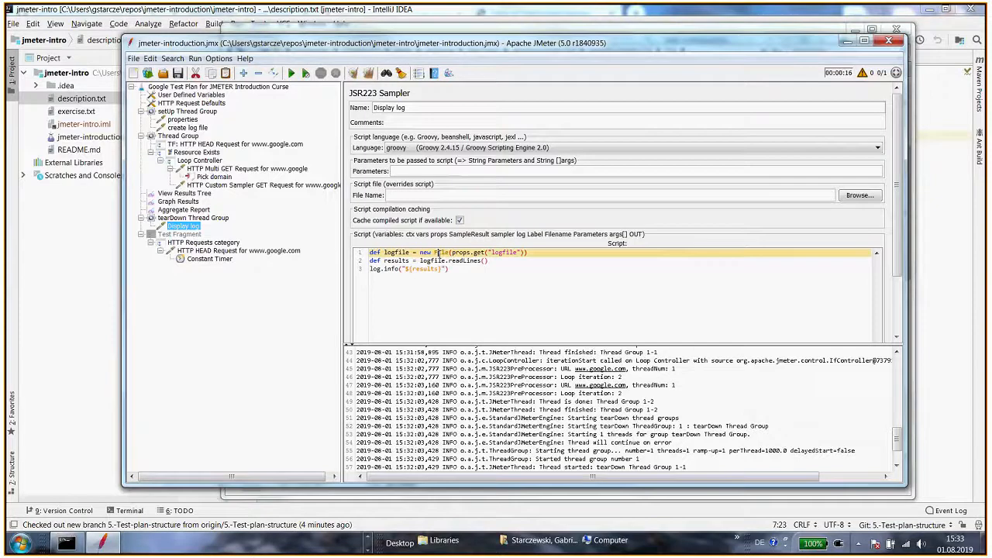
pyautogui.doubleClick(468, 261)
pyautogui.click(421, 269)
pyautogui.hotkey('ctrl', 'Home')
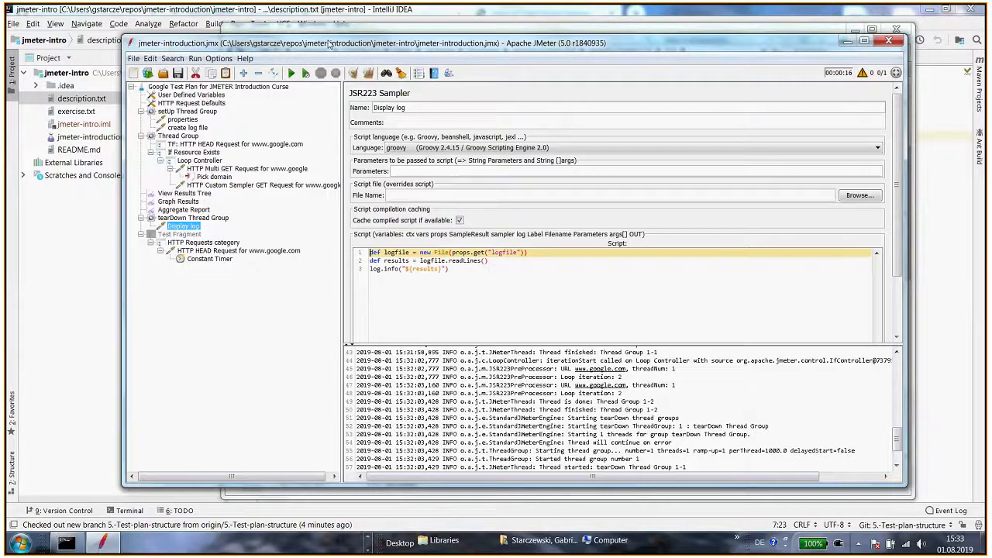
pyautogui.moveTo(330, 44); pyautogui.dragTo(292, 28)
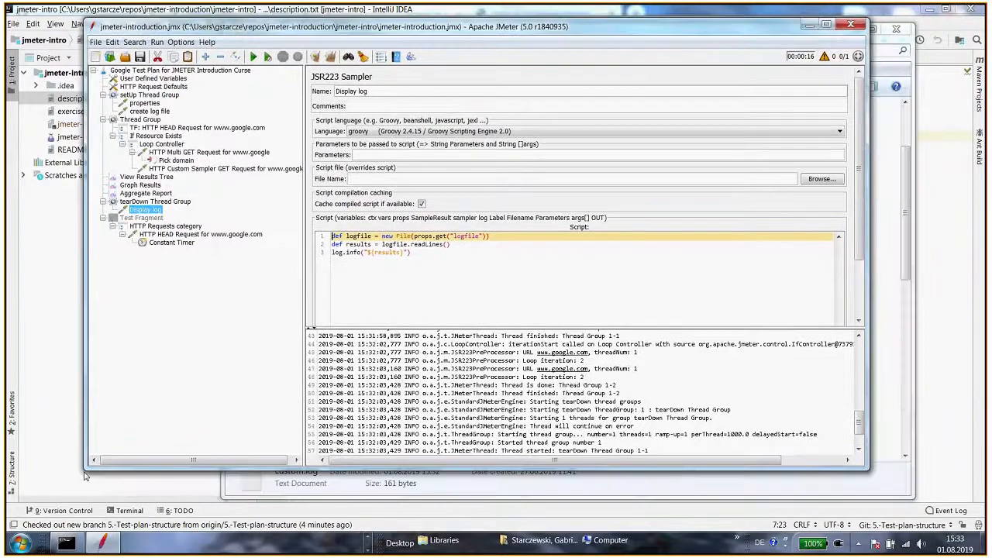
pyautogui.moveTo(85, 476); pyautogui.dragTo(61, 488)
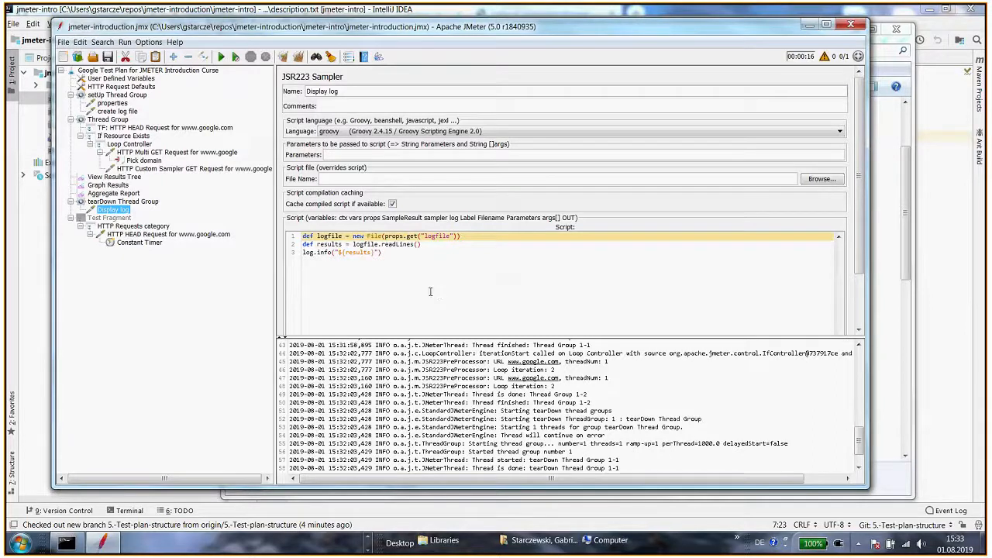
# Clear the previous results, run the test plan and open View Results Tree
pyautogui.hotkey('ctrl', 'e')
pyautogui.hotkey('ctrl', 'r')
pyautogui.click(119, 177)
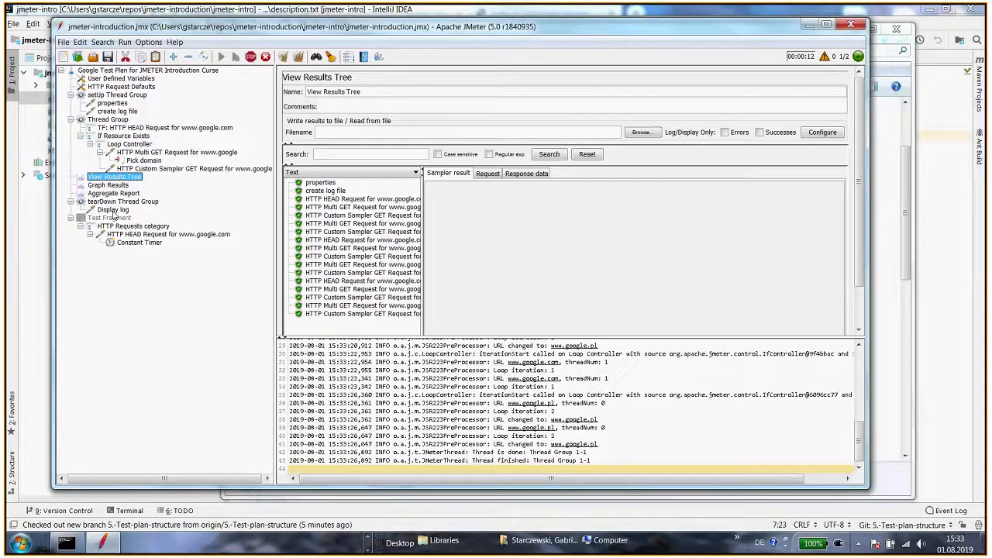
# Inspect the request script of the Display log sample in the results tree
pyautogui.moveTo(482, 337); pyautogui.dragTo(482, 412)
pyautogui.click(324, 362)
pyautogui.click(487, 174)
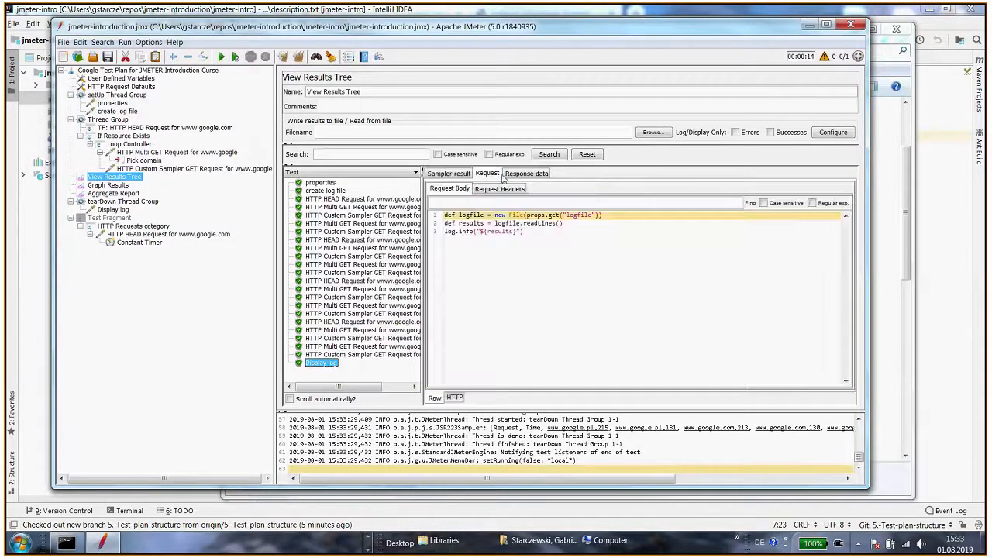
# Examine the custom.log lines written by Display log in the log panel
pyautogui.hotkey('alt', 'Tab')
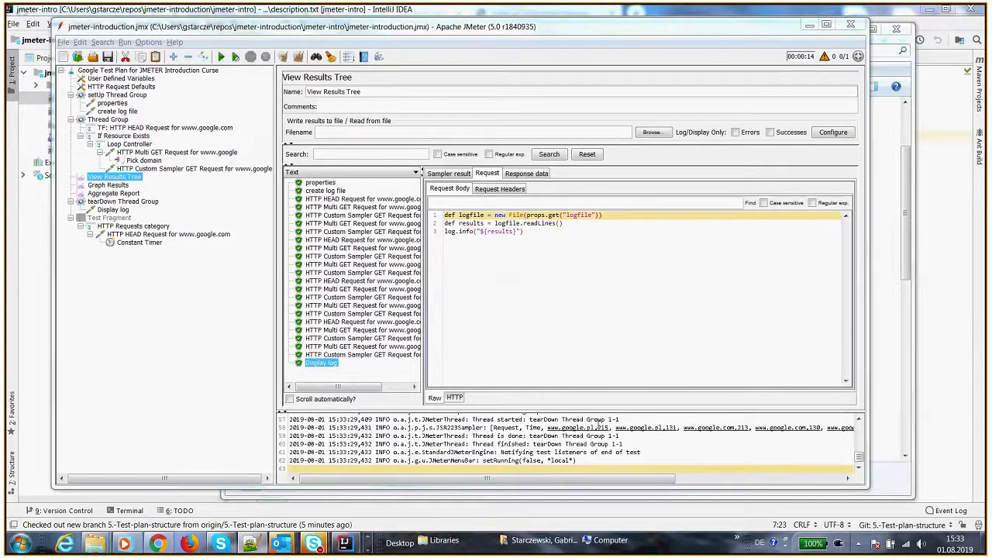
pyautogui.moveTo(603, 409); pyautogui.dragTo(603, 276)
pyautogui.moveTo(591, 478); pyautogui.dragTo(684, 486)
pyautogui.moveTo(288, 426); pyautogui.dragTo(624, 426)
pyautogui.click(577, 421)
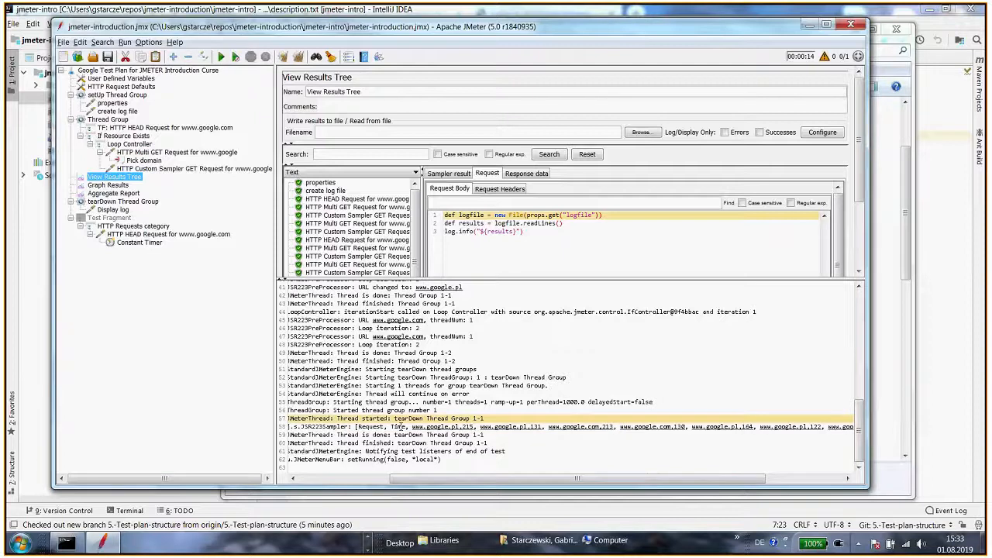
pyautogui.moveTo(410, 426); pyautogui.dragTo(754, 426)
pyautogui.moveTo(747, 482); pyautogui.dragTo(628, 482)
pyautogui.moveTo(558, 277); pyautogui.dragTo(558, 363)
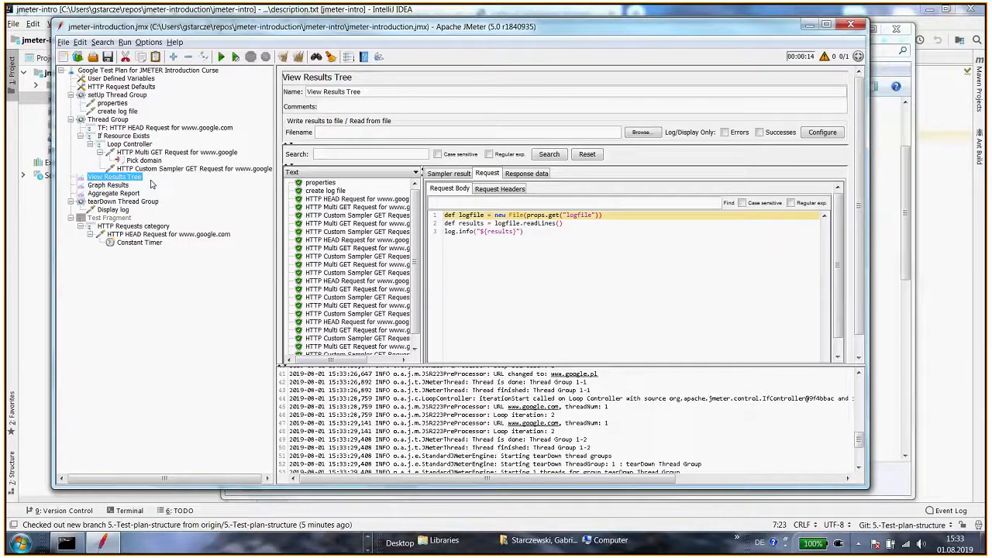
# Review the settings of the setUp, tearDown and main Thread Groups
pyautogui.click(138, 96)
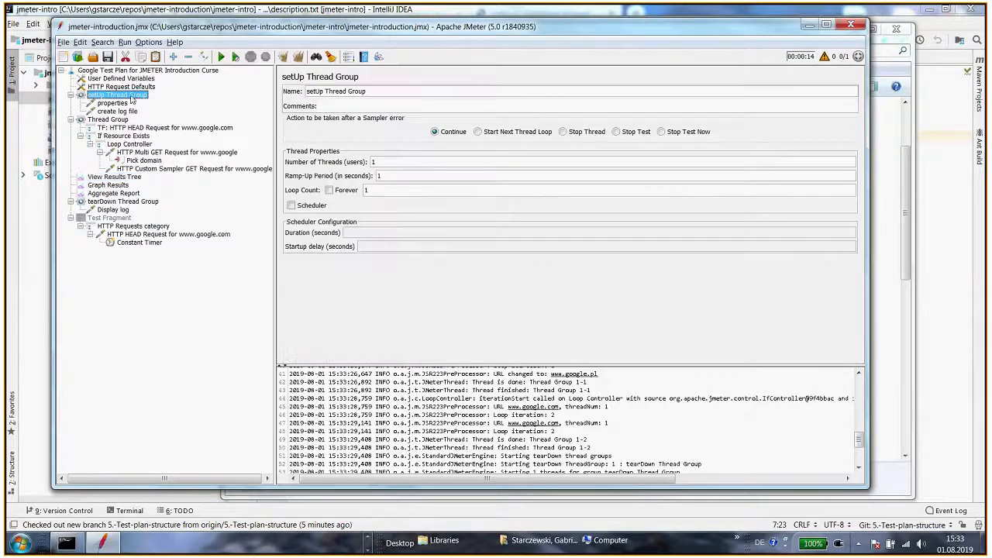
pyautogui.click(118, 201)
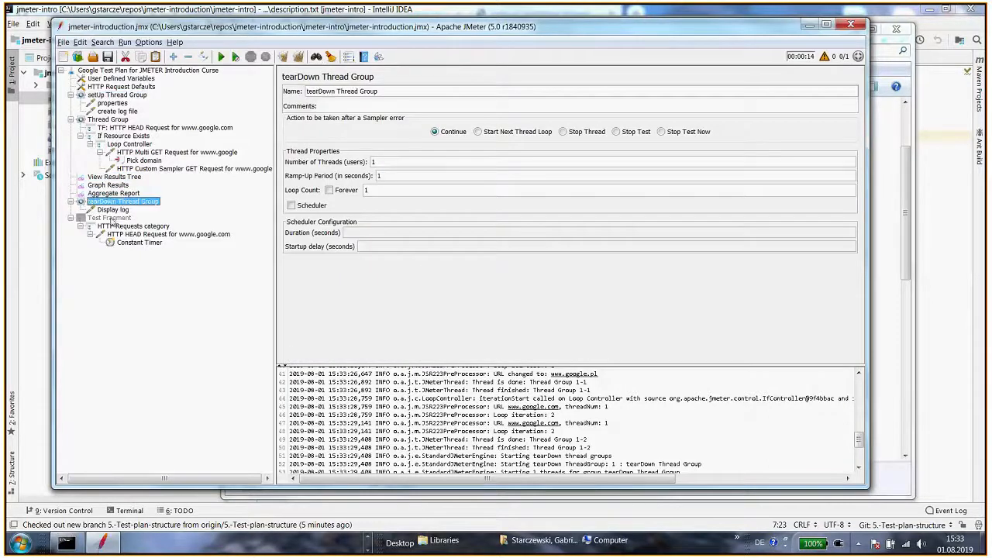
pyautogui.click(115, 121)
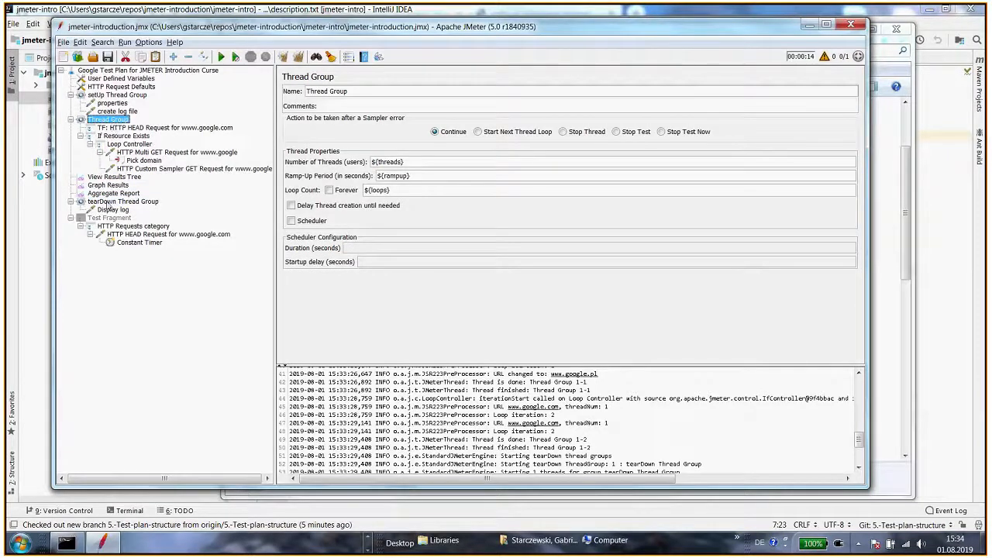
# Read the exercise in exercise.txt about inserting an aggregate header at the end of custom.log
pyautogui.click(119, 212)
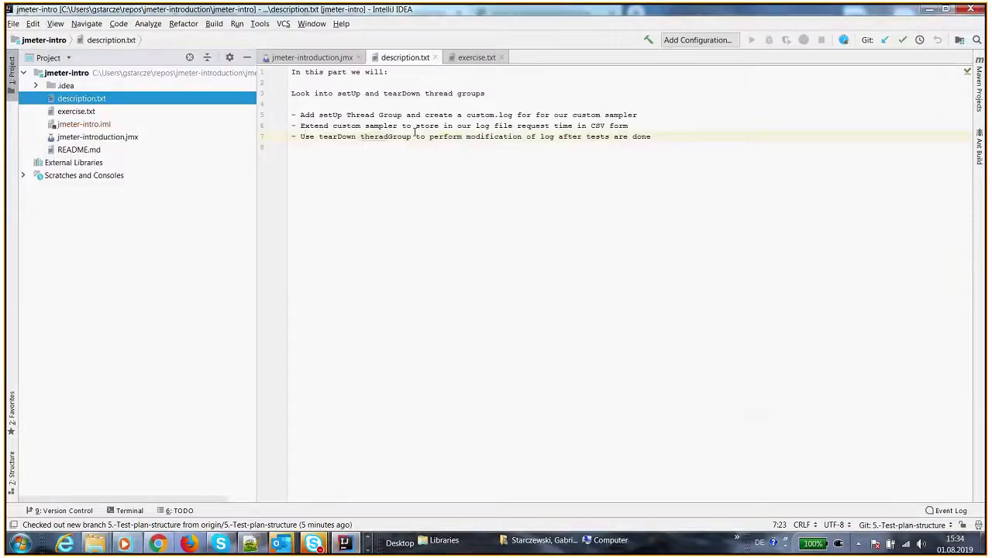
pyautogui.click(476, 58)
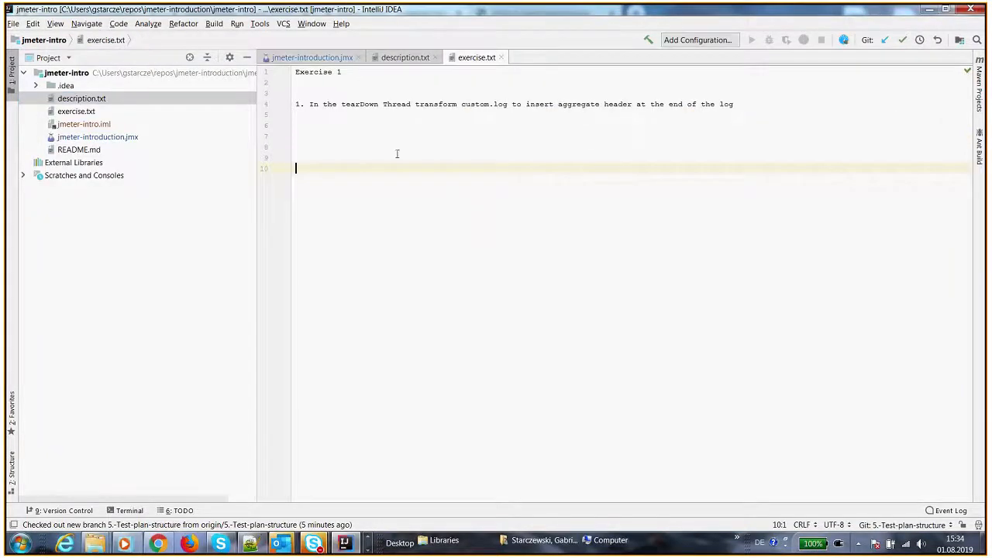
pyautogui.moveTo(463, 104); pyautogui.dragTo(527, 104)
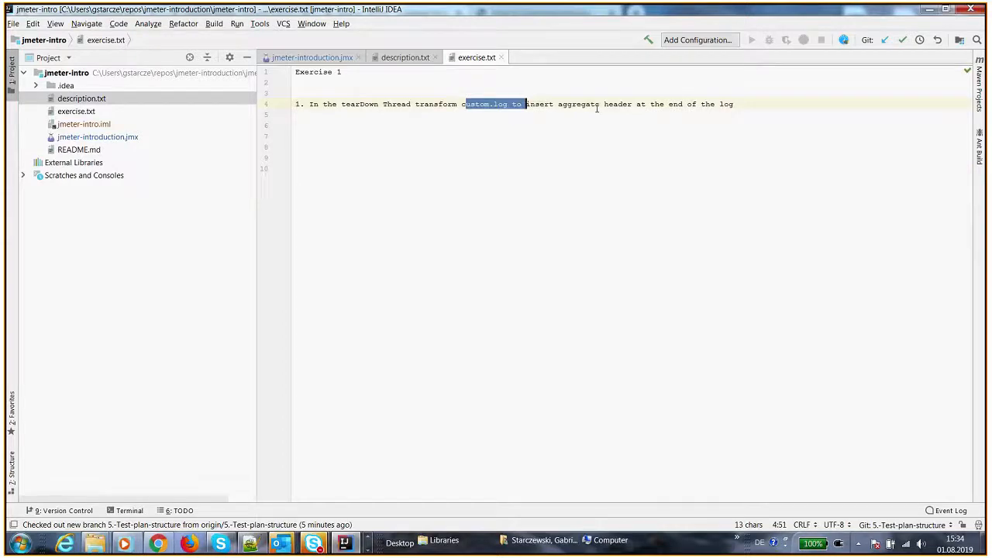
pyautogui.moveTo(630, 104); pyautogui.dragTo(653, 104)
pyautogui.moveTo(735, 103); pyautogui.dragTo(535, 104)
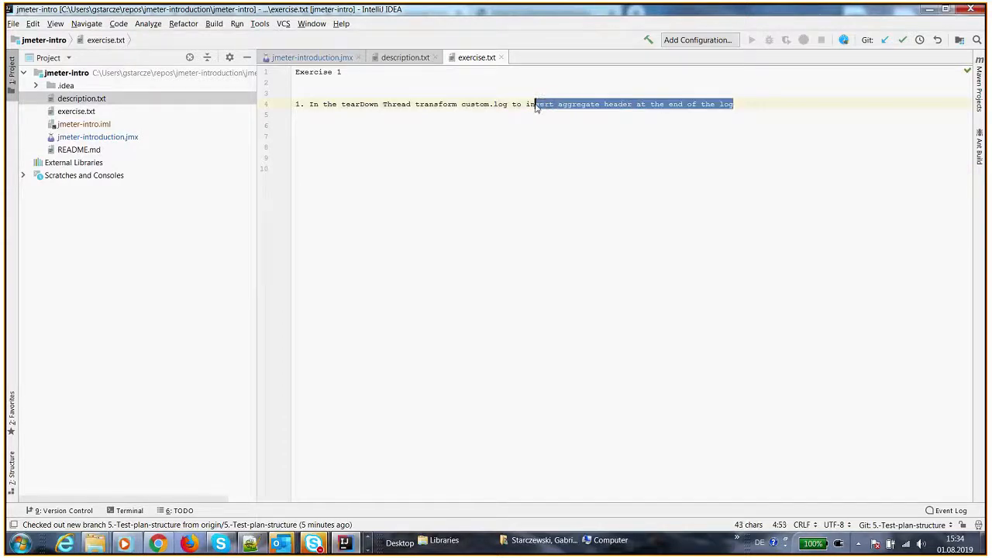
# Inspect the request and time entries of custom.log in Notepad++
pyautogui.hotkey('alt', 'Tab')
pyautogui.hotkey('alt', 'Tab')
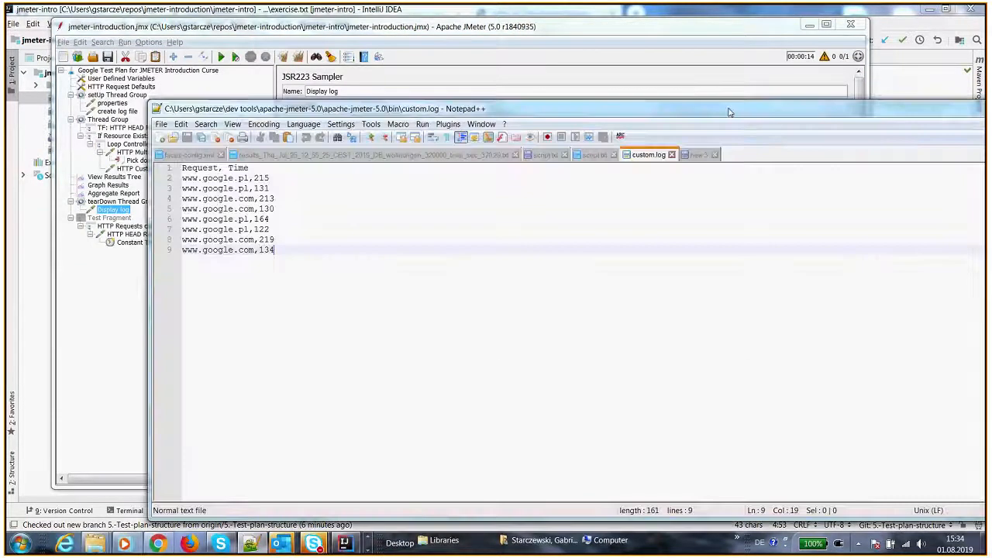
pyautogui.moveTo(729, 113); pyautogui.dragTo(729, 102)
pyautogui.doubleClick(233, 242)
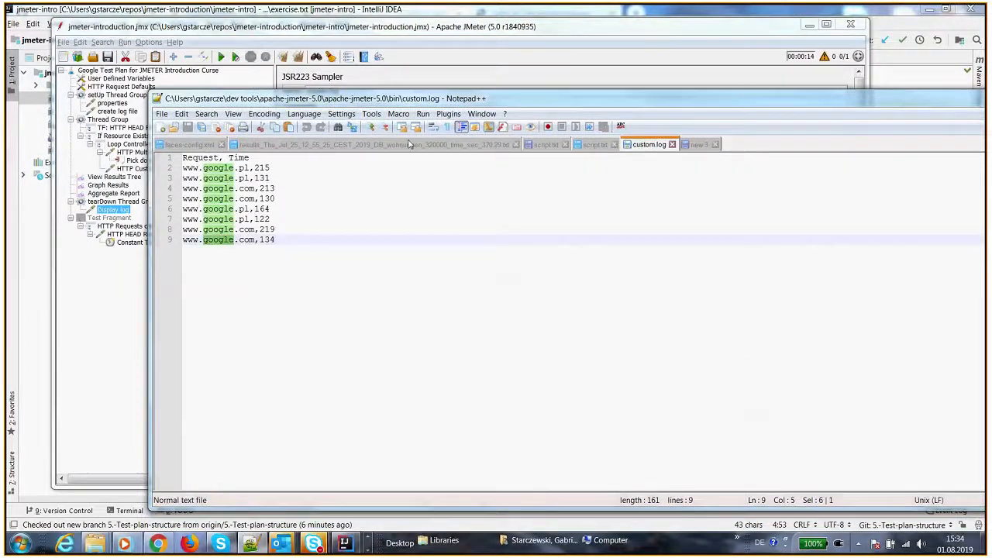
pyautogui.moveTo(497, 104); pyautogui.dragTo(0, 100)
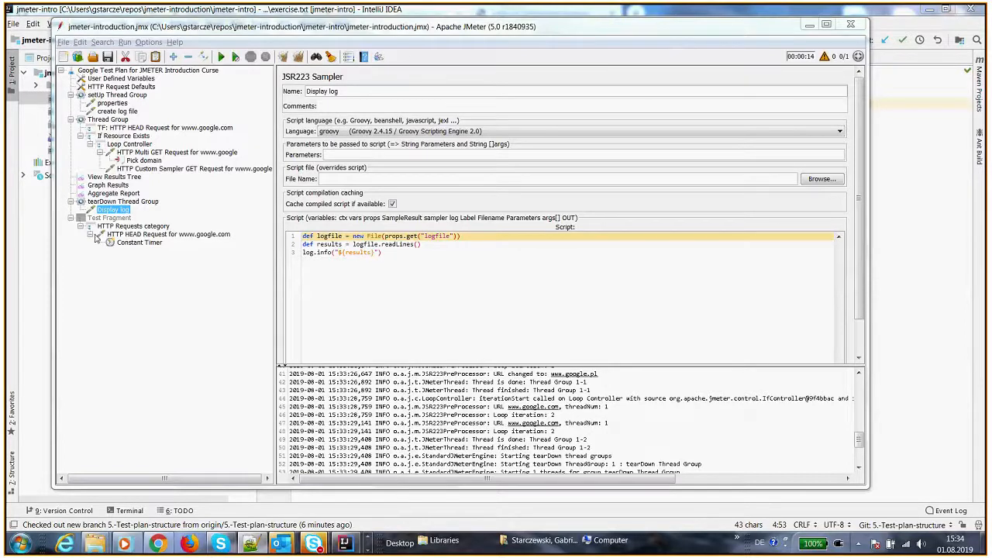
# Replace the Display log script with a pasted script that sums request times and appends a Total line to the logfile
pyautogui.click(391, 254)
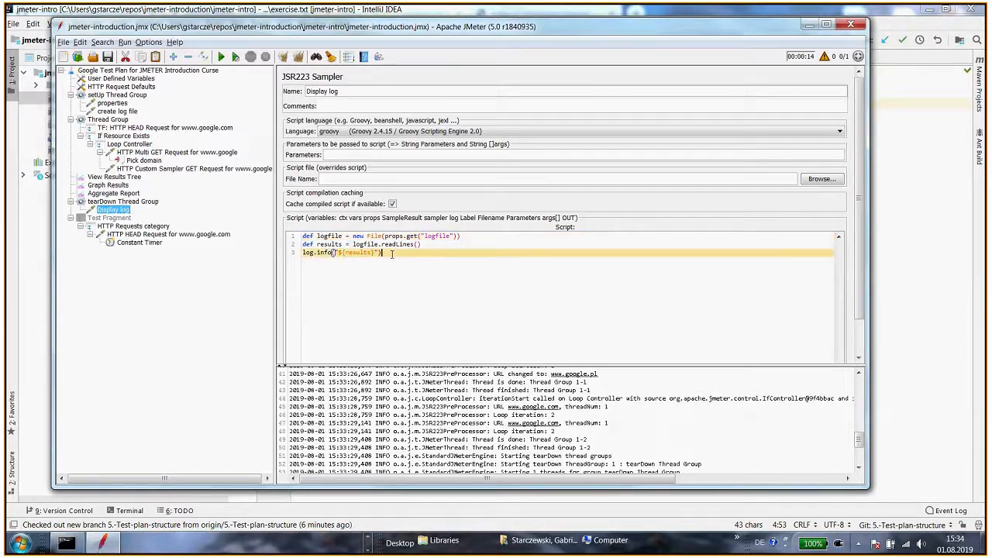
pyautogui.moveTo(379, 253); pyautogui.dragTo(296, 233)
pyautogui.write('//do some log transformation here //insert total request time at the end def logfile = new File(props.get("logfile")) def results = logfile.readLines().findAll{     line -> !line.contains("Request") }.sum{     line -> line.split(",")[1] as int //request time, "as" to be treated as numbers not Strings } log.info "Results: $results" logfile.append("\\nTotal: ${results} ms")')
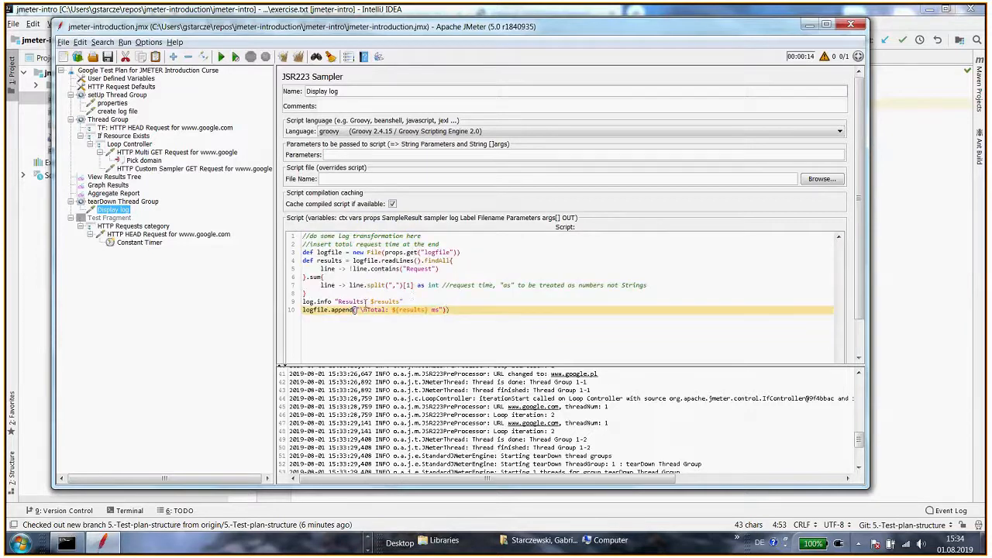
# Try to change the braces of the sum block into parentheses in the Display log script
pyautogui.click(357, 269)
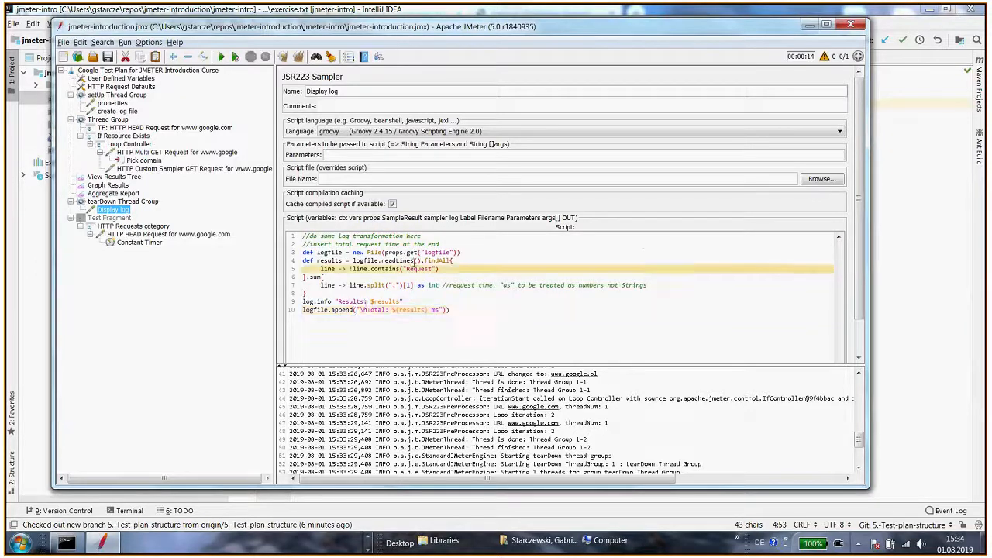
pyautogui.doubleClick(436, 261)
pyautogui.moveTo(356, 269); pyautogui.dragTo(440, 269)
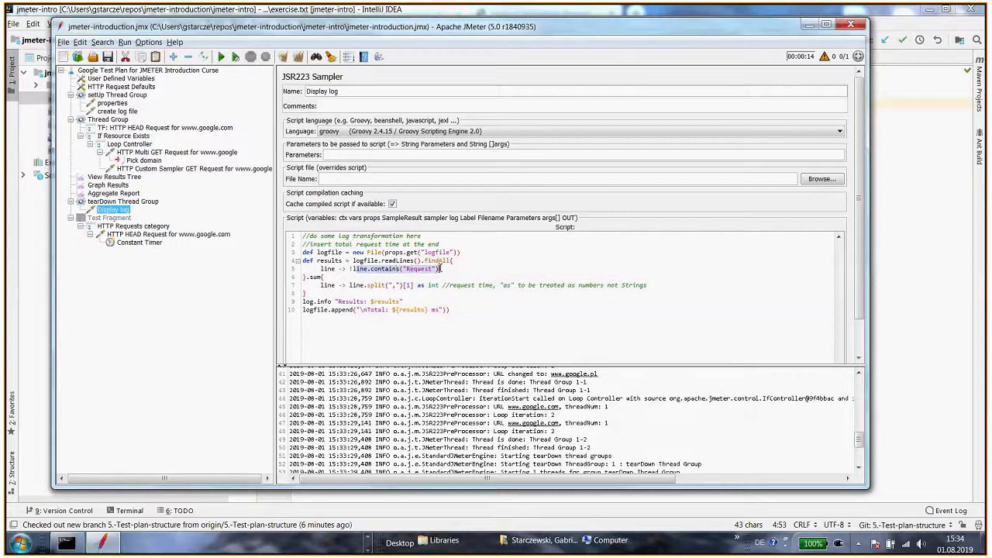
pyautogui.click(331, 277)
pyautogui.press('BackSpace')
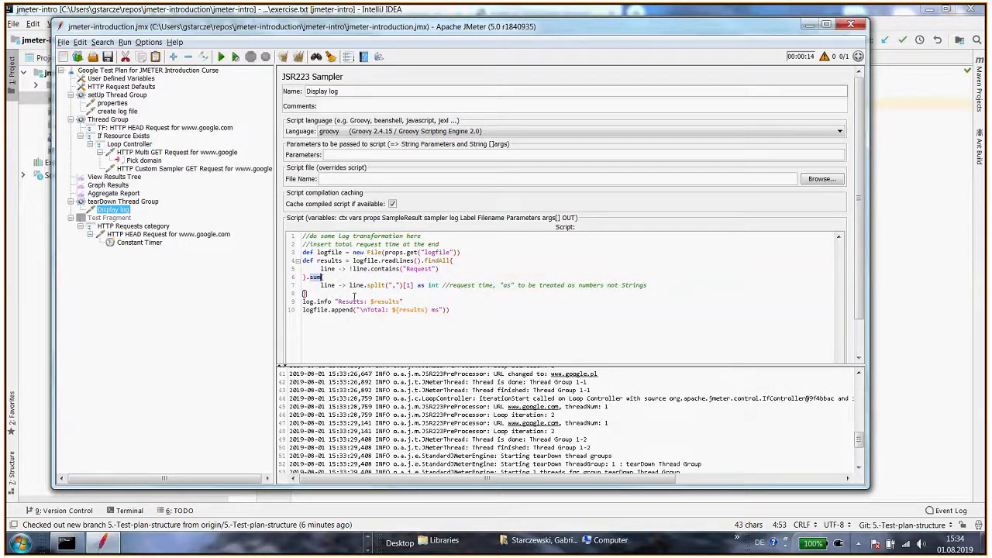
pyautogui.write('(')
pyautogui.moveTo(413, 286); pyautogui.dragTo(400, 285)
# Compare the pasted script with its source in script.txt and the values in custom.log
pyautogui.hotkey('alt', 'Tab')
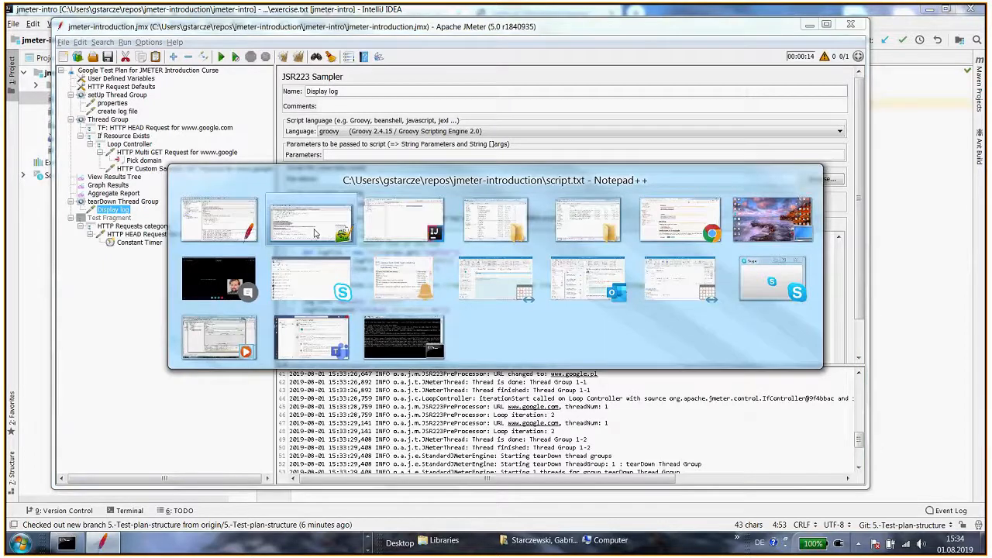
pyautogui.click(314, 233)
pyautogui.moveTo(606, 89); pyautogui.dragTo(681, 84)
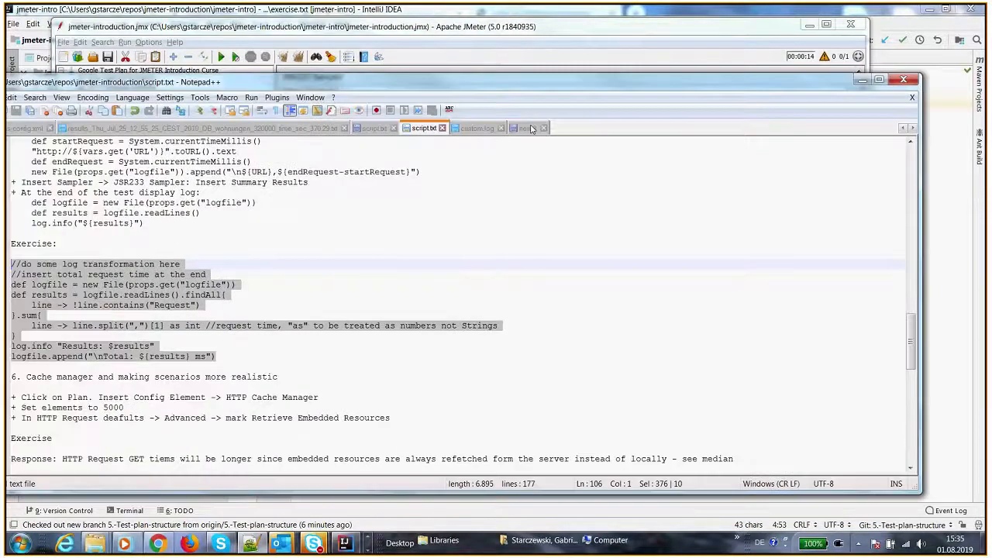
pyautogui.click(532, 129)
pyautogui.click(282, 244)
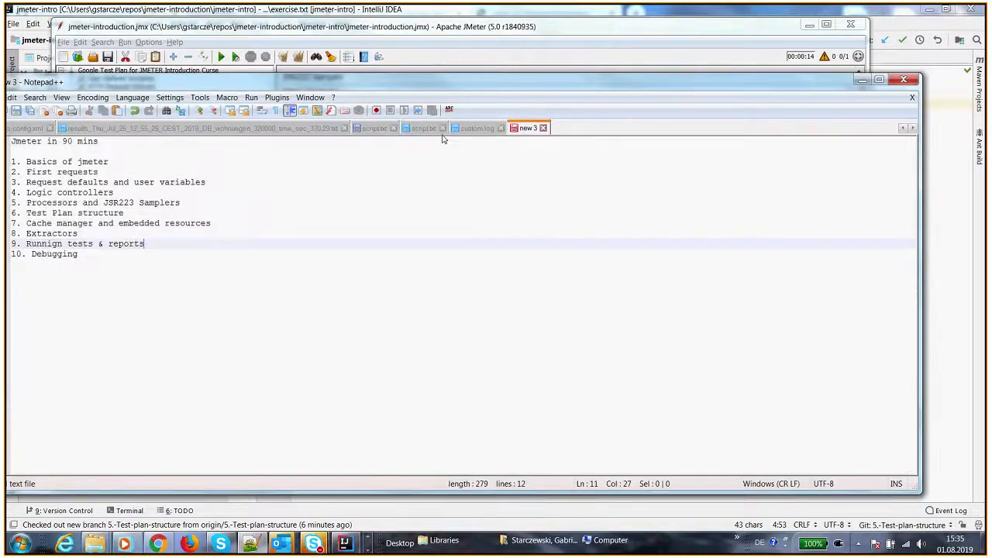
pyautogui.click(476, 128)
pyautogui.doubleClick(94, 151)
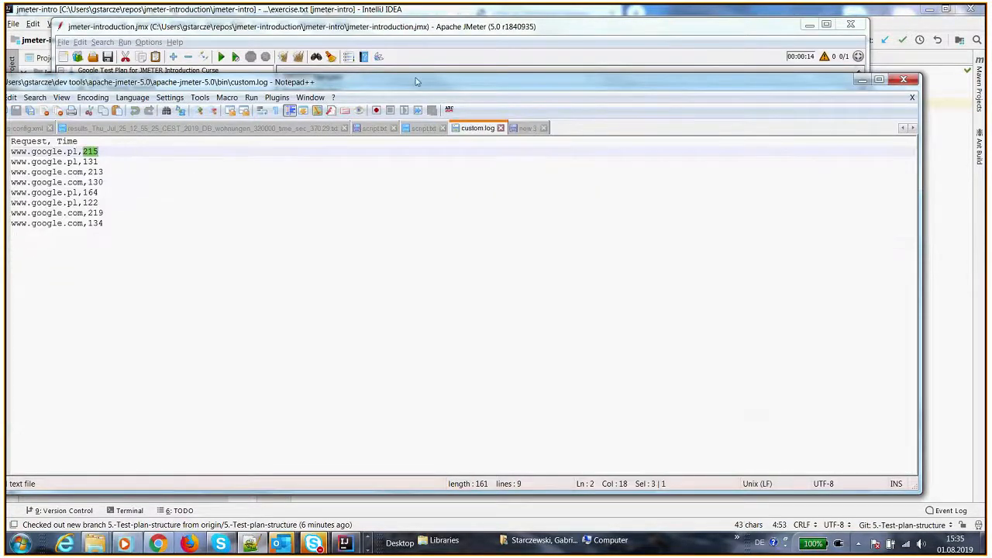
pyautogui.moveTo(417, 81); pyautogui.dragTo(36, 91)
pyautogui.click(387, 295)
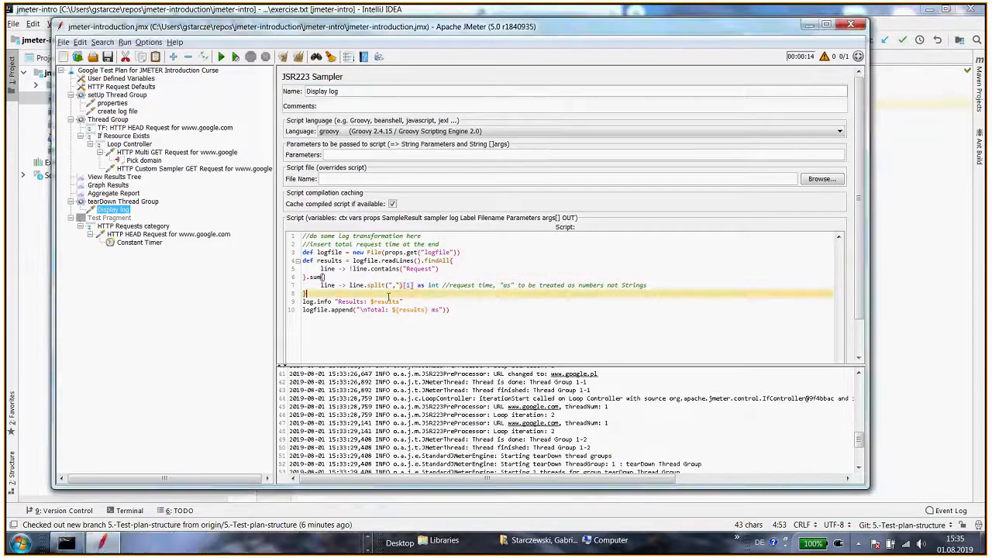
# Run the test plan and maximize the JMeter window
pyautogui.click(221, 57)
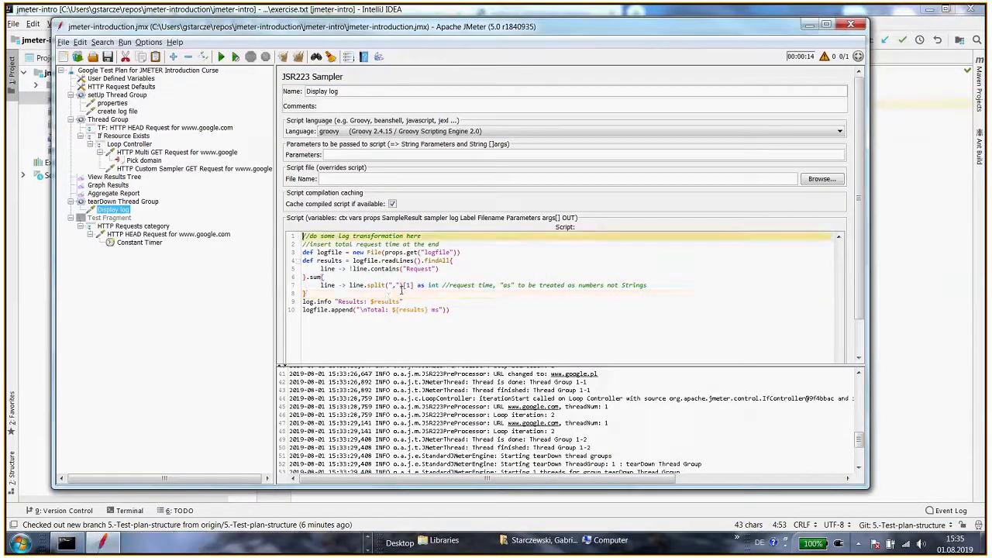
pyautogui.click(826, 25)
pyautogui.click(367, 538)
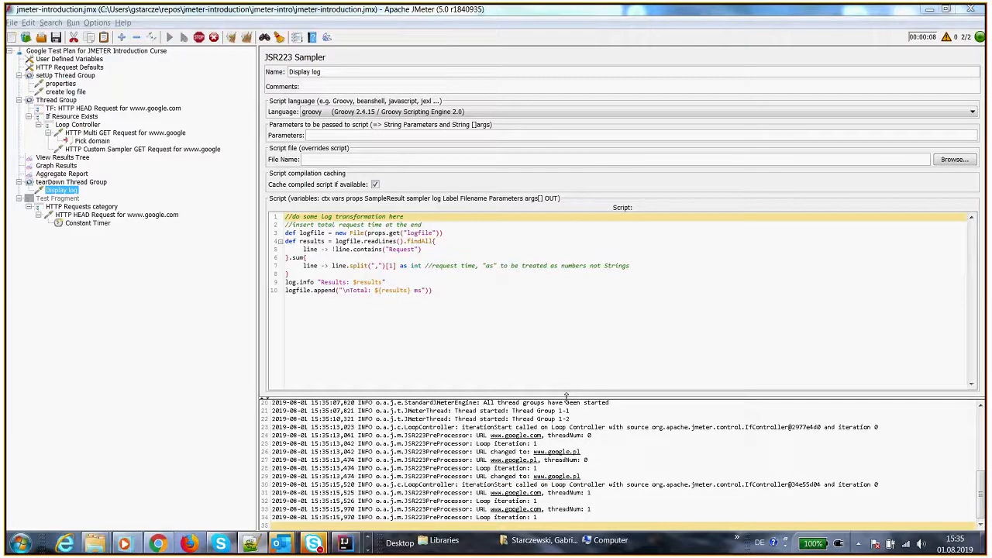
# Inspect the failed Display log sample and its compilation error in the results tree and log panel
pyautogui.click(62, 165)
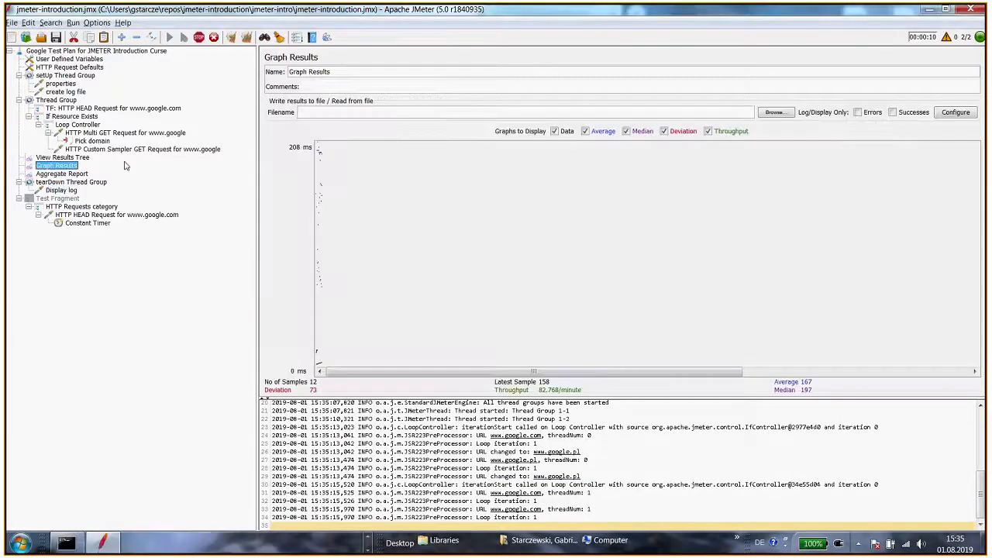
pyautogui.click(62, 157)
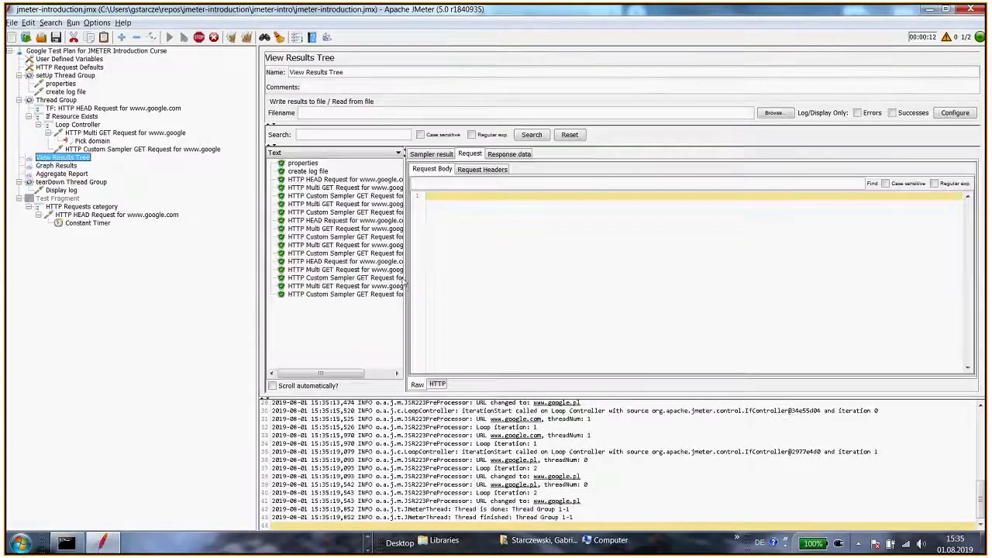
pyautogui.moveTo(408, 286); pyautogui.dragTo(457, 282)
pyautogui.click(307, 348)
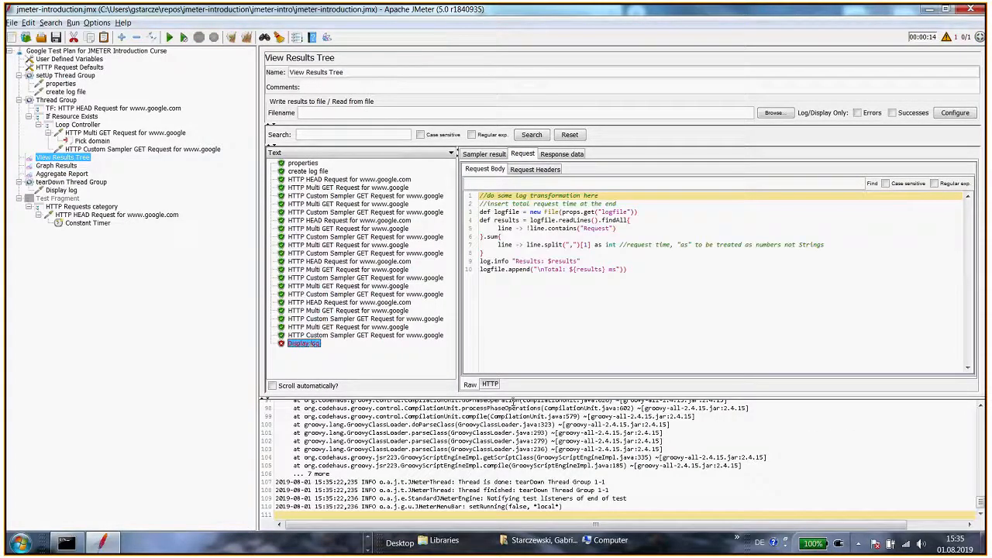
pyautogui.moveTo(514, 399); pyautogui.dragTo(531, 320)
pyautogui.moveTo(541, 286); pyautogui.dragTo(540, 273)
pyautogui.scroll(2, 506, 378)
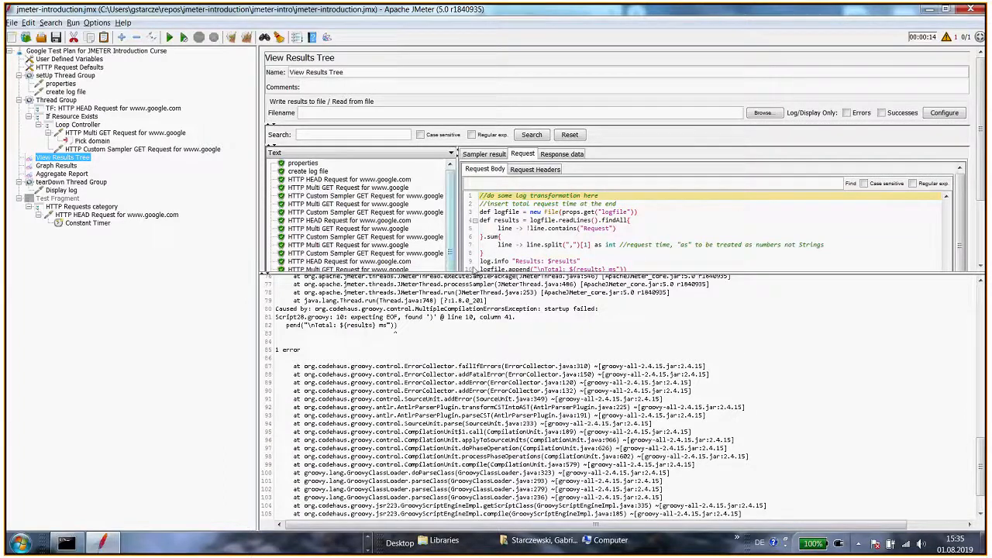
pyautogui.moveTo(475, 274); pyautogui.dragTo(471, 379)
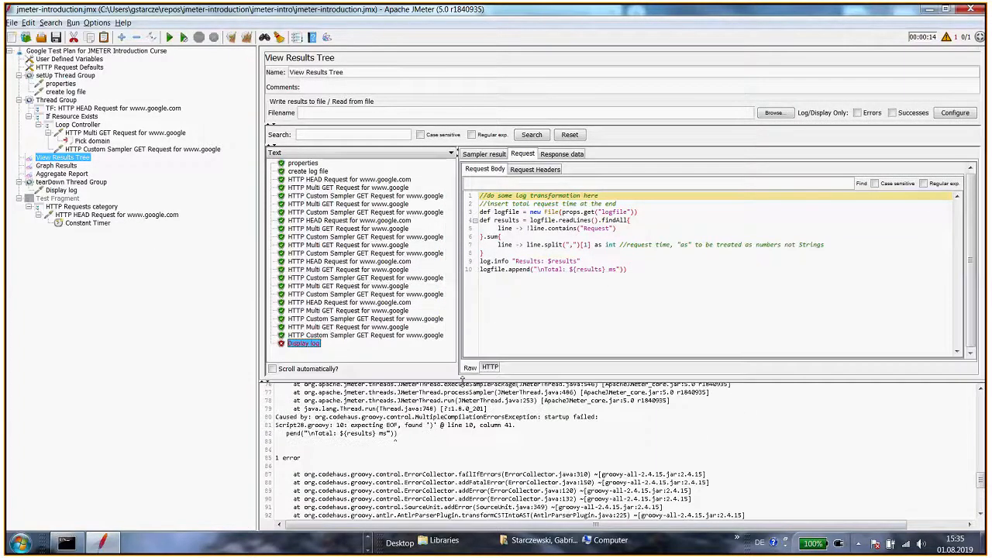
pyautogui.click(584, 293)
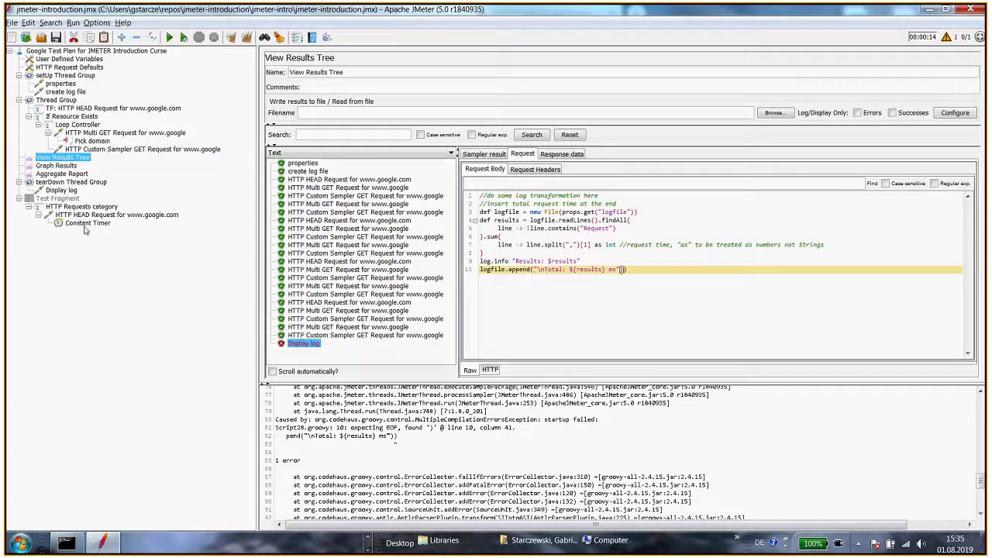
# Remove the extra closing parenthesis at the end of the logfile.append line in Display log
pyautogui.click(67, 191)
pyautogui.click(475, 344)
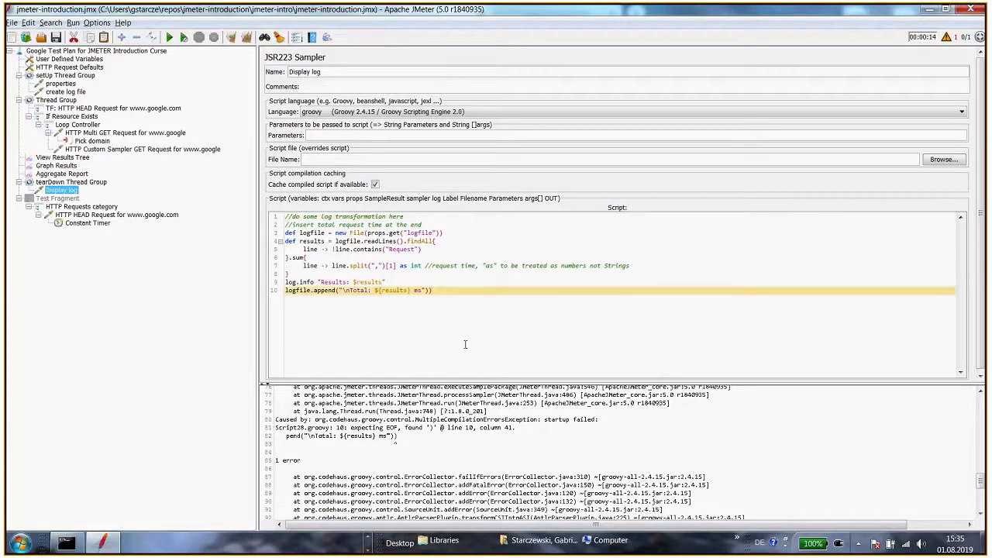
pyautogui.press('BackSpace')
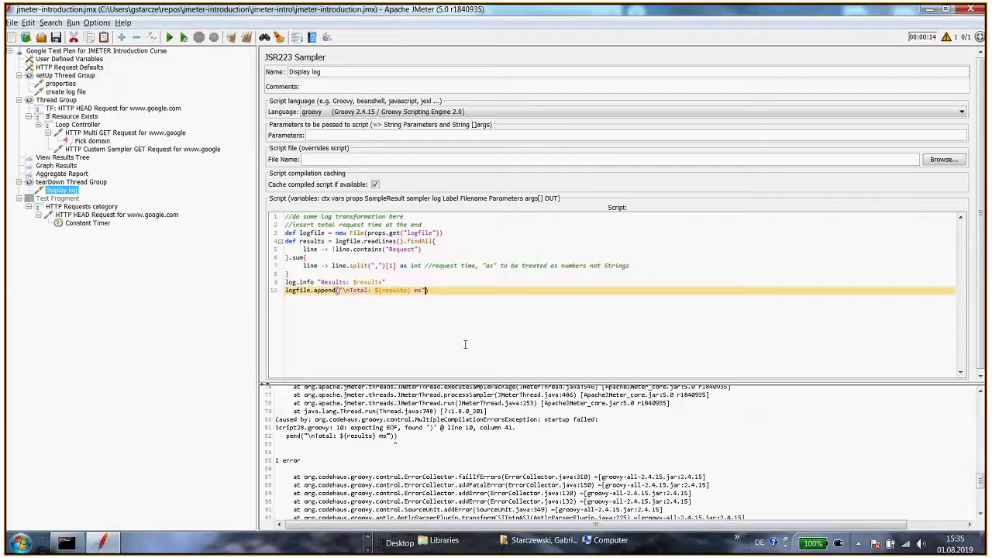
# Rerun the test plan and open the Display log sample's request in View Results Tree
pyautogui.hotkey('ctrl', 'Home')
pyautogui.hotkey('ctrl', 'r')
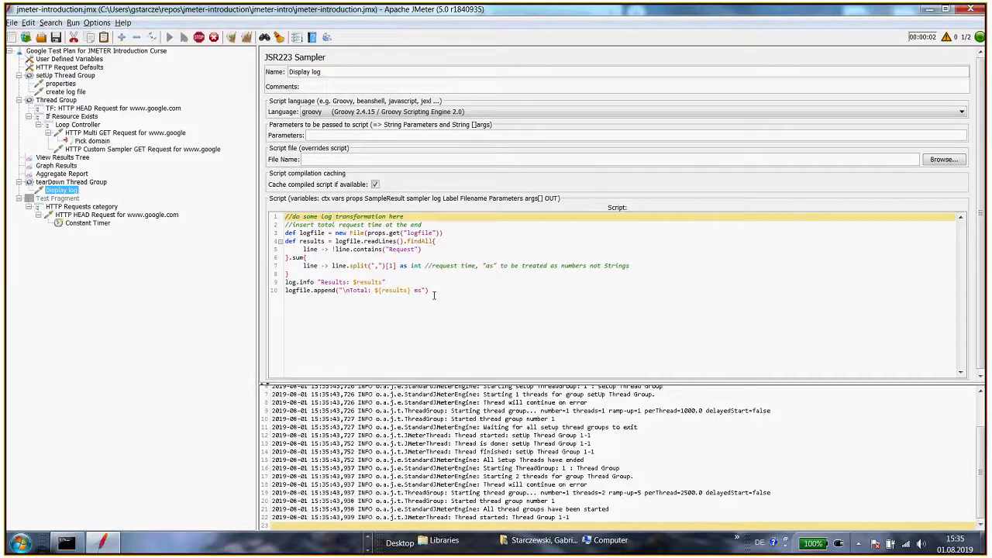
pyautogui.click(62, 157)
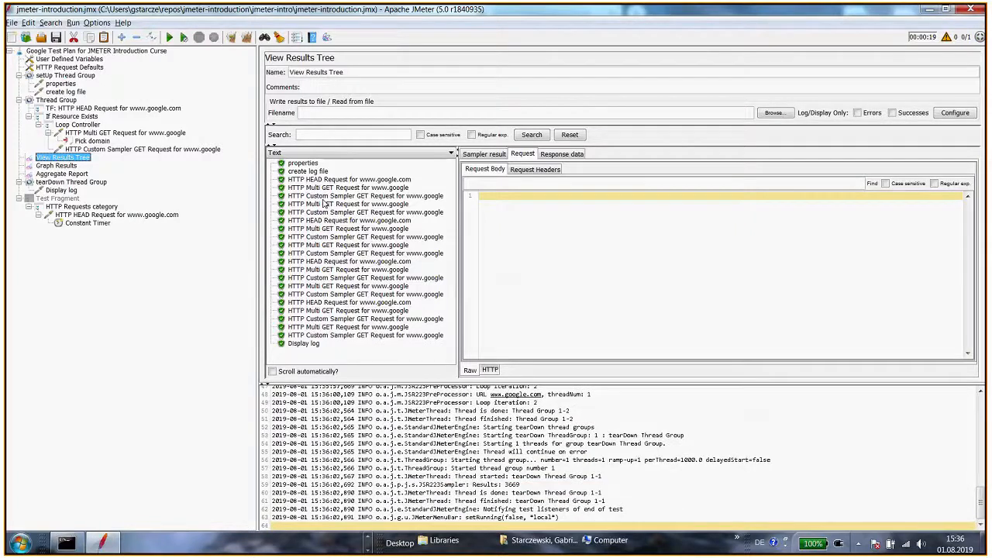
pyautogui.click(309, 343)
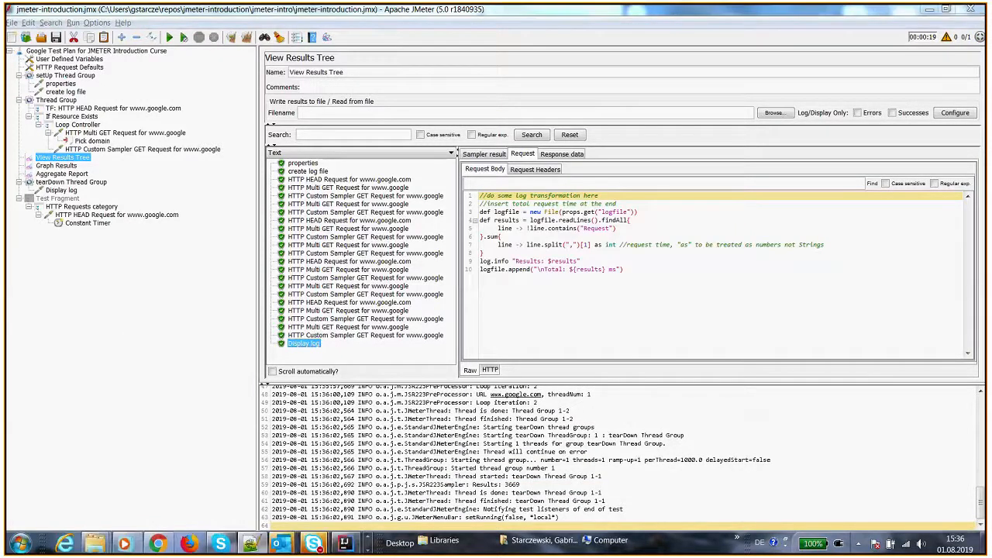
# Examine the Total line appended at the end of custom.log in Notepad++
pyautogui.moveTo(0, 98); pyautogui.dragTo(607, 111)
pyautogui.click(269, 250)
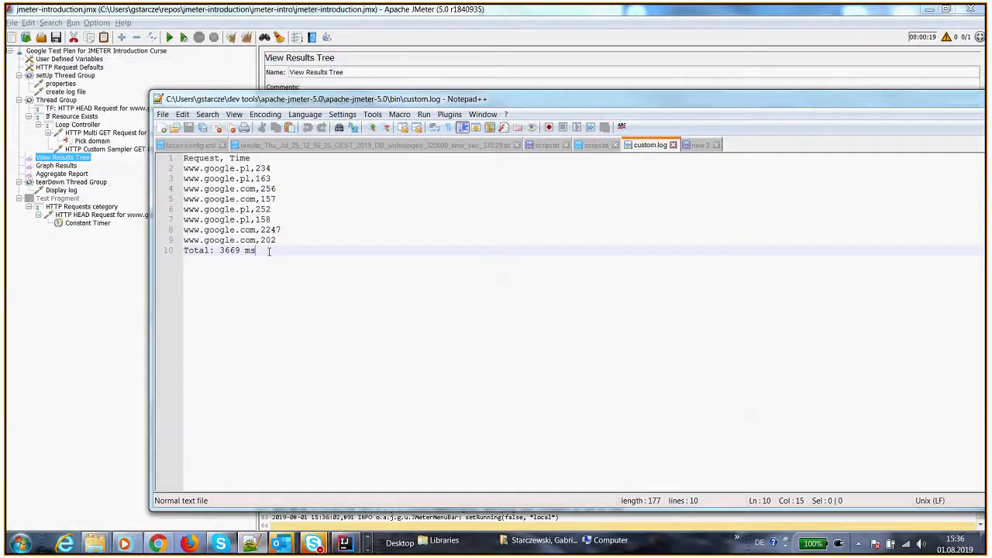
pyautogui.doubleClick(203, 251)
pyautogui.moveTo(220, 250); pyautogui.dragTo(256, 253)
pyautogui.click(257, 257)
pyautogui.moveTo(556, 100); pyautogui.dragTo(0, 100)
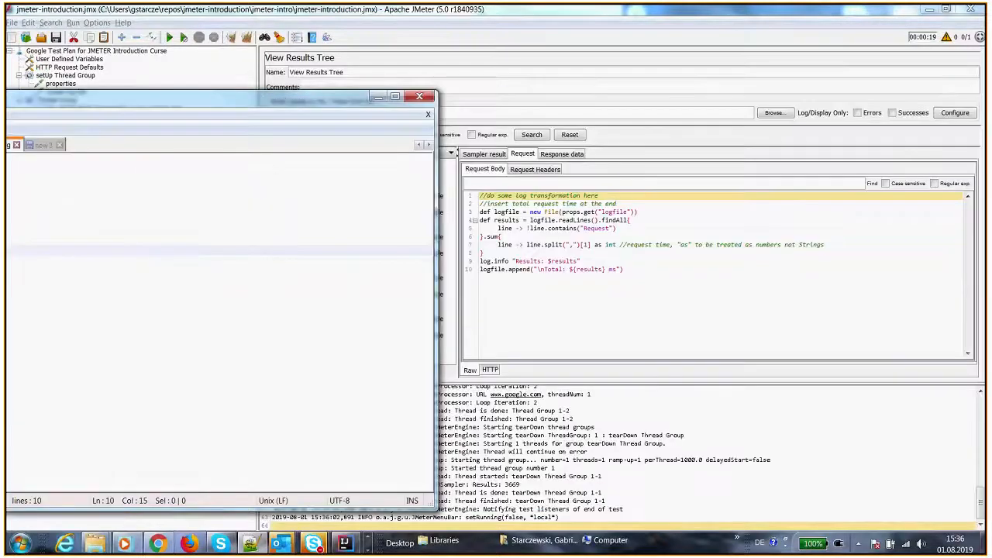
pyautogui.hotkey('alt', 'Tab')
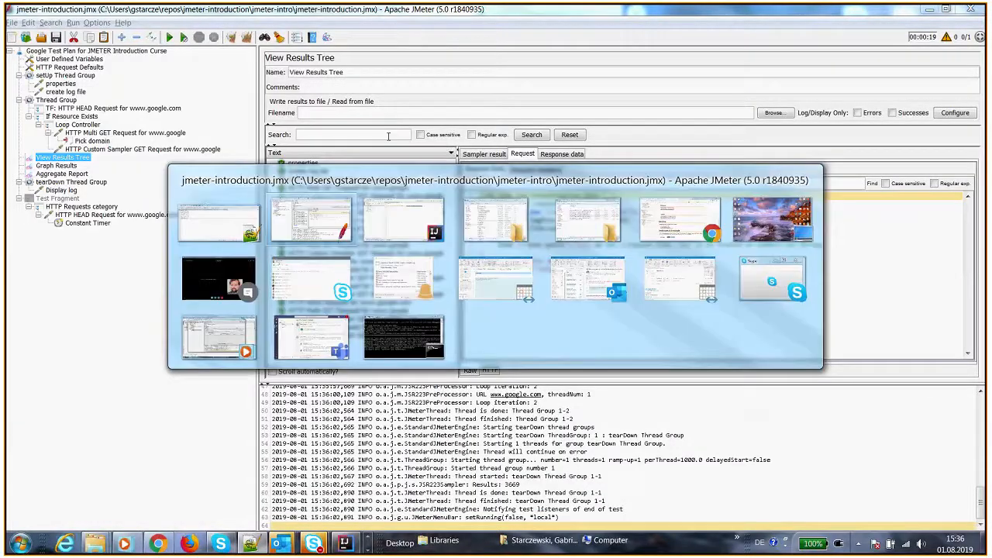
pyautogui.hotkey('alt', 'Tab')
pyautogui.click(366, 249)
pyautogui.click(927, 524)
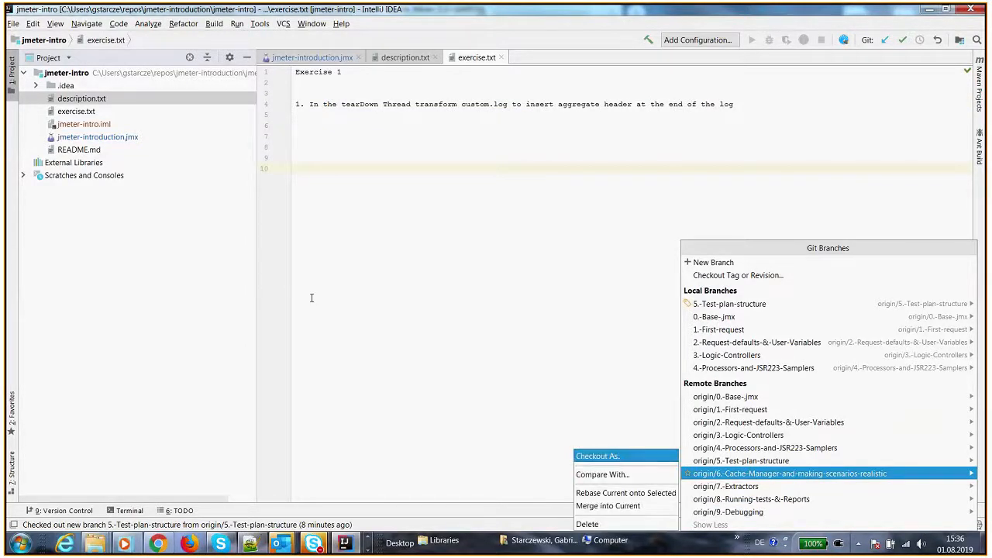
pyautogui.hotkey('alt', 'Tab')
pyautogui.click(371, 281)
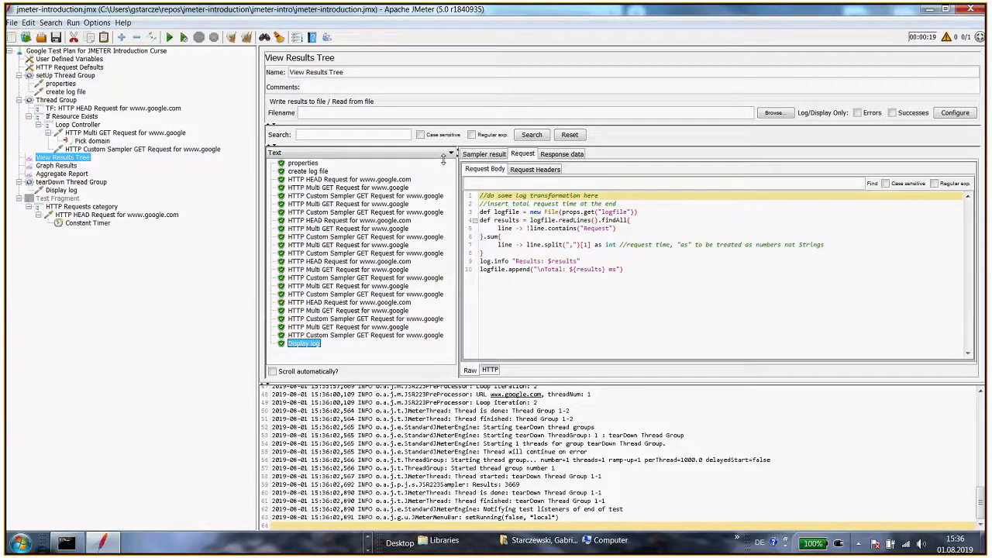
pyautogui.hotkey('alt', 'Tab')
# Run Git UnStash Changes on the project in IntelliJ and return to JMeter
pyautogui.click(282, 23)
pyautogui.moveTo(310, 126)
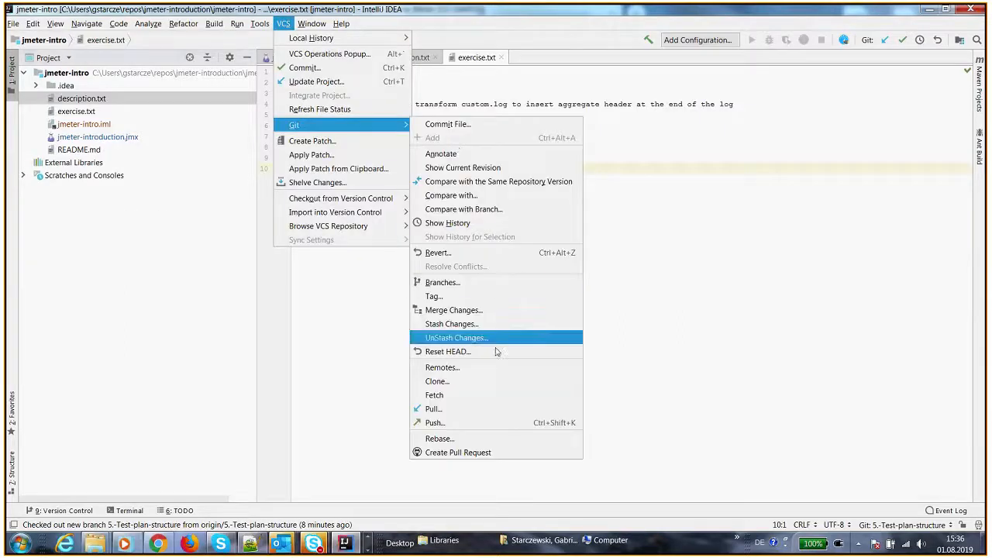
pyautogui.click(449, 341)
pyautogui.click(487, 270)
pyautogui.click(474, 304)
pyautogui.click(605, 309)
pyautogui.hotkey('alt', 'Tab')
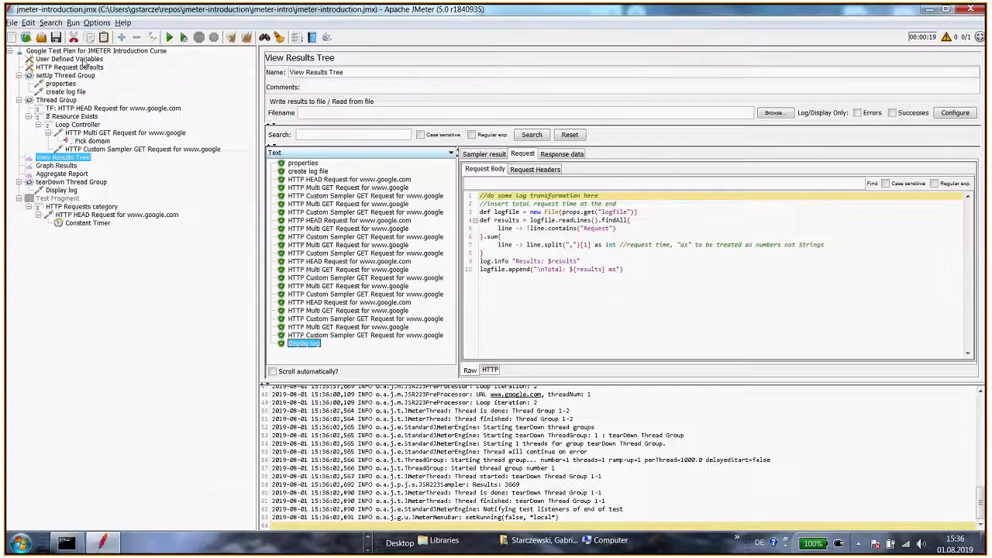
# Reopen jmeter-introduction.jmx from the recent files list
pyautogui.click(11, 23)
pyautogui.moveTo(99, 78)
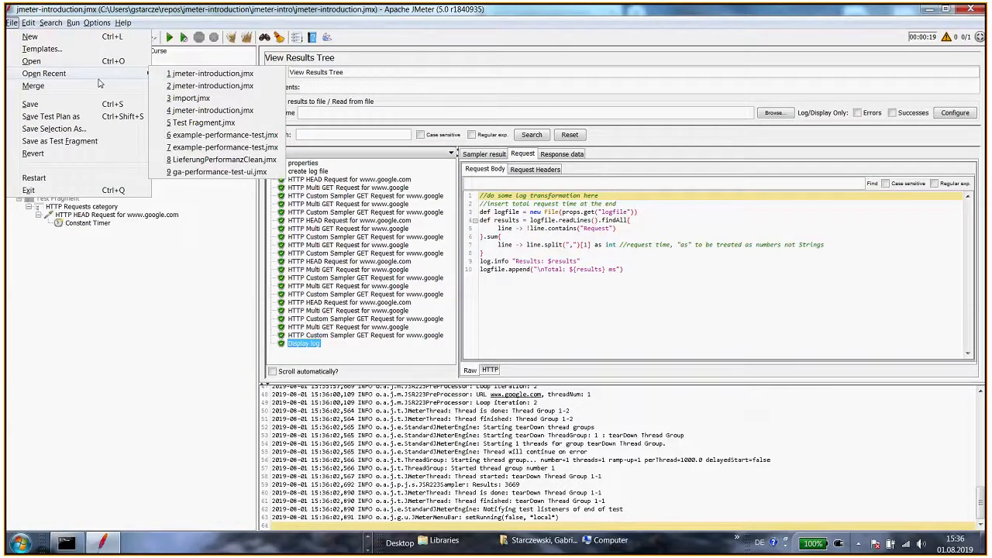
pyautogui.click(208, 73)
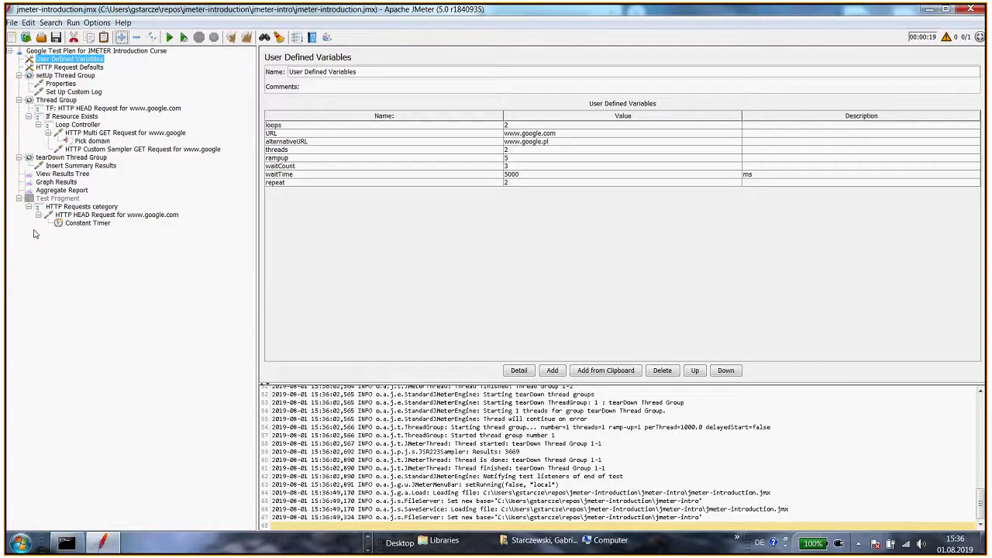
# Review the reloaded Insert Summary Results and HTTP Custom Sampler GET Request scripts
pyautogui.click(74, 166)
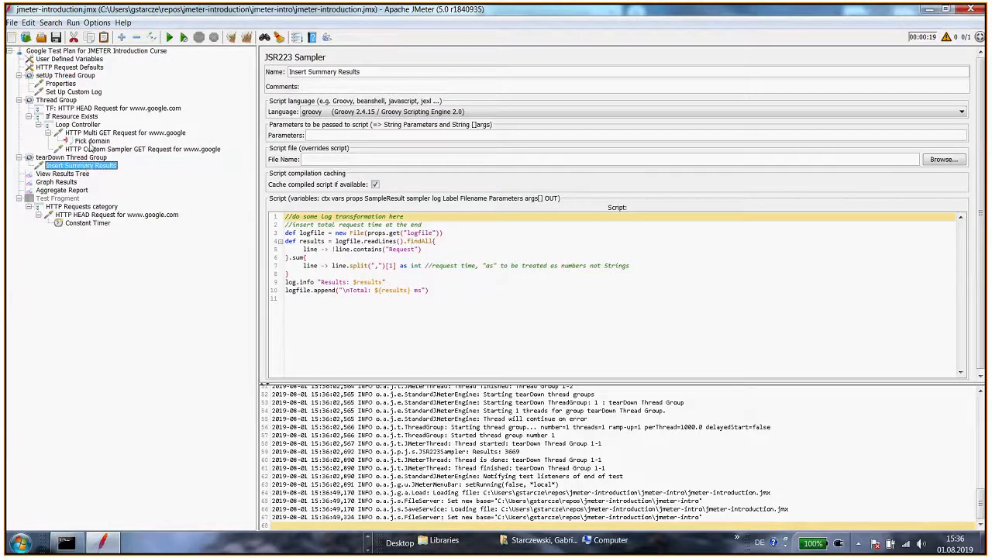
pyautogui.click(90, 141)
pyautogui.click(95, 150)
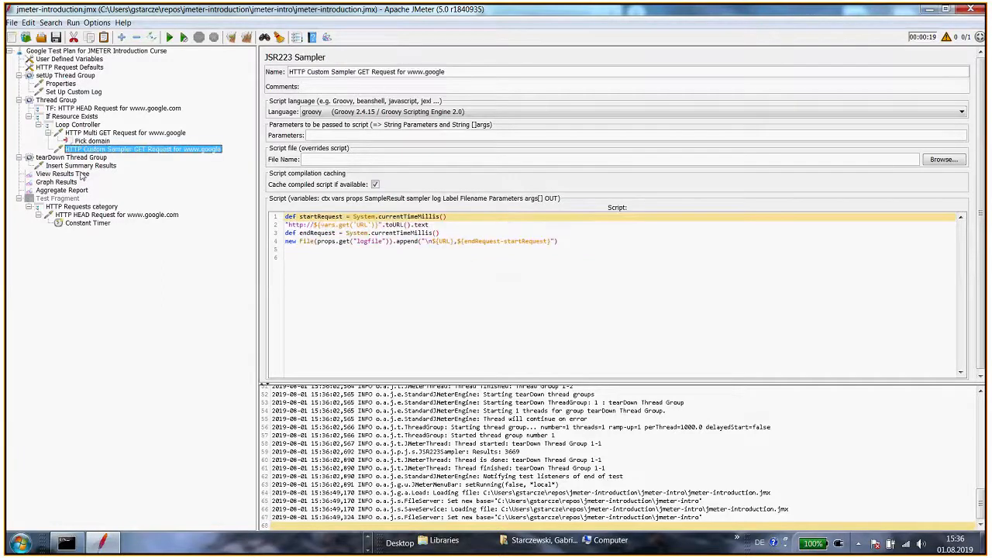
pyautogui.click(80, 165)
pyautogui.click(364, 333)
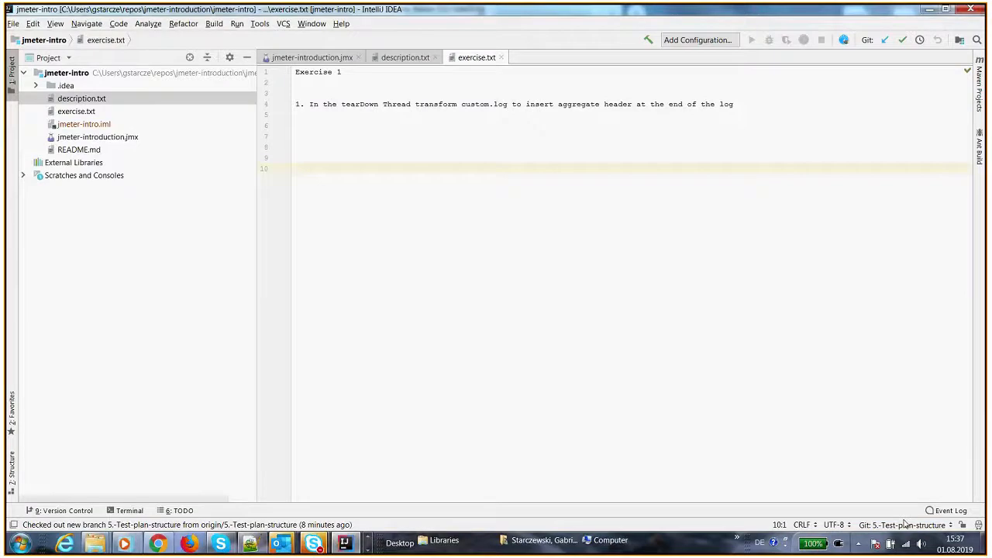
# Check out the remote branch origin/6.-Cache-Manager-and-making-scenarios-realistic in IntelliJ
pyautogui.click(905, 525)
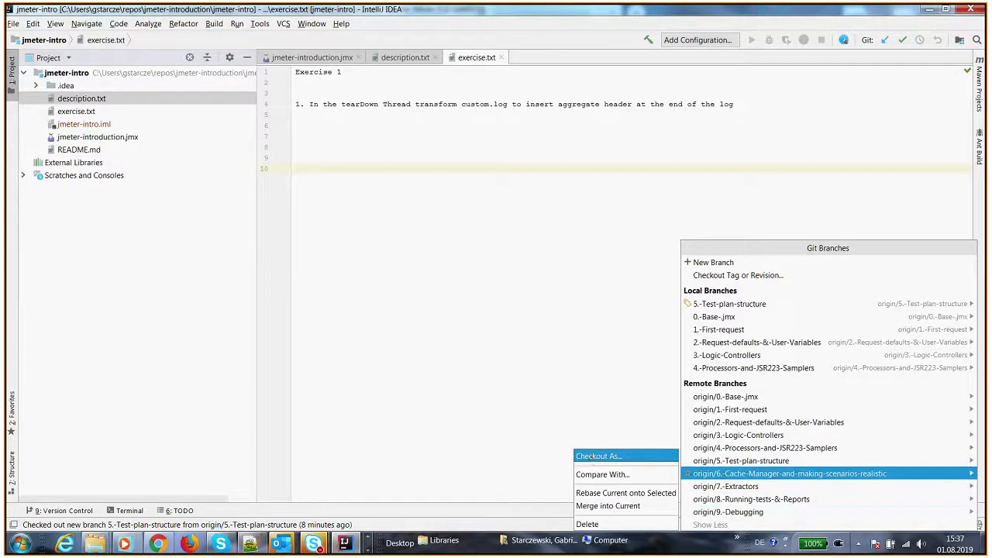
pyautogui.click(593, 459)
pyautogui.click(465, 291)
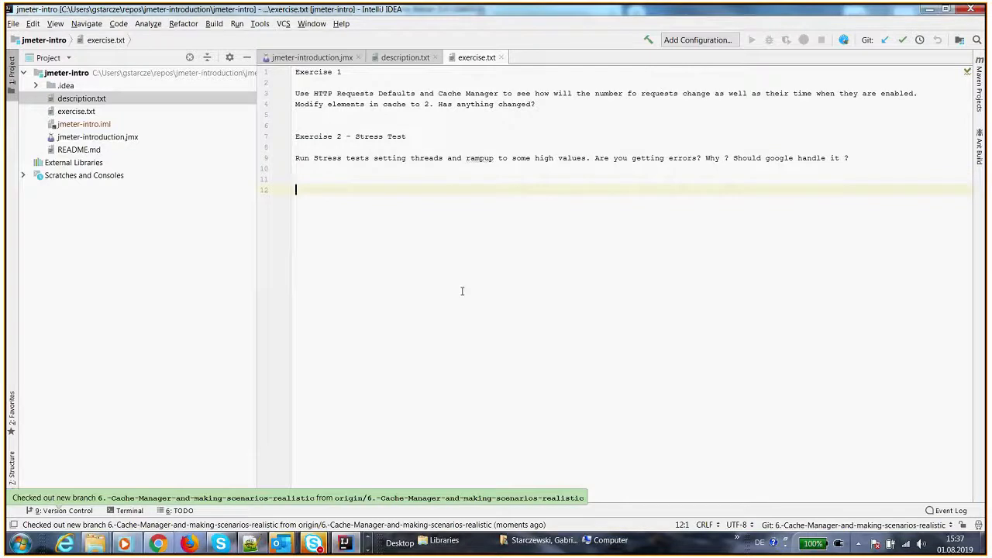
# Open description.txt and highlight the Download Embedded Resources item
pyautogui.click(399, 59)
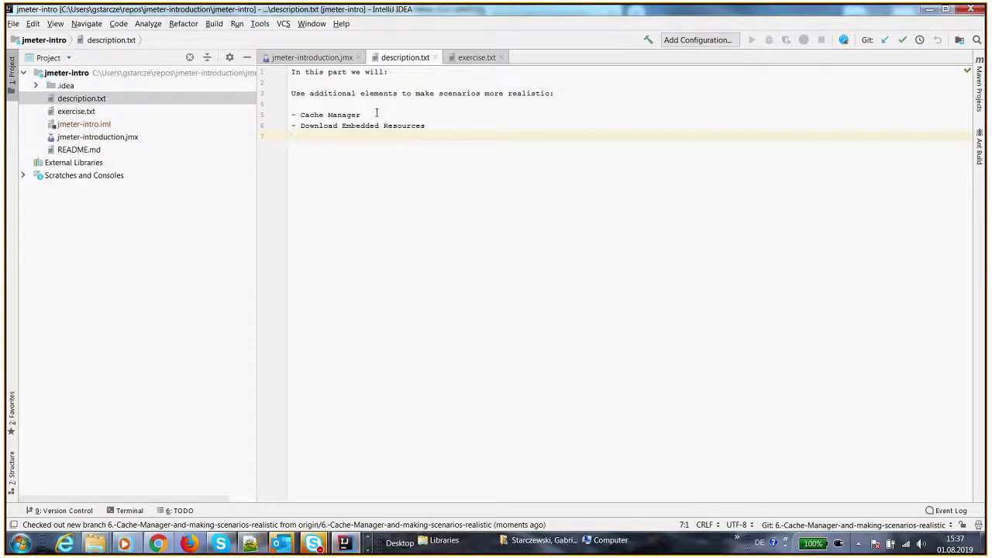
pyautogui.moveTo(301, 114); pyautogui.dragTo(432, 130)
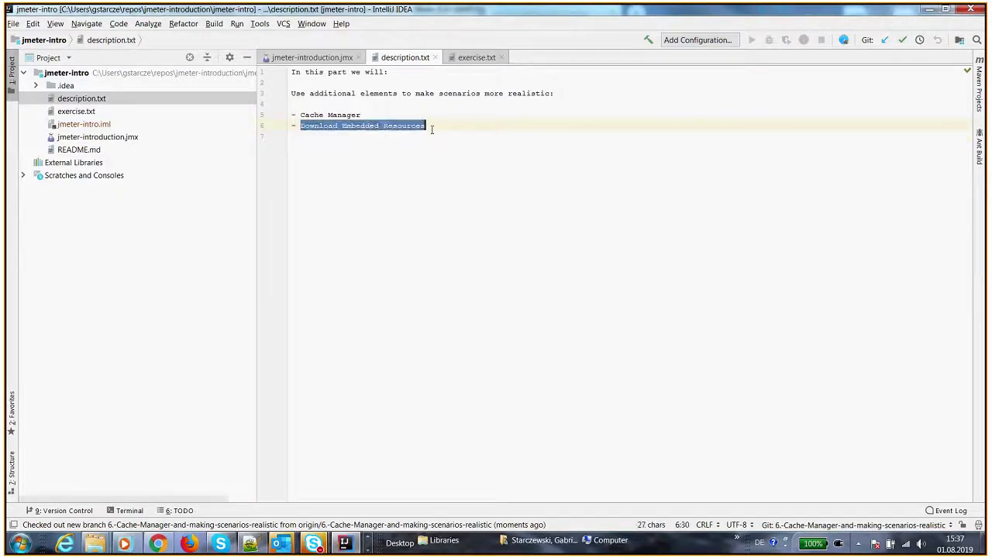
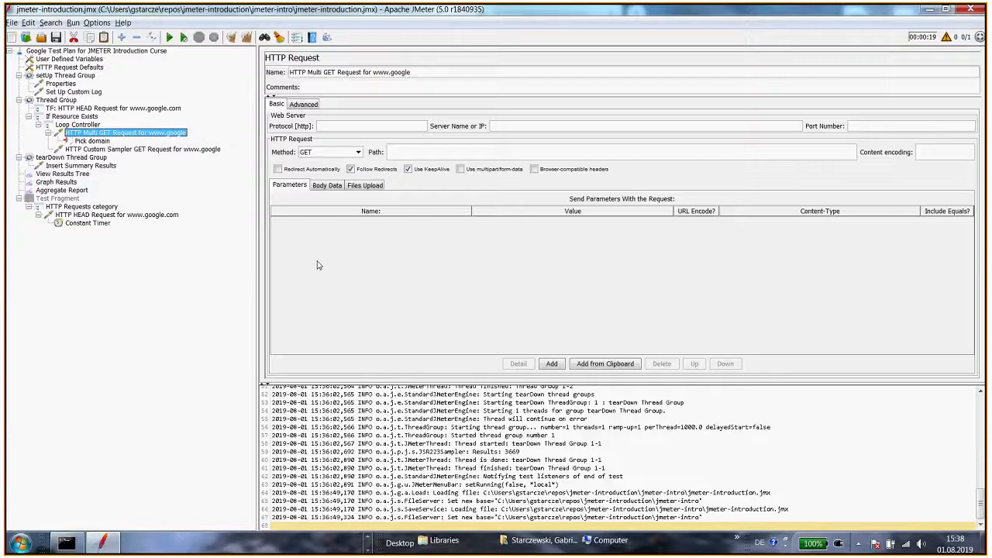
# Switch to Chrome and open google.pl in a new tab
pyautogui.hotkey('alt', 'Tab')
pyautogui.press('Tab')
pyautogui.press('Tab')
pyautogui.press('Tab')
pyautogui.press('Tab')
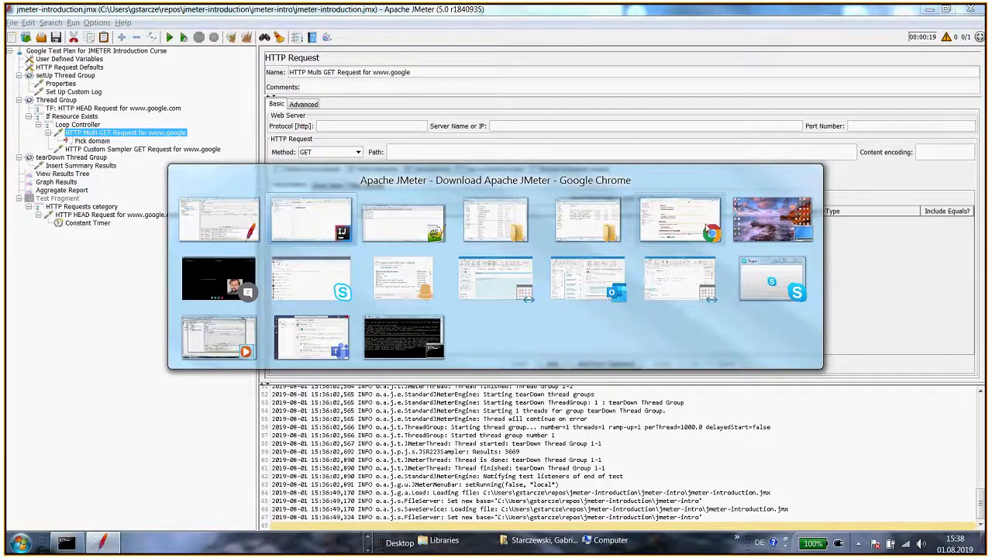
pyautogui.hotkey('ctrl', 't')
pyautogui.write('google.pl')
pyautogui.press('Return')
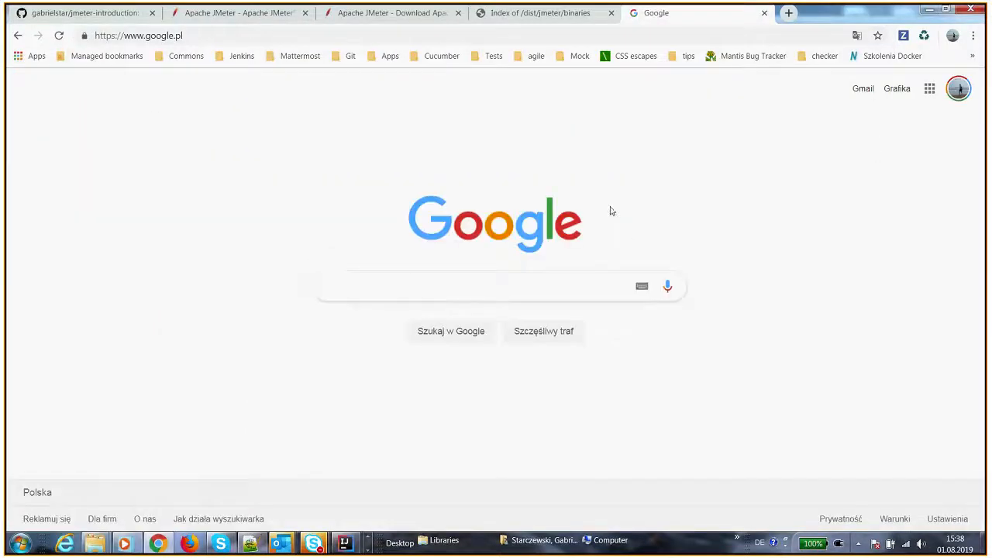
# Open the browser developer tools and reload the page while recording network traffic
pyautogui.press('F12')
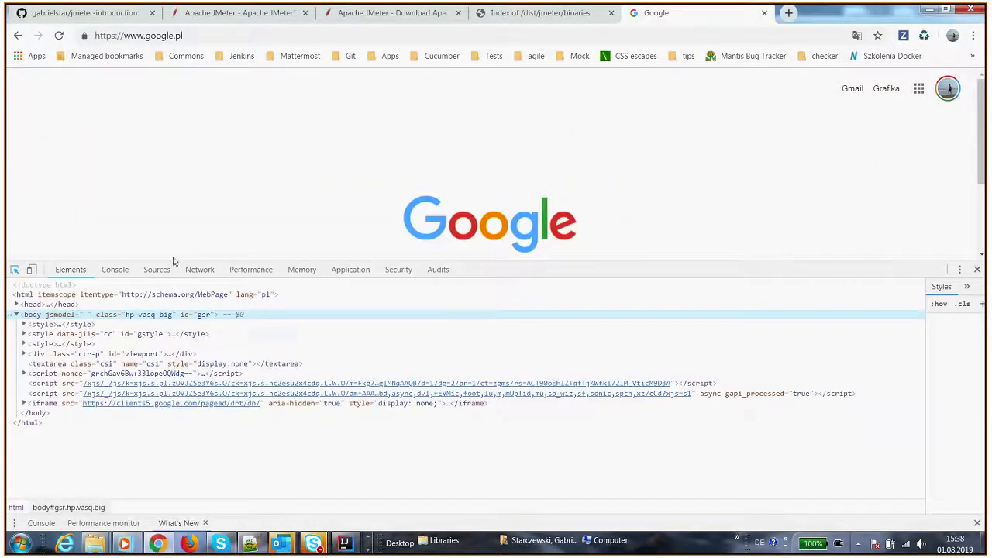
pyautogui.click(24, 354)
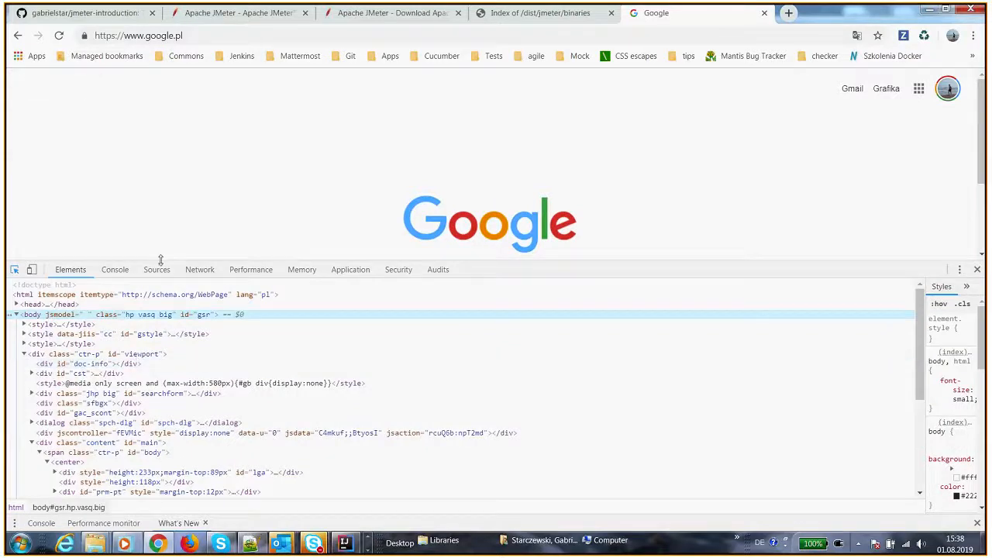
pyautogui.scroll(-3, 96, 325)
pyautogui.scroll(3, 97, 327)
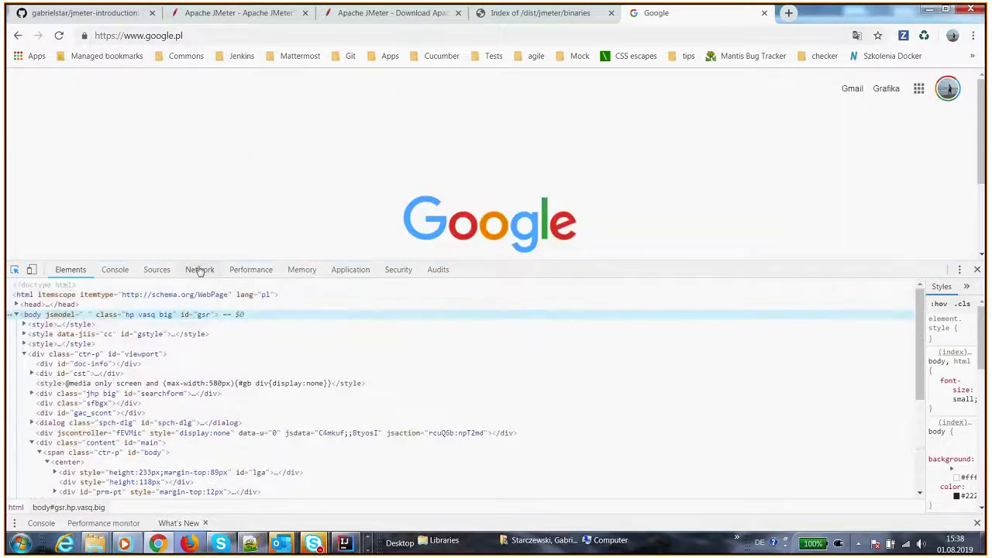
pyautogui.click(199, 269)
pyautogui.hotkey('ctrl', 'r')
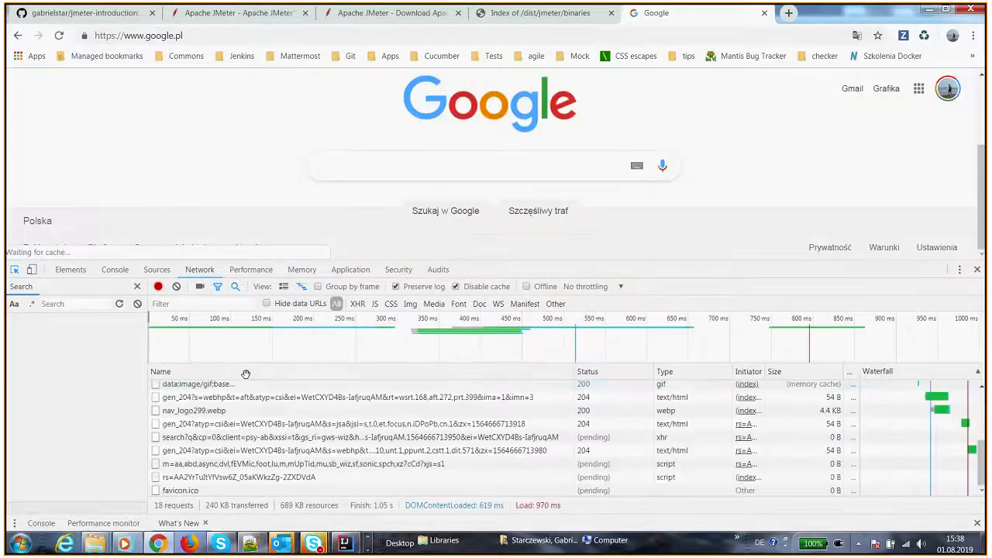
# Inspect the request headers of the page's embedded resources such as tia.png and photo.jpg
pyautogui.click(223, 408)
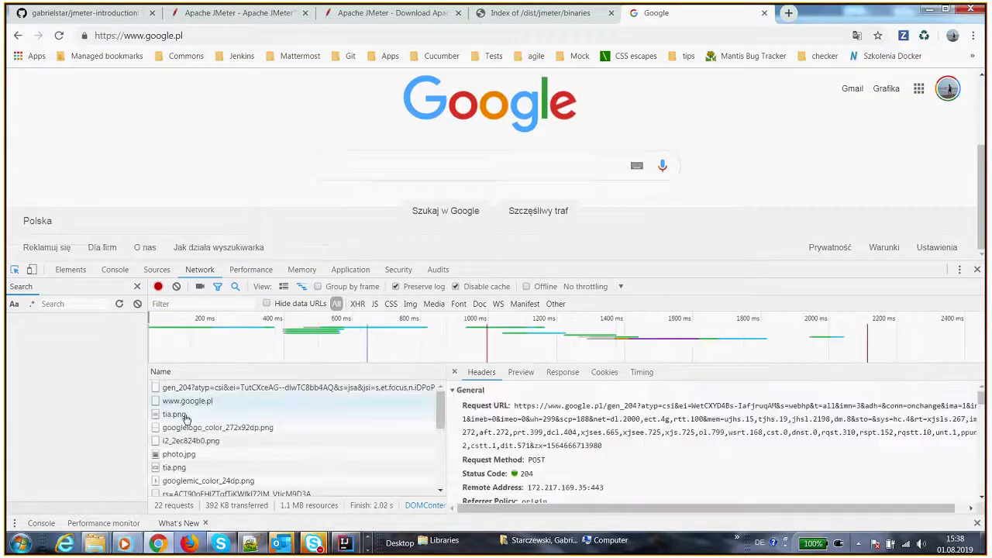
pyautogui.click(223, 414)
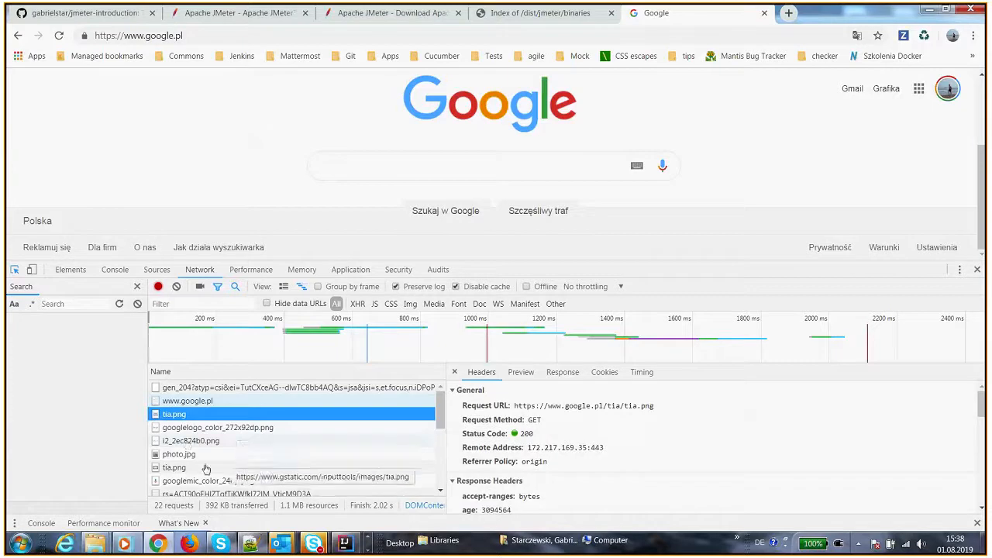
pyautogui.click(205, 454)
pyautogui.click(205, 468)
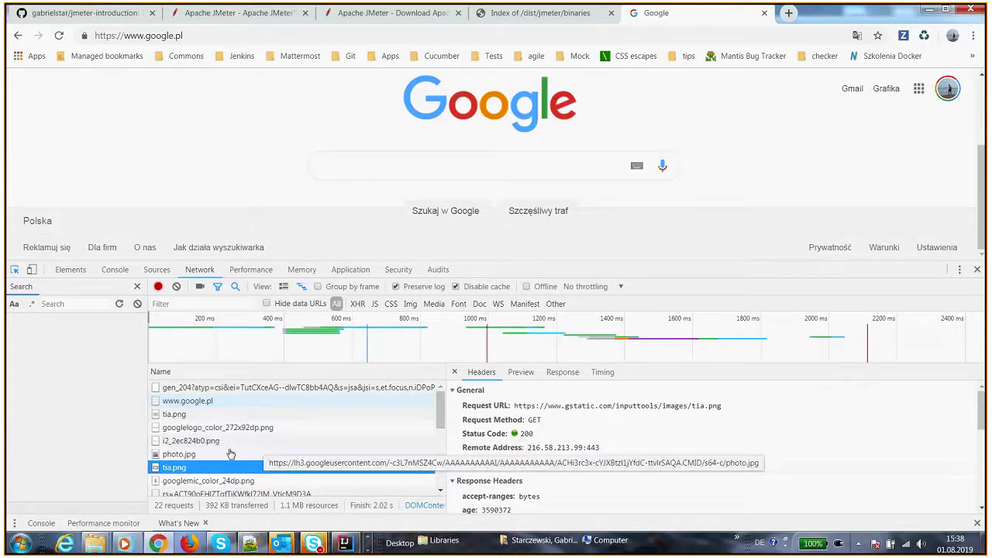
pyautogui.scroll(-3, 224, 451)
pyautogui.click(264, 444)
pyautogui.scroll(3, 271, 459)
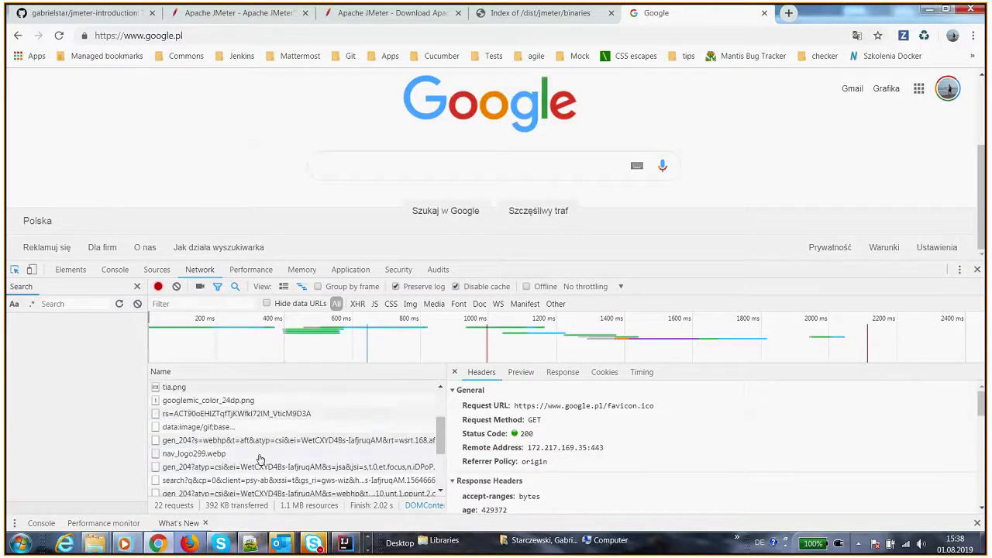
pyautogui.scroll(2, 225, 448)
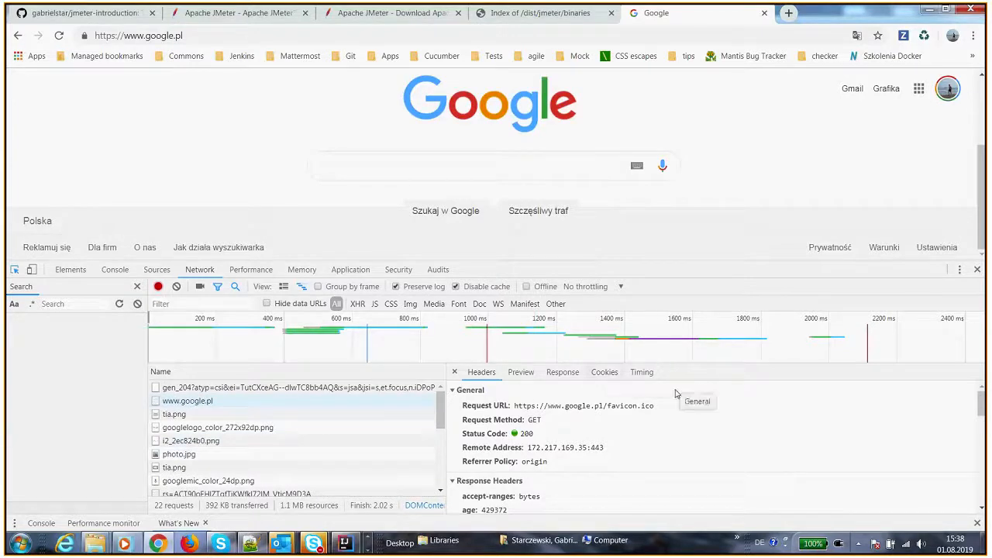
# Filter the network request list to a slice of the load timeline and close the headers pane
pyautogui.moveTo(674, 361); pyautogui.dragTo(683, 360)
pyautogui.click(303, 334)
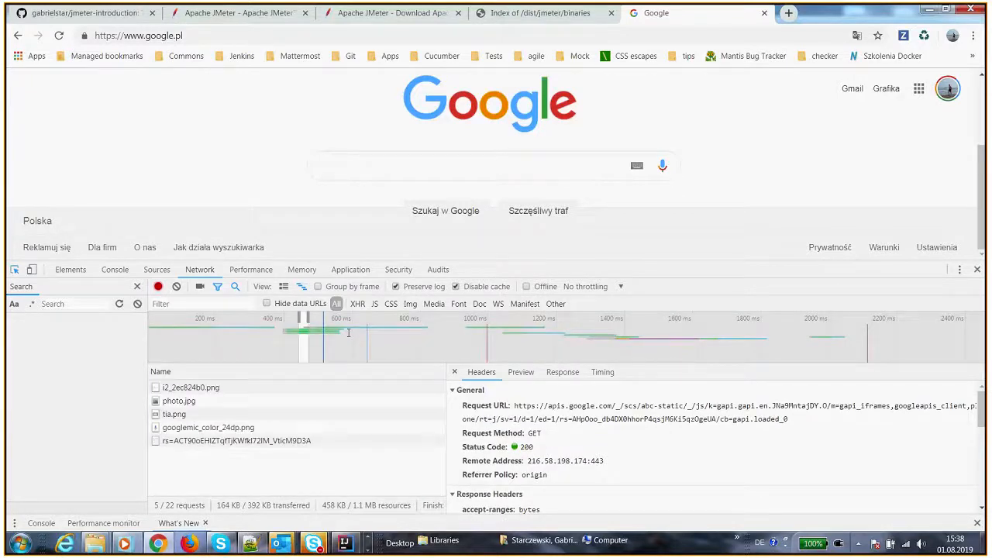
pyautogui.click(454, 372)
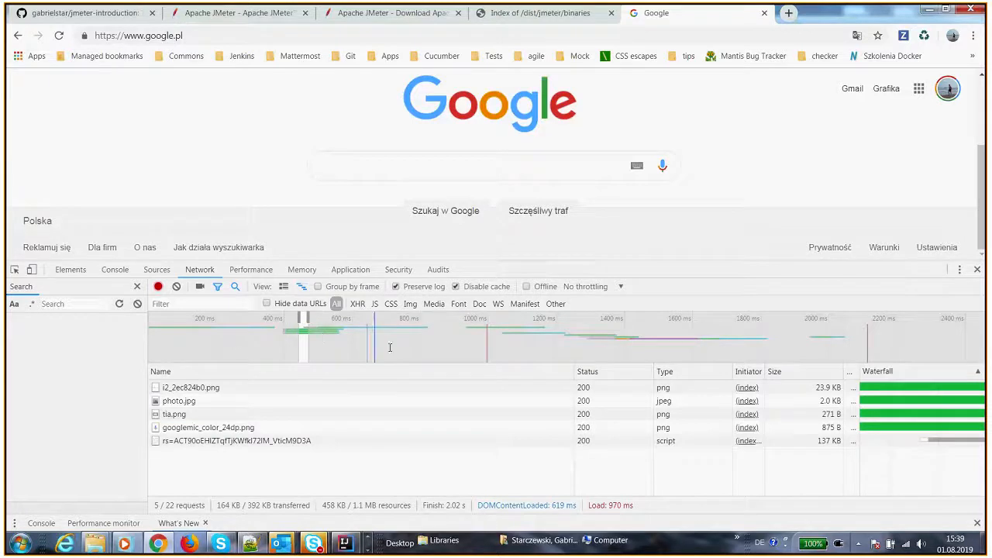
pyautogui.press('Escape')
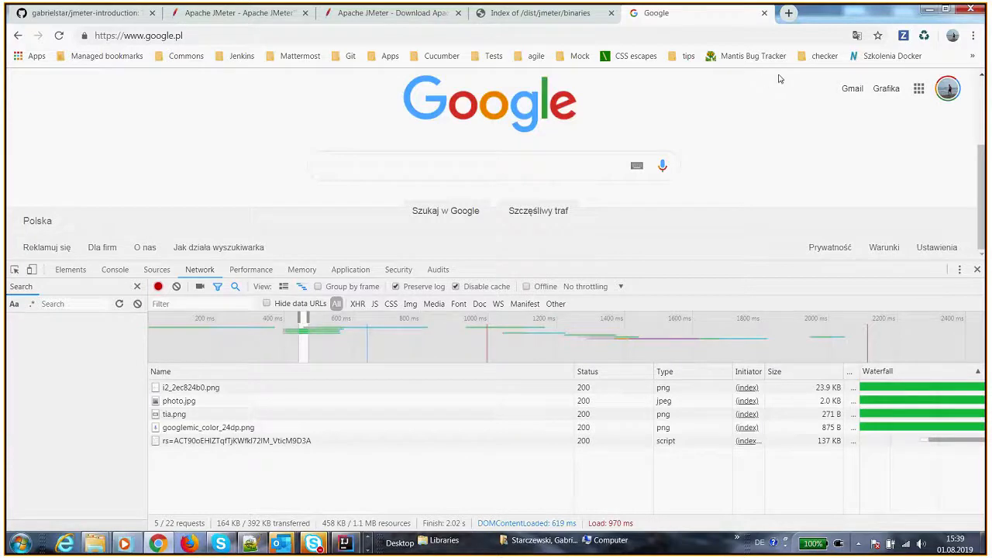
# Close the Google tab, return to JMeter, and add an HTTP Cache Manager to the test plan below HTTP Request Defaults
pyautogui.click(765, 13)
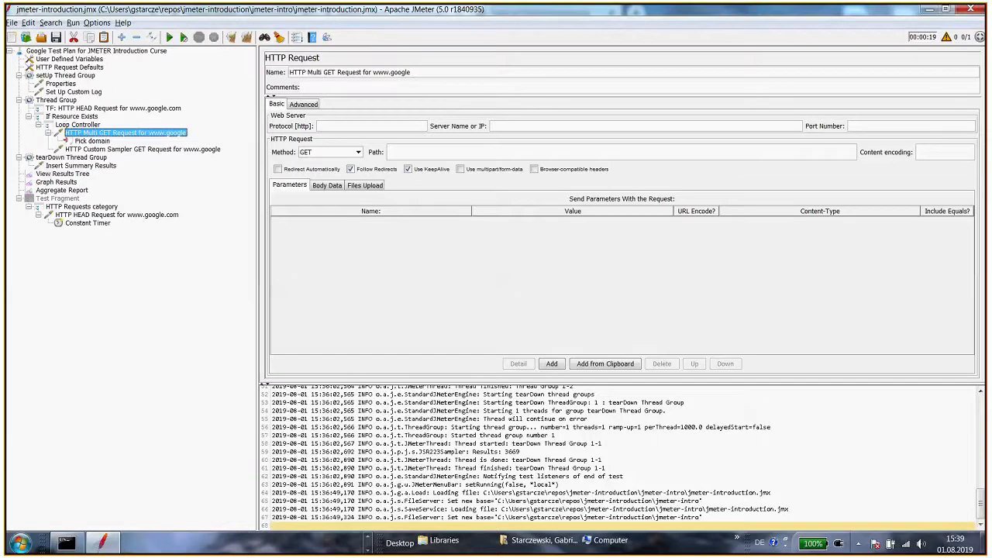
pyautogui.hotkey('alt', 'Tab')
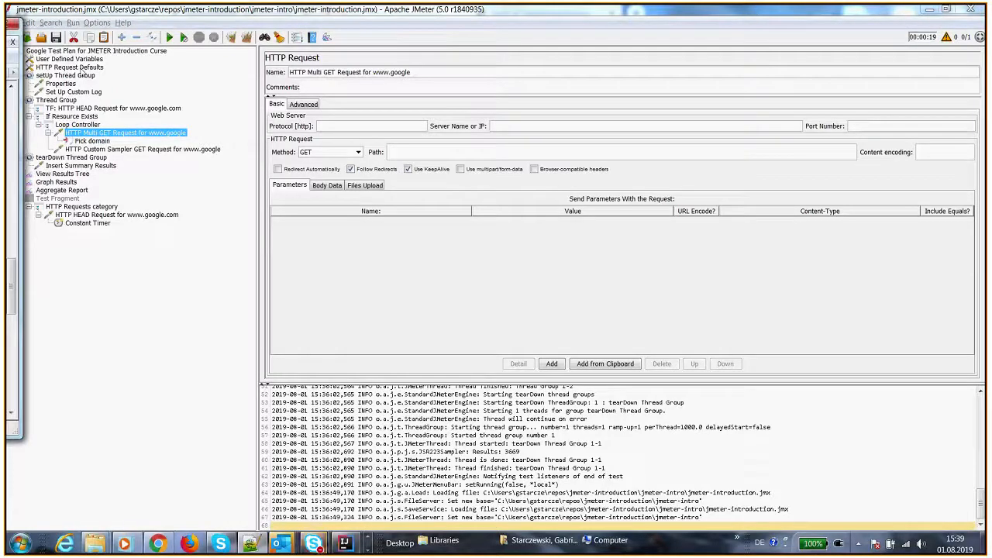
pyautogui.click(106, 68)
pyautogui.click(108, 50)
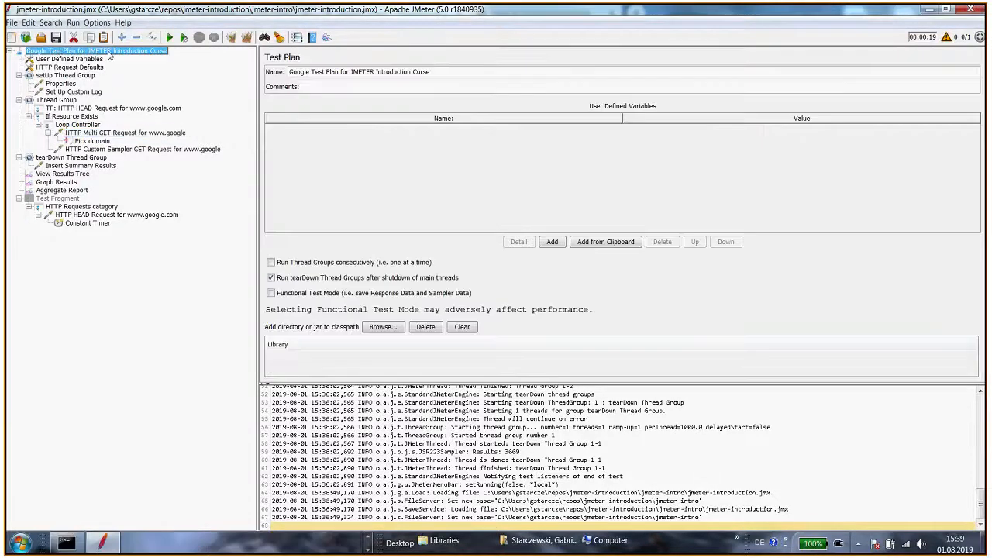
pyautogui.rightClick(116, 51)
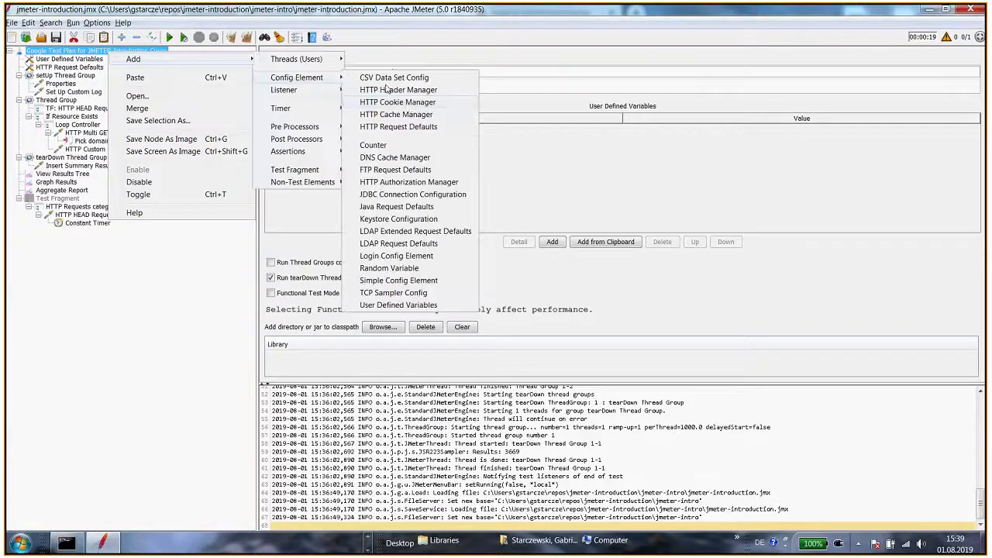
pyautogui.click(411, 110)
pyautogui.moveTo(82, 235); pyautogui.dragTo(83, 77)
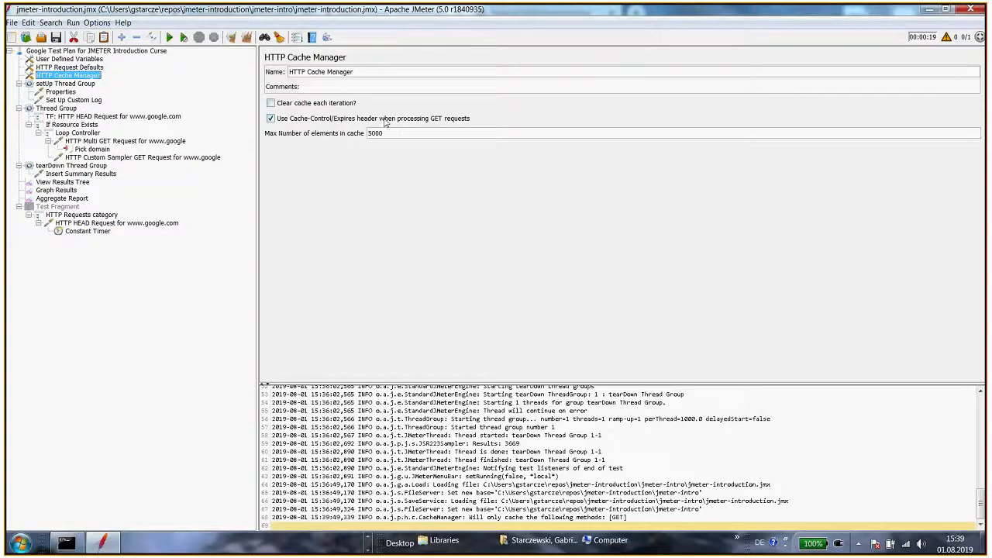
# Disable the HTTP Cache Manager
pyautogui.moveTo(385, 134); pyautogui.dragTo(337, 138)
pyautogui.rightClick(84, 77)
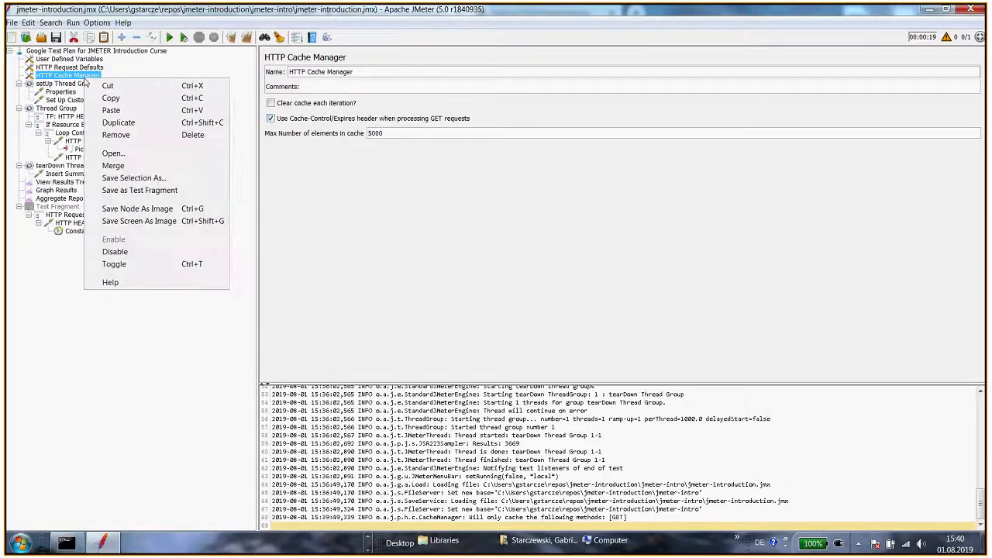
pyautogui.click(171, 253)
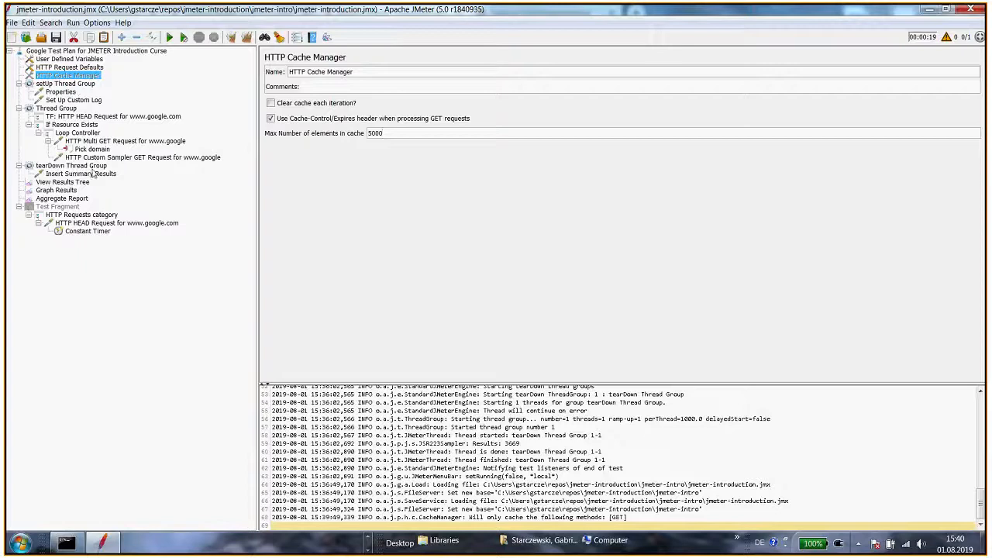
# Review the custom sampler, multi GET request, Loop Controller and User Defined Variables
pyautogui.click(96, 158)
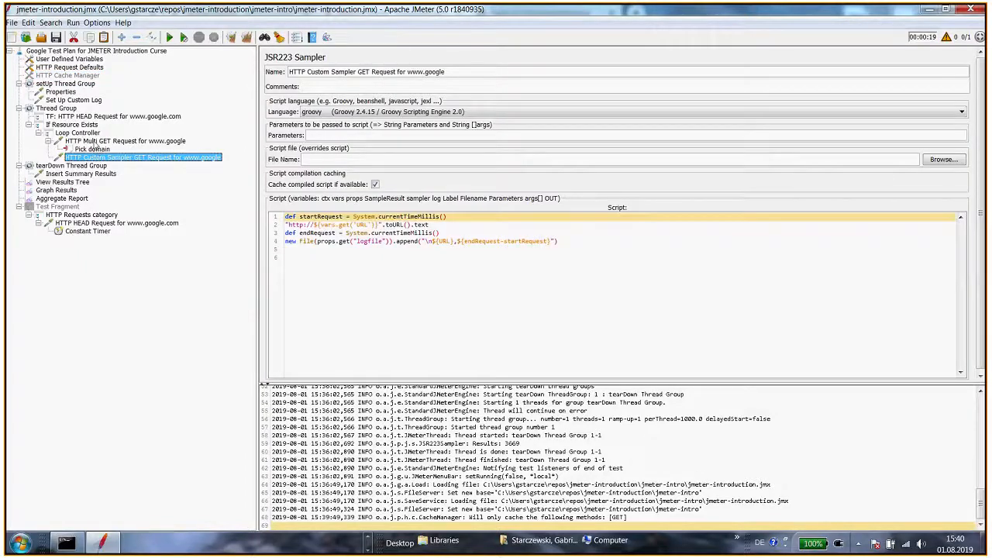
pyautogui.click(96, 141)
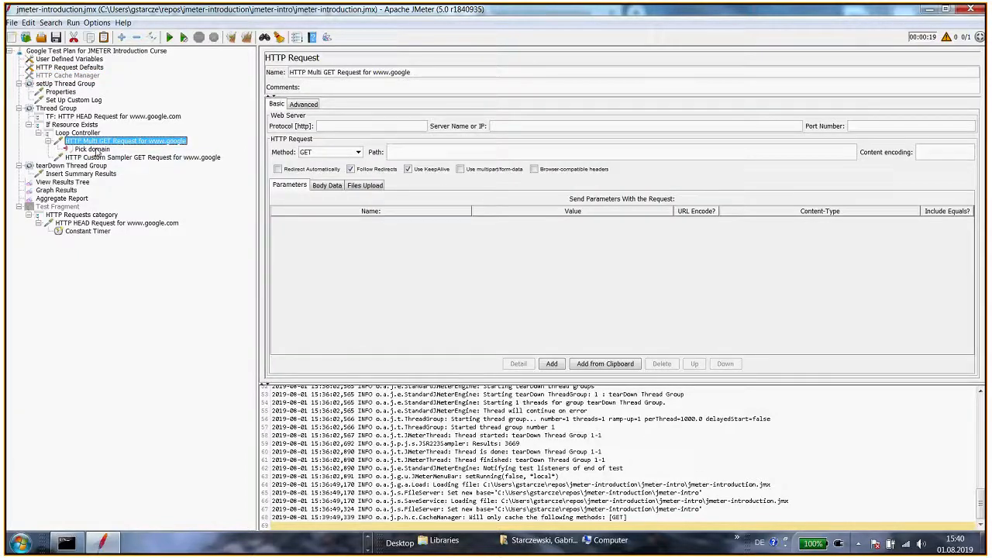
pyautogui.click(89, 60)
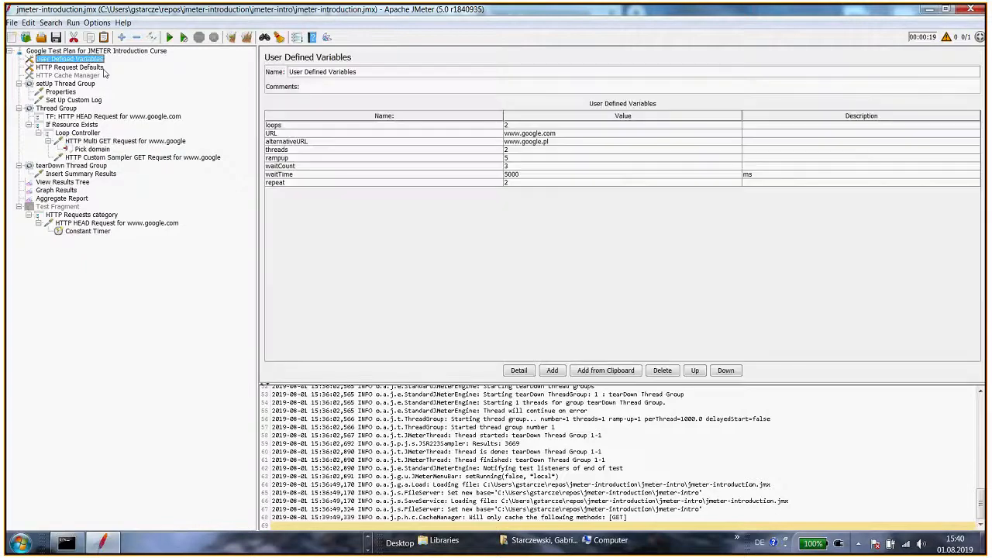
pyautogui.click(104, 142)
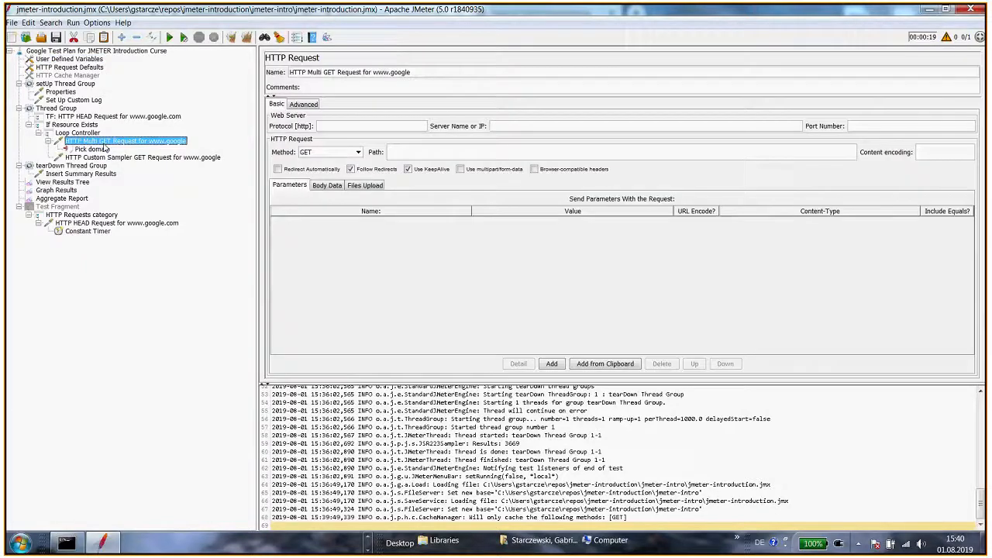
pyautogui.click(84, 134)
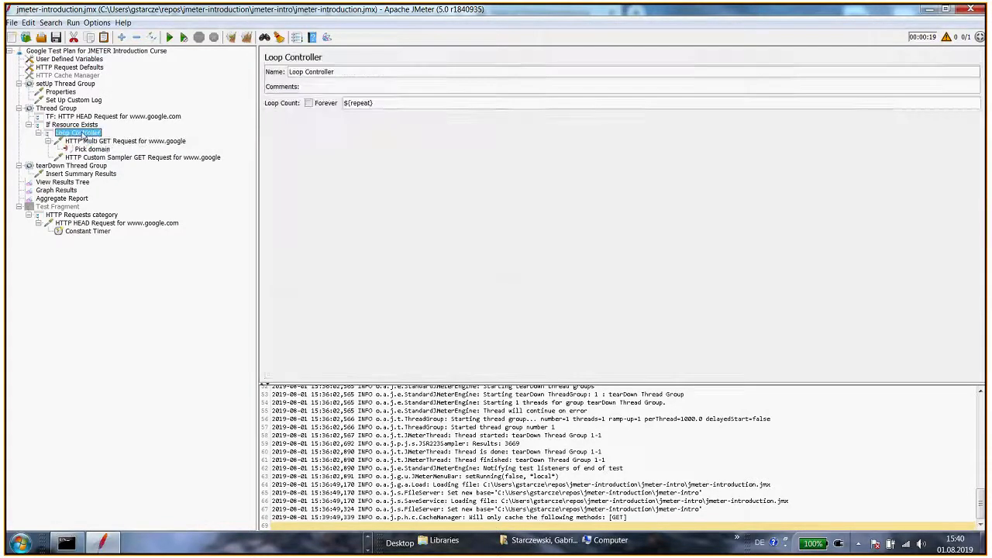
pyautogui.click(78, 62)
# Set the repeat user defined variable to 4
pyautogui.doubleClick(514, 183)
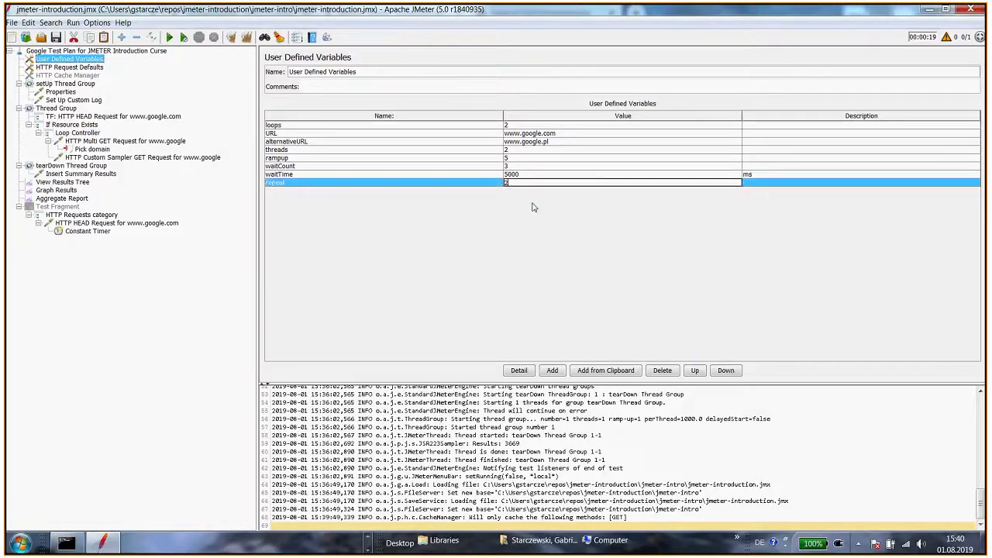
pyautogui.press('BackSpace')
pyautogui.write('4')
pyautogui.press('Return')
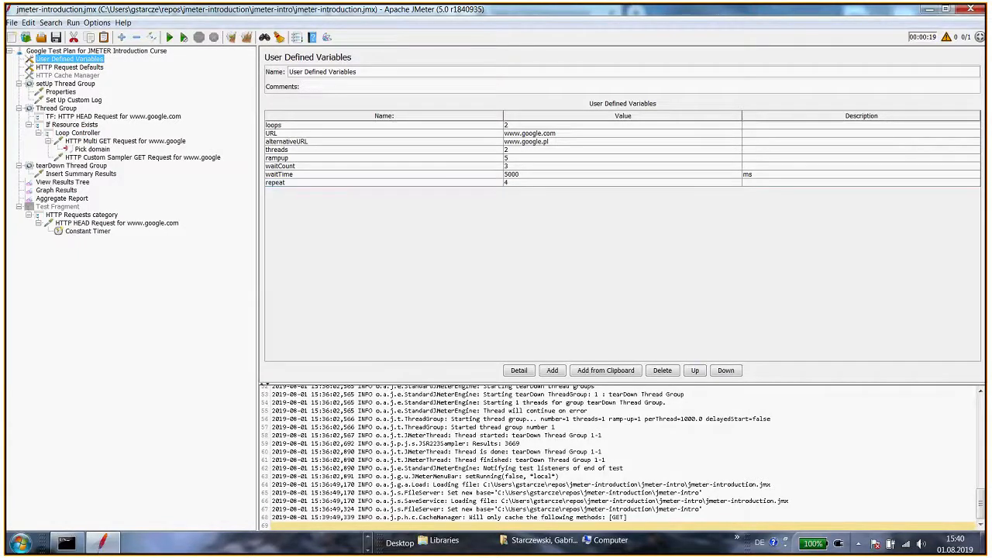
# Run the test plan and follow the samples in View Results Tree
pyautogui.hotkey('ctrl', 'r')
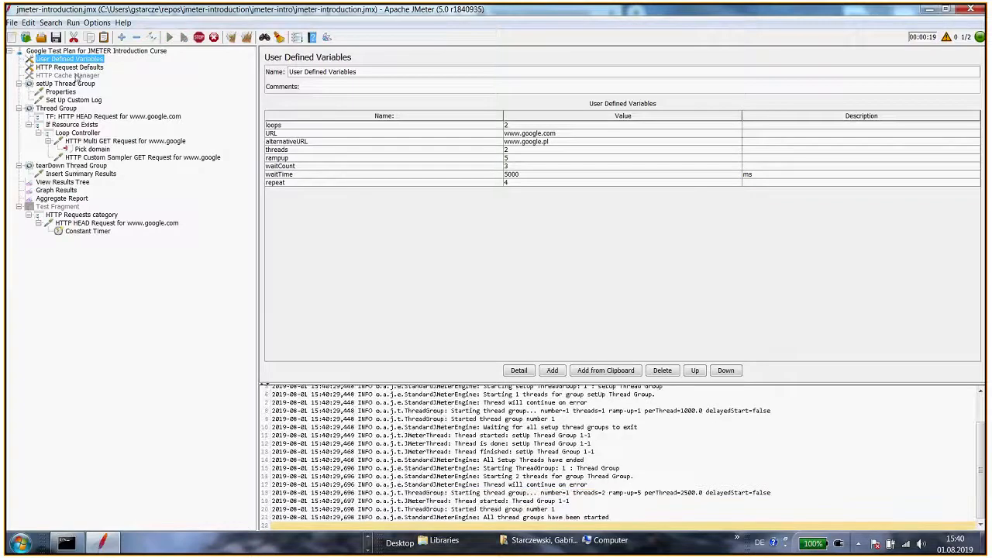
pyautogui.click(84, 75)
pyautogui.click(75, 184)
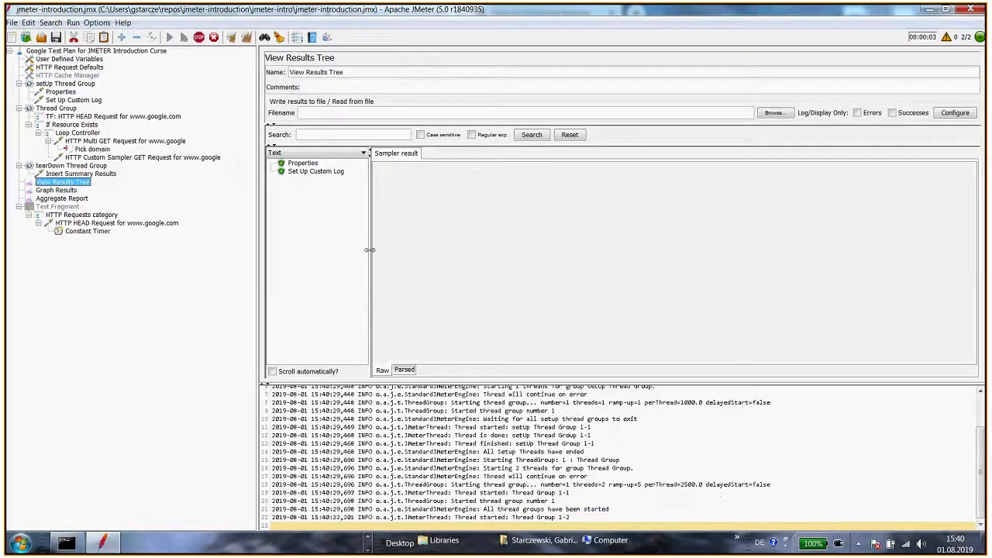
pyautogui.moveTo(369, 249); pyautogui.dragTo(411, 250)
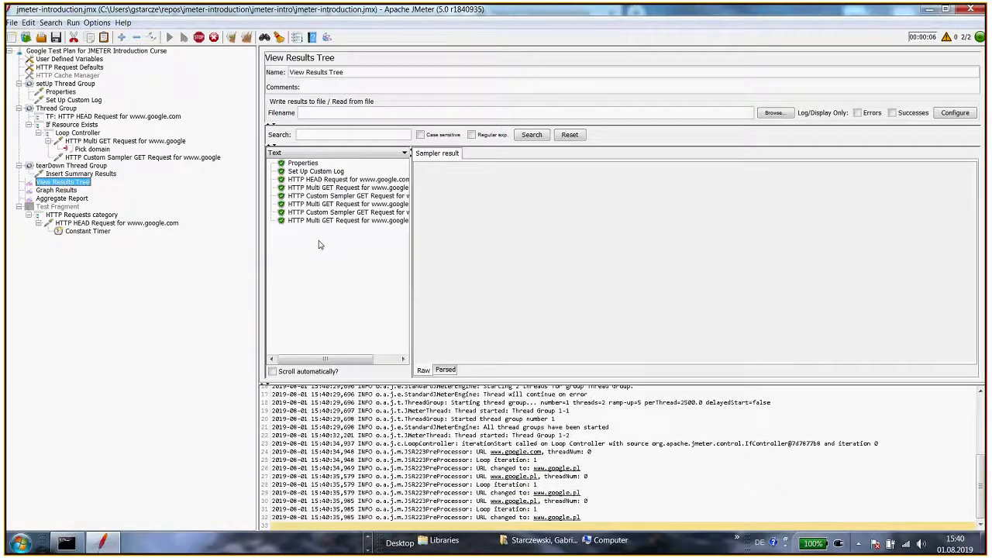
# Examine the Aggregate Report statistics for each request
pyautogui.click(62, 198)
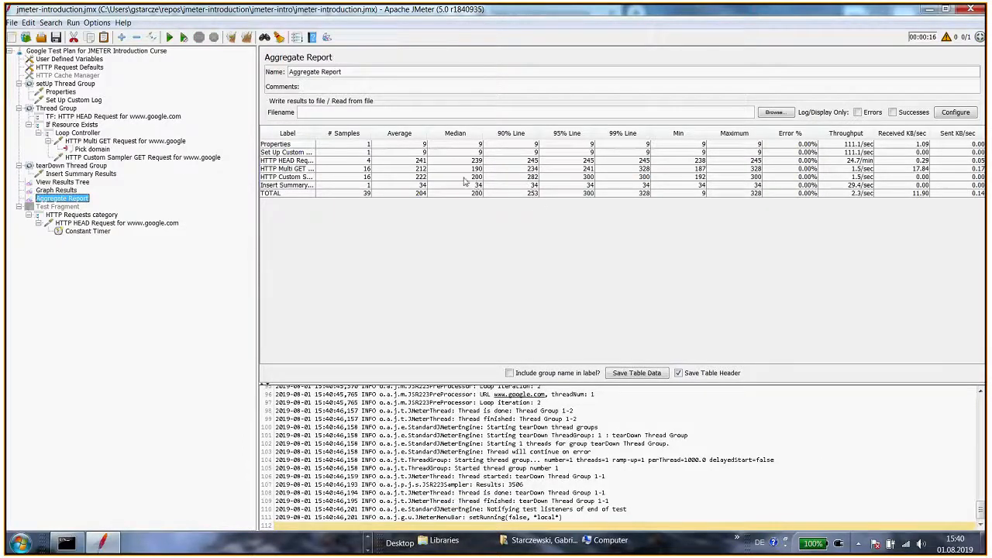
pyautogui.moveTo(315, 137); pyautogui.dragTo(395, 137)
pyautogui.click(314, 169)
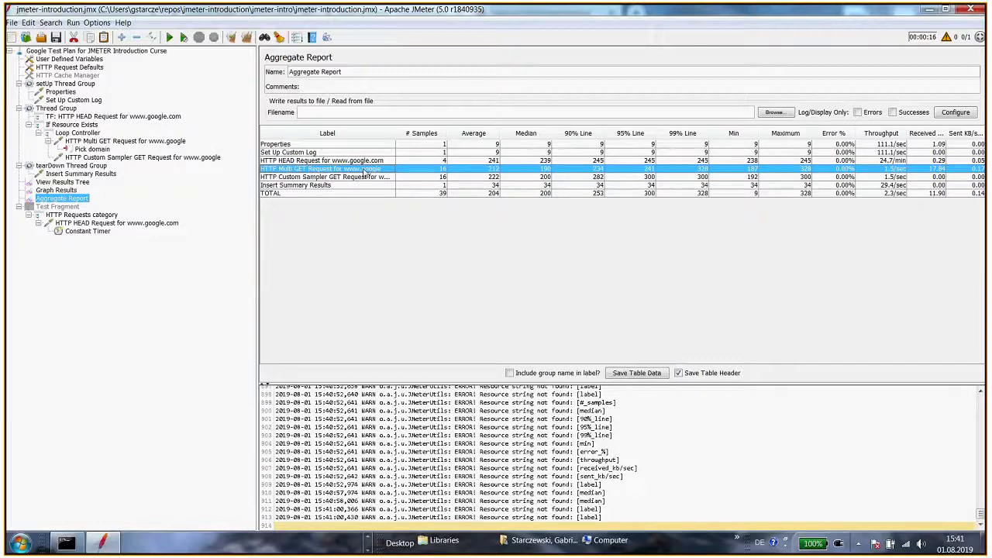
# Enable Retrieve All Embedded Resources in the HTTP Request Defaults advanced settings
pyautogui.click(67, 76)
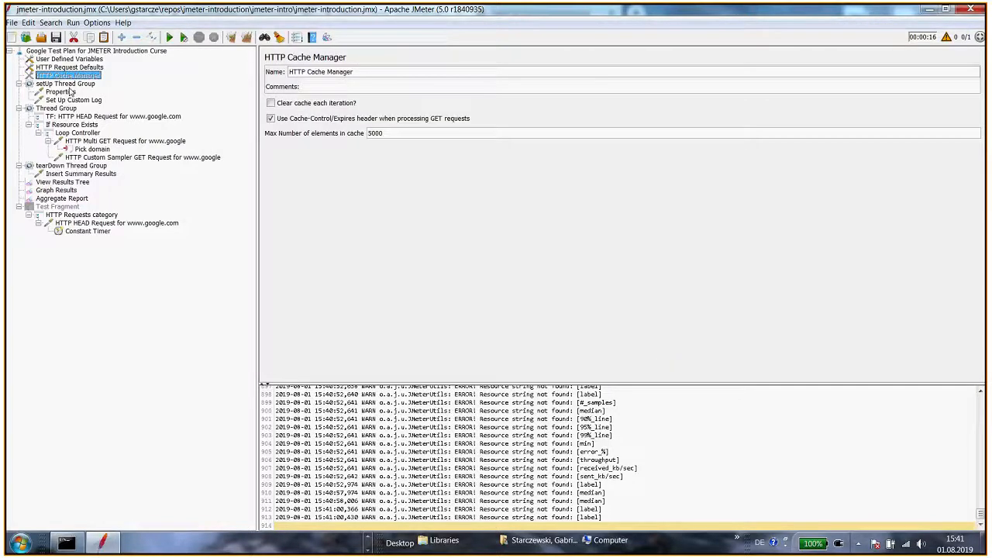
pyautogui.click(70, 68)
pyautogui.click(303, 103)
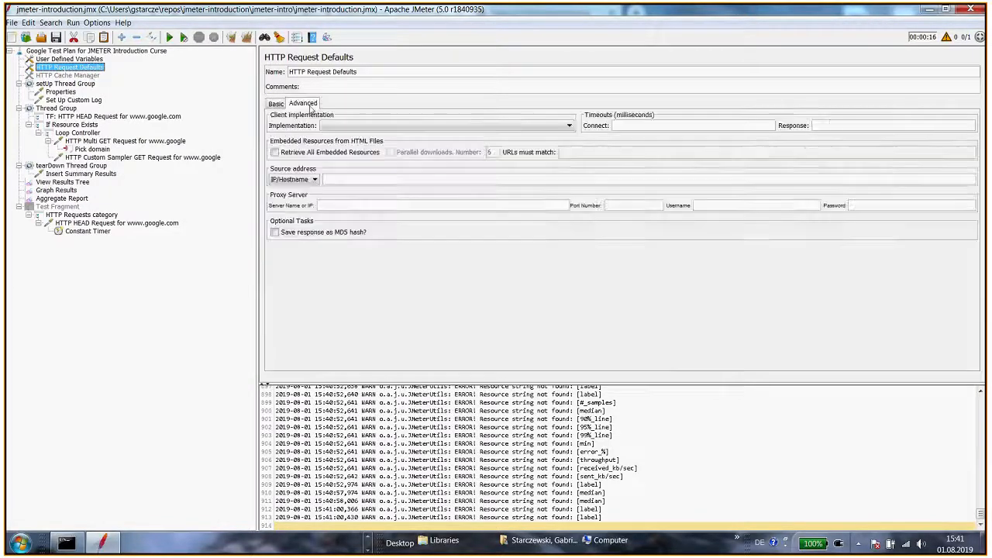
pyautogui.hotkey('alt', 'Tab')
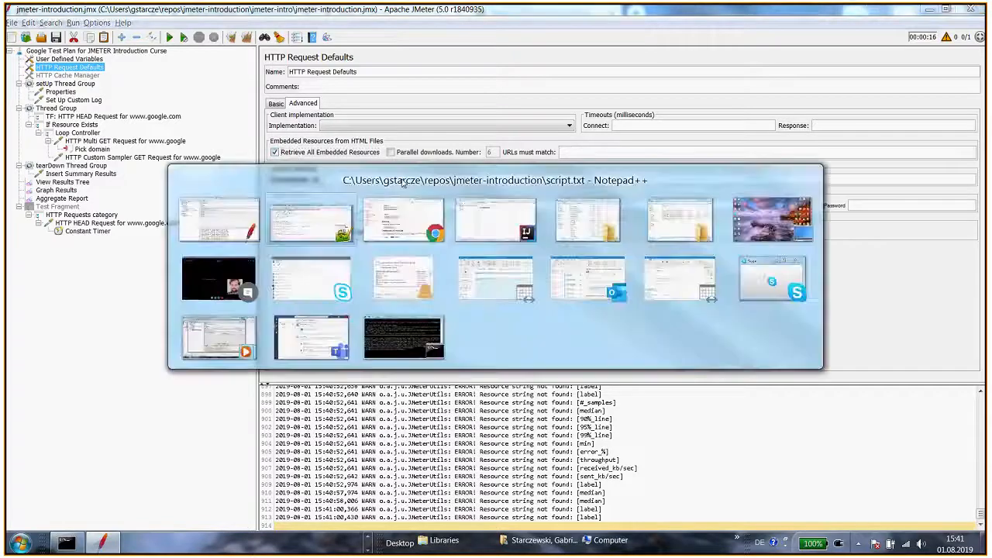
pyautogui.hotkey('alt', 'Tab')
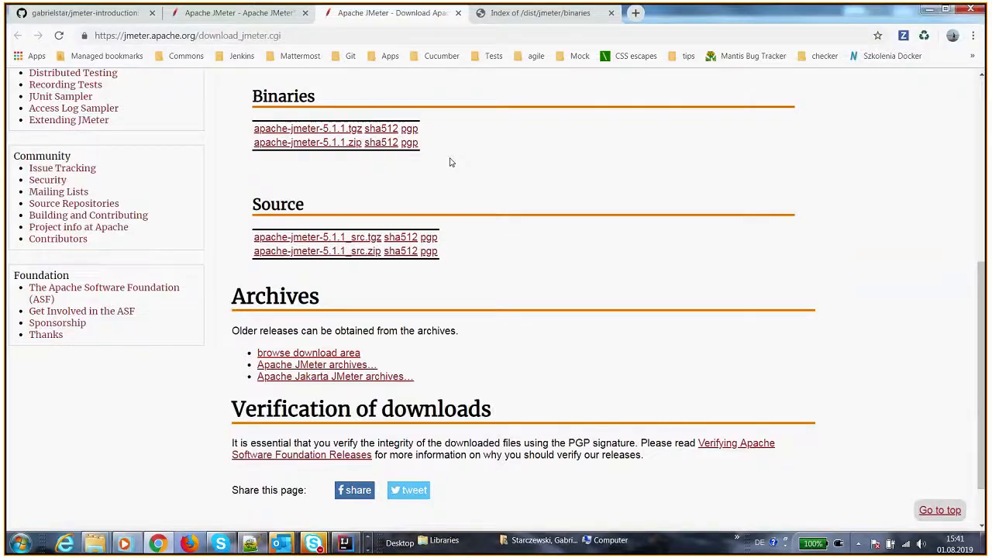
pyautogui.hotkey('alt', 'Tab')
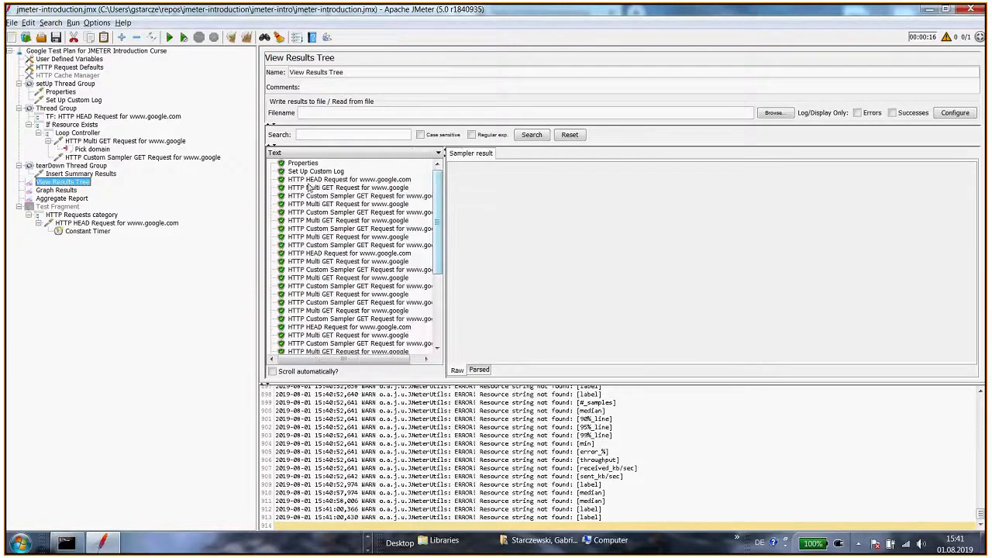
# Run the test plan and inspect the Multi GET request's embedded resource sub-requests and its Aggregate Report statistics
pyautogui.hotkey('ctrl', 'r')
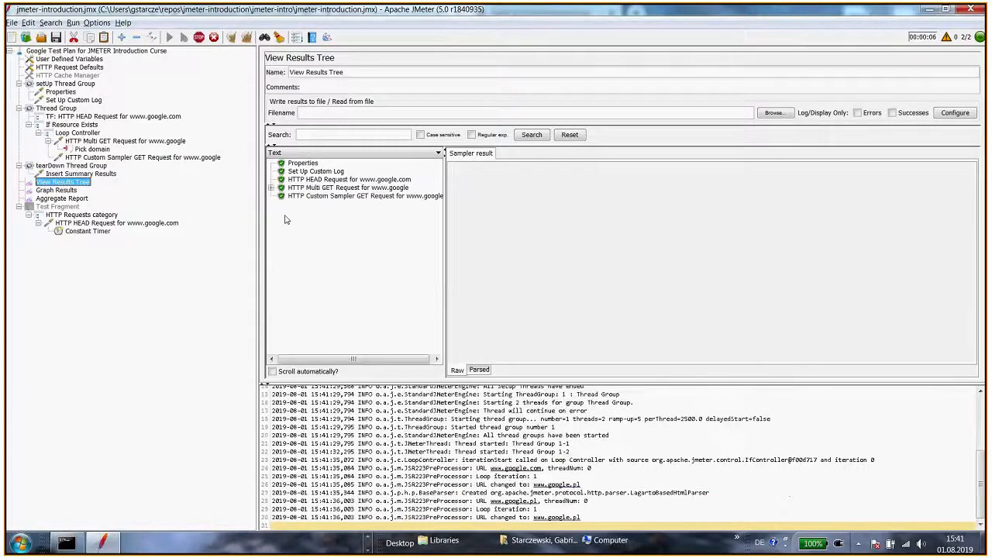
pyautogui.click(348, 188)
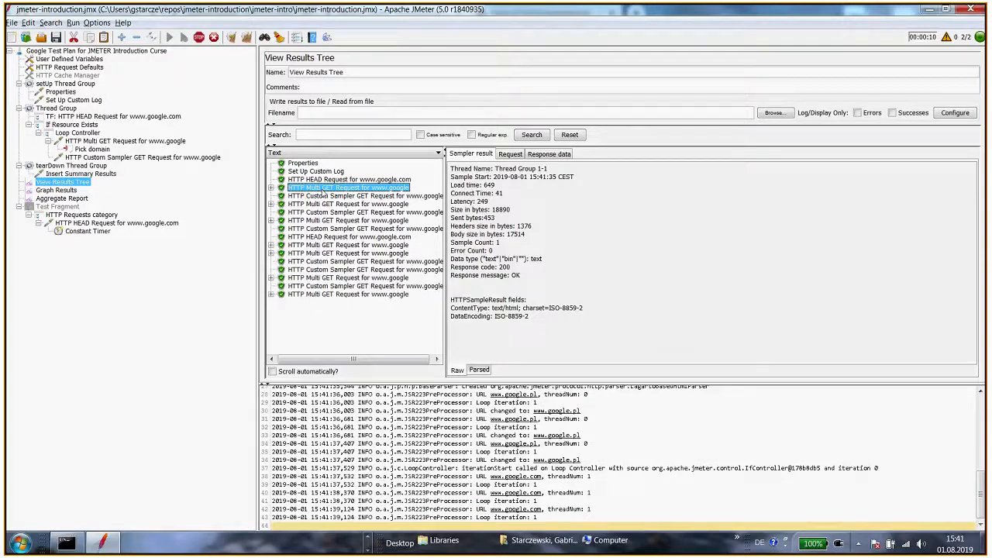
pyautogui.doubleClick(327, 190)
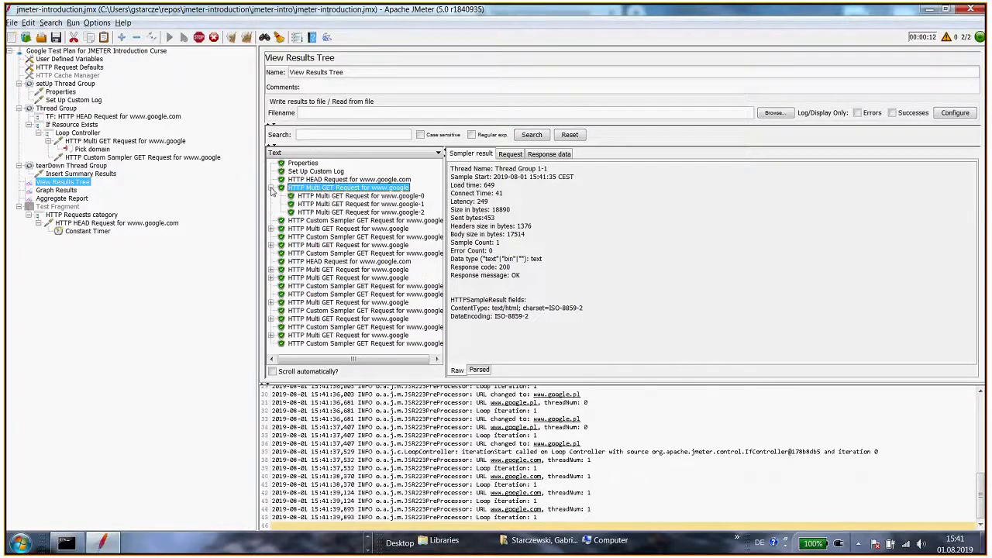
pyautogui.click(331, 204)
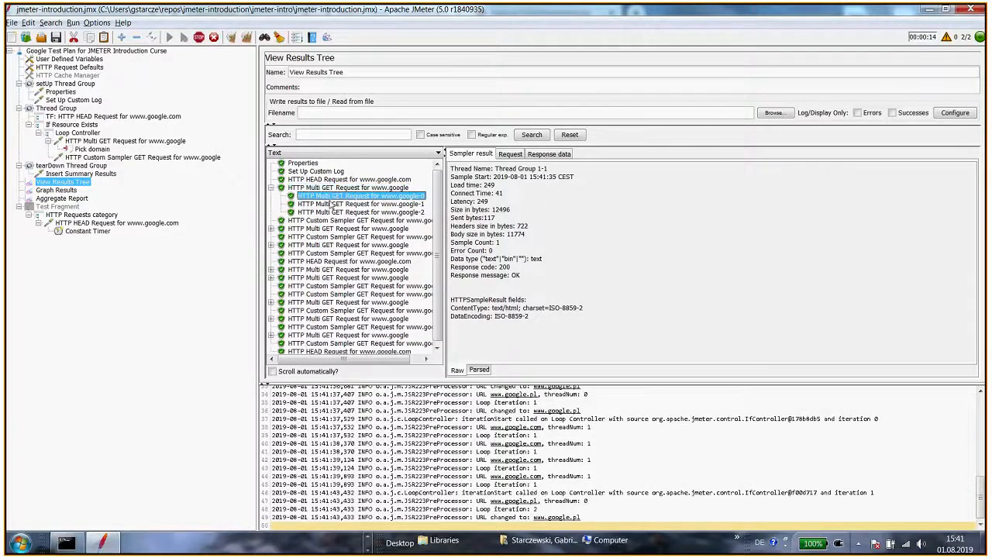
pyautogui.click(510, 154)
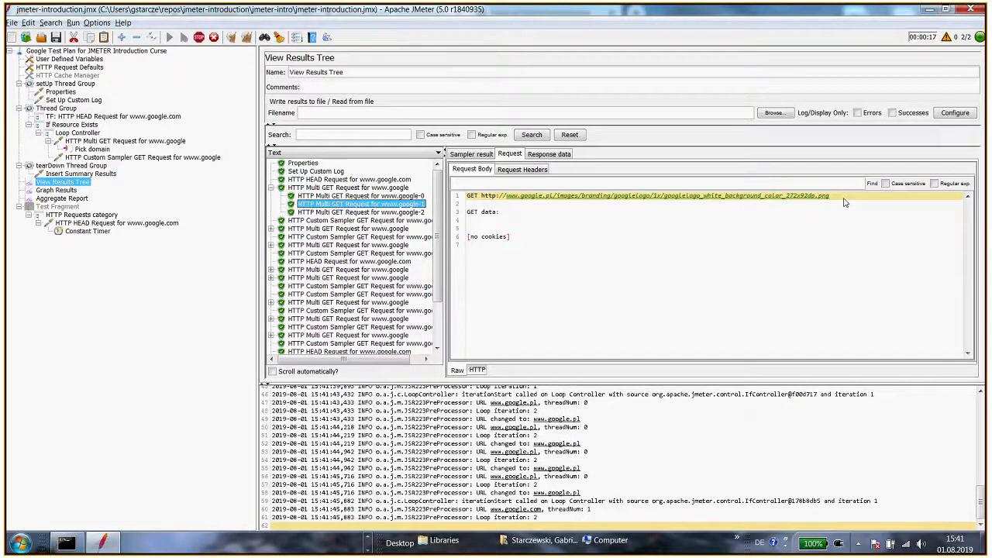
pyautogui.click(388, 196)
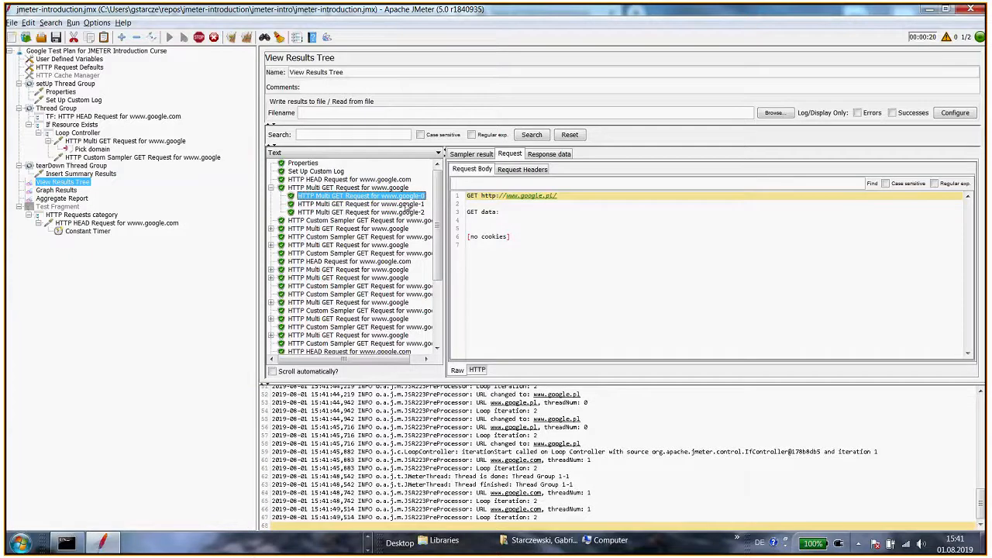
pyautogui.click(411, 205)
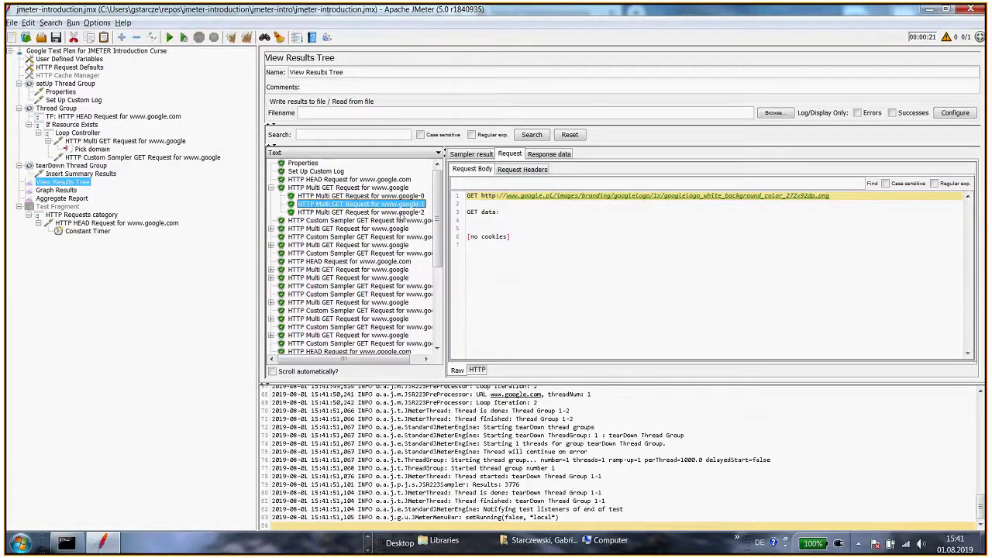
pyautogui.click(401, 212)
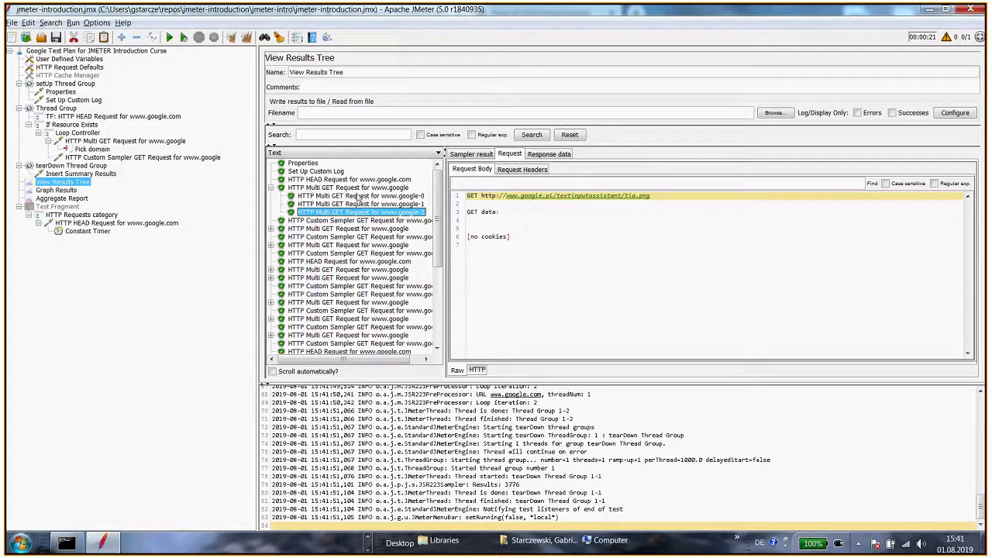
pyautogui.click(73, 198)
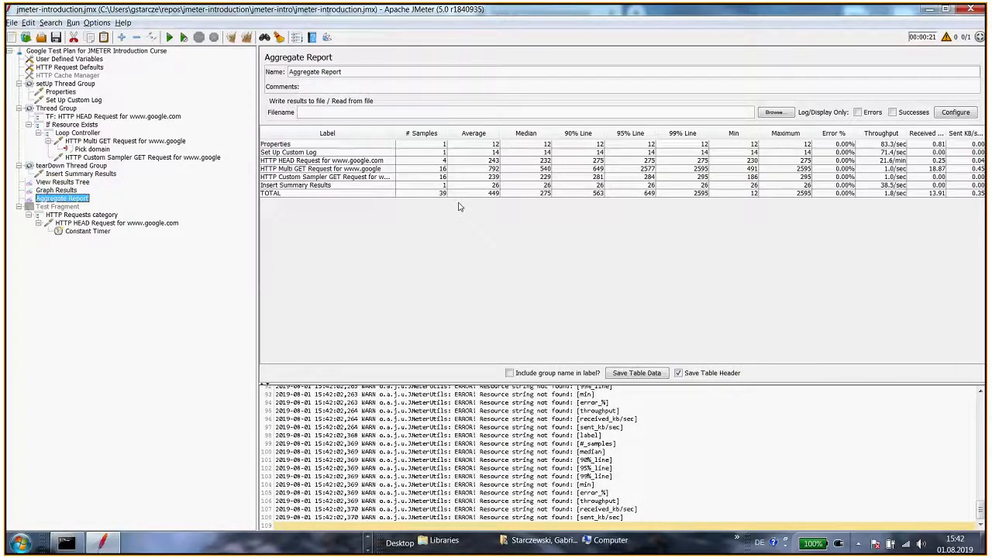
pyautogui.click(348, 168)
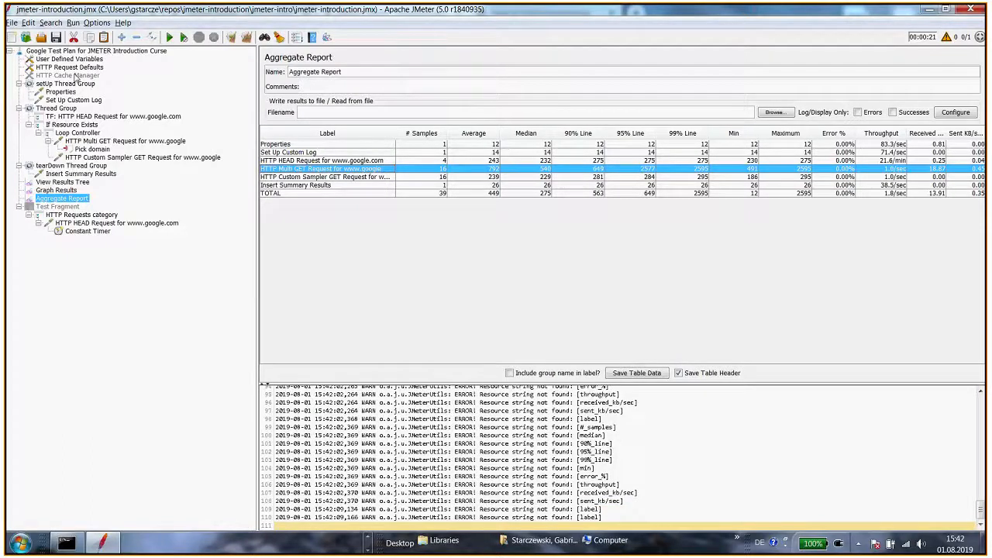
# Enable the disabled HTTP Cache Manager element
pyautogui.click(76, 76)
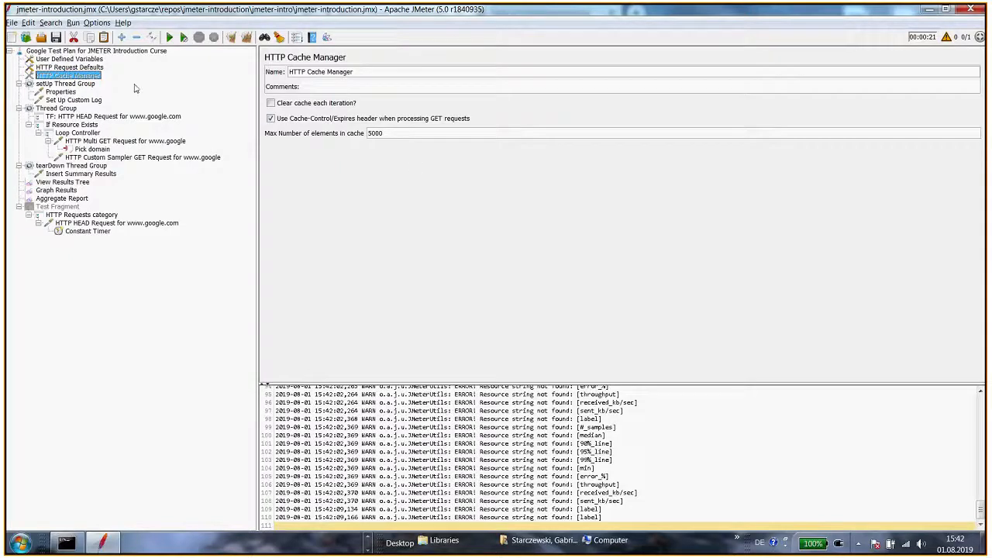
pyautogui.rightClick(68, 75)
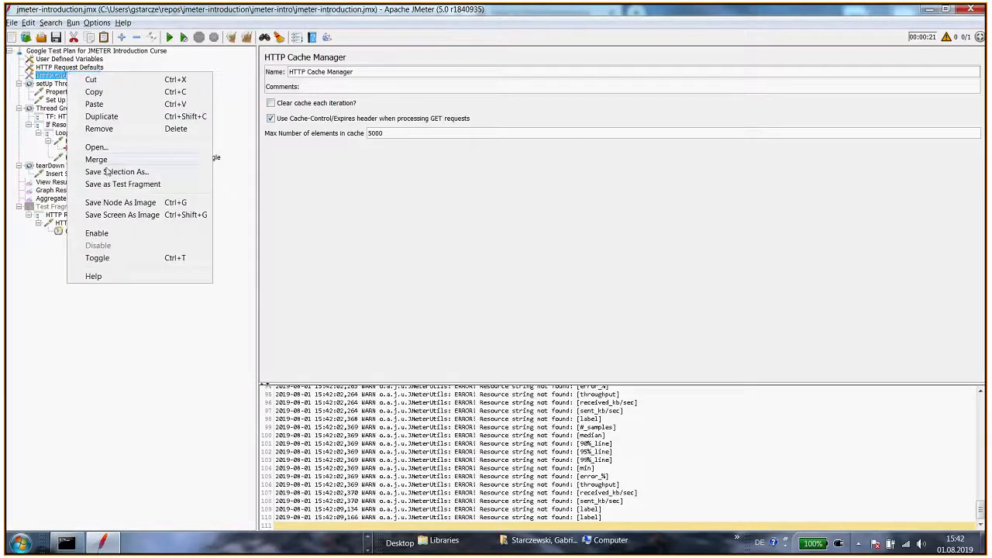
pyautogui.click(115, 233)
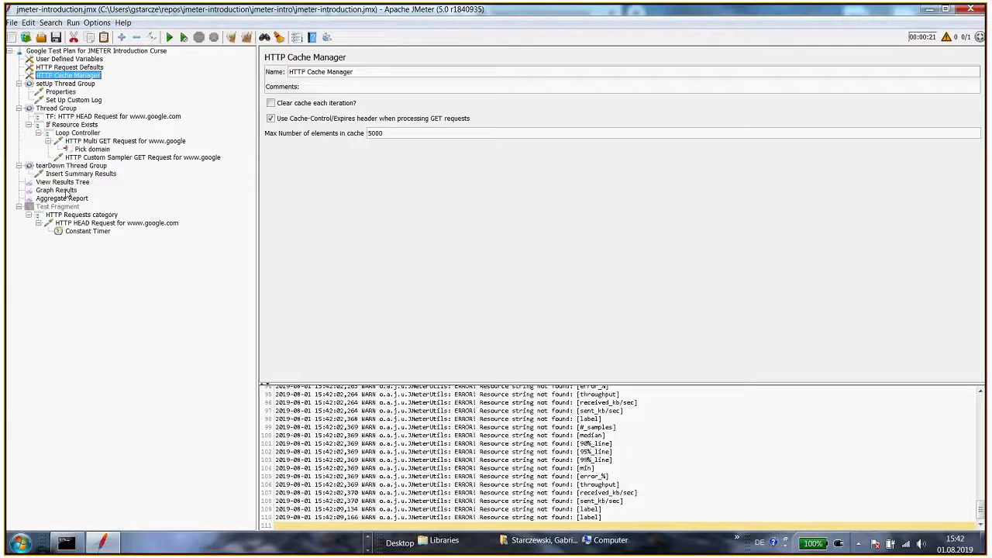
# Clear all results, rerun the test plan and examine the Multi GET row in the Aggregate Report
pyautogui.click(66, 183)
pyautogui.click(72, 198)
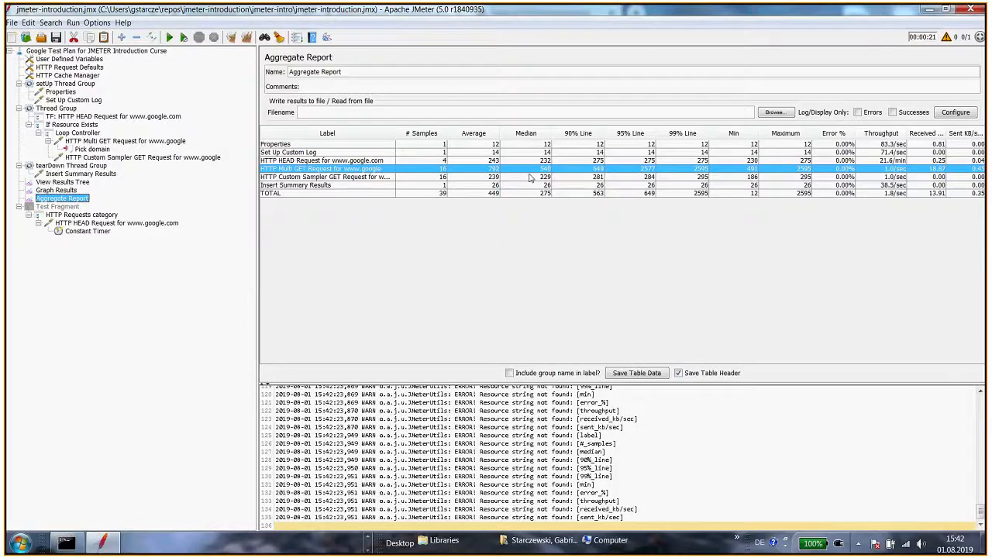
pyautogui.hotkey('ctrl', 'e')
pyautogui.hotkey('ctrl', 'r')
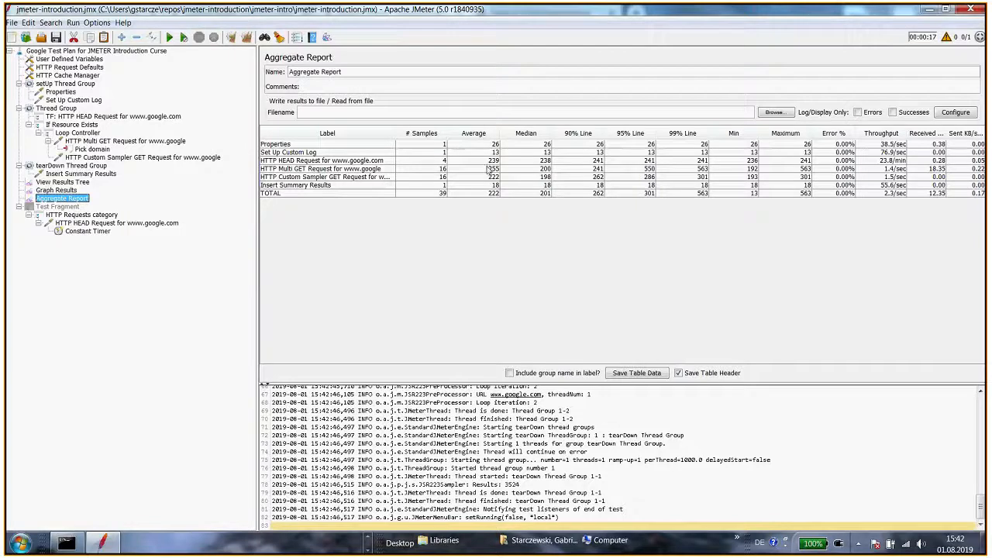
pyautogui.click(350, 170)
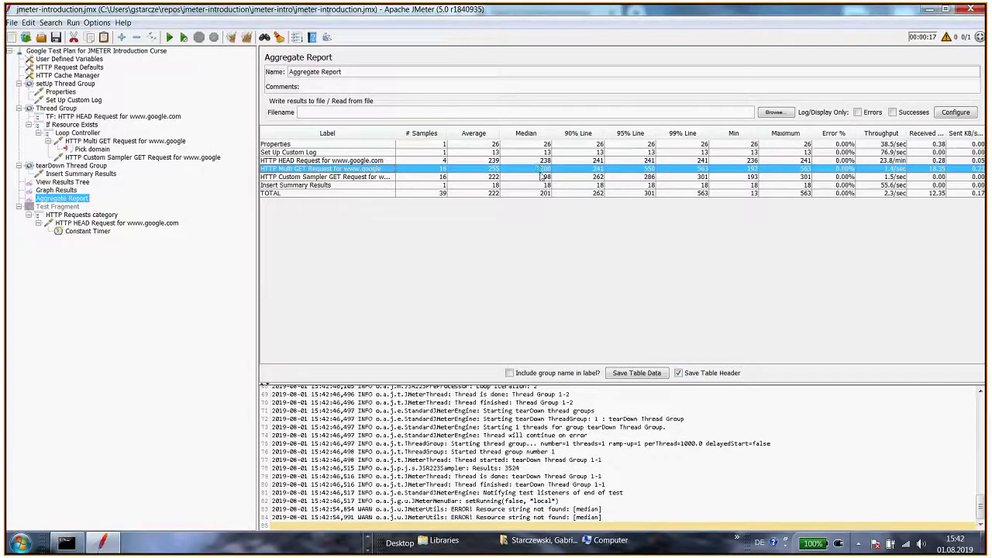
# Review the HTTP Cache Manager and HTTP Request Defaults settings
pyautogui.click(81, 76)
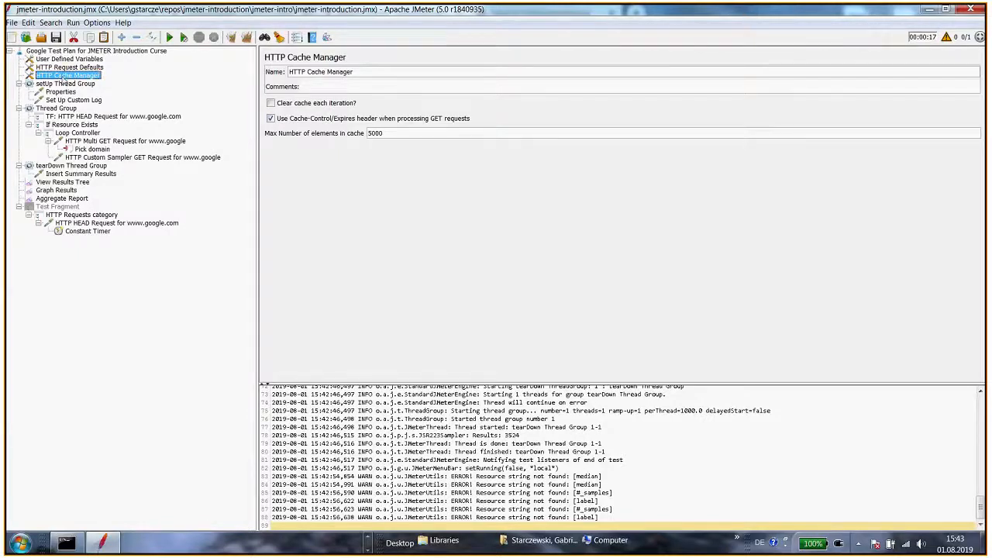
pyautogui.click(90, 68)
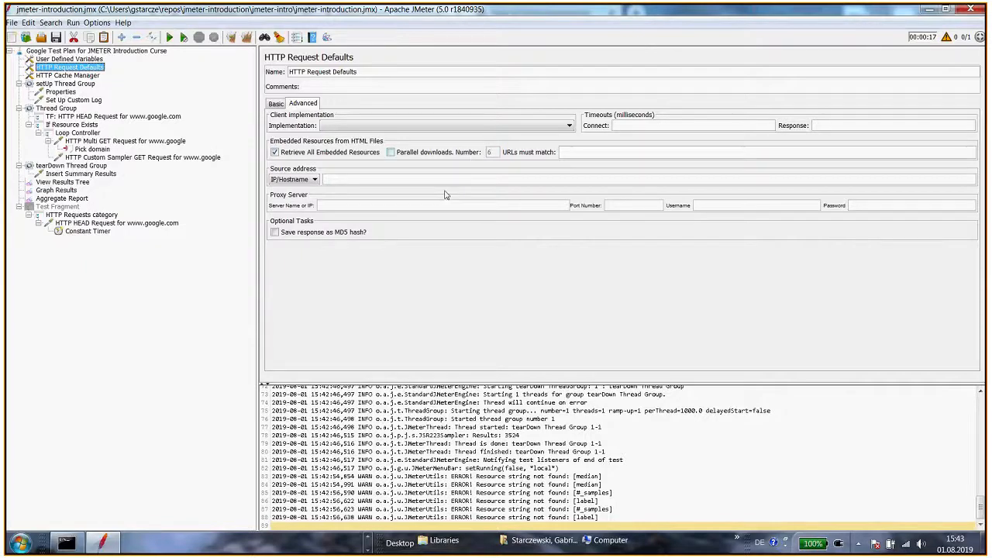
# In IntelliJ IDEA, open exercise.txt and correct the typo "fo" to "of" in Exercise 1
pyautogui.hotkey('alt', 'Tab')
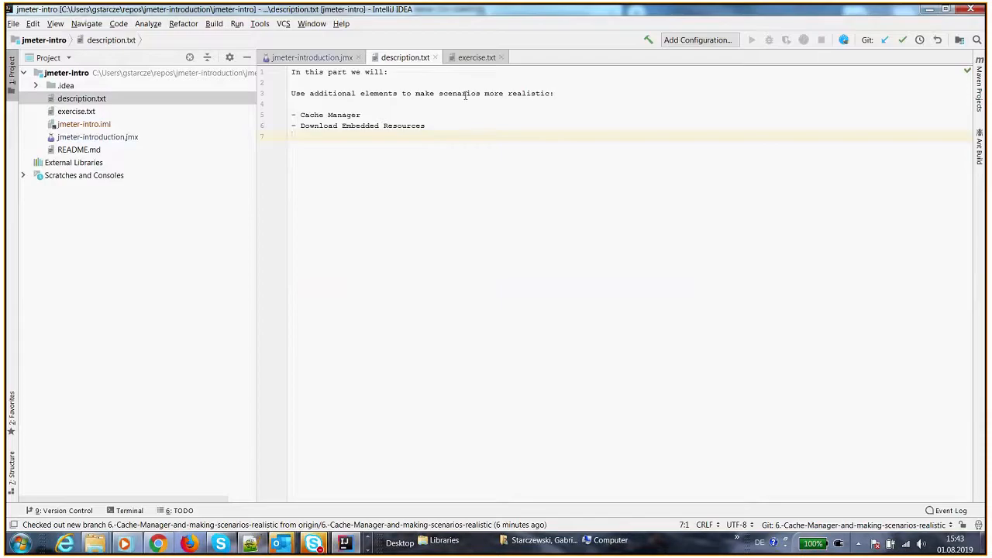
pyautogui.click(476, 58)
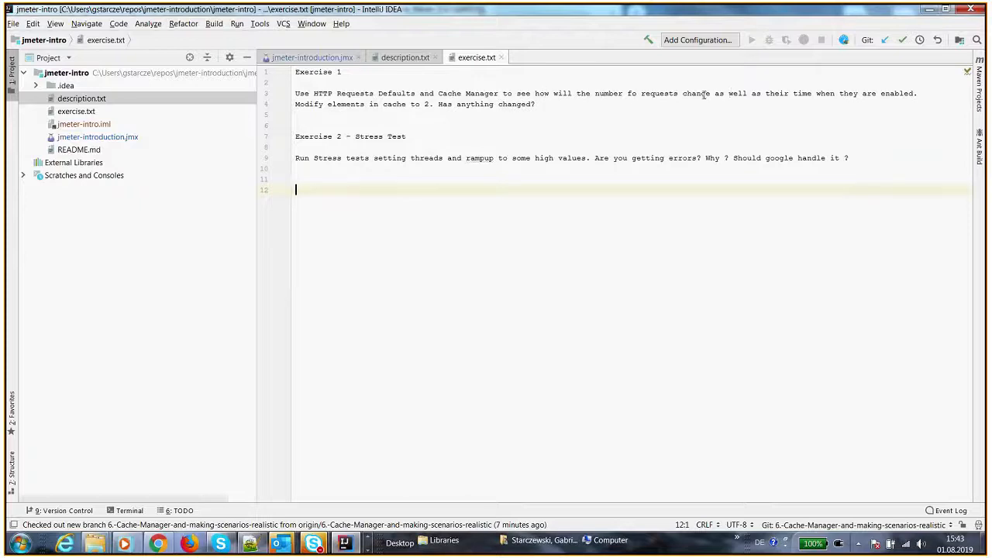
pyautogui.click(632, 93)
pyautogui.press('BackSpace')
pyautogui.press('Right')
pyautogui.write('f')
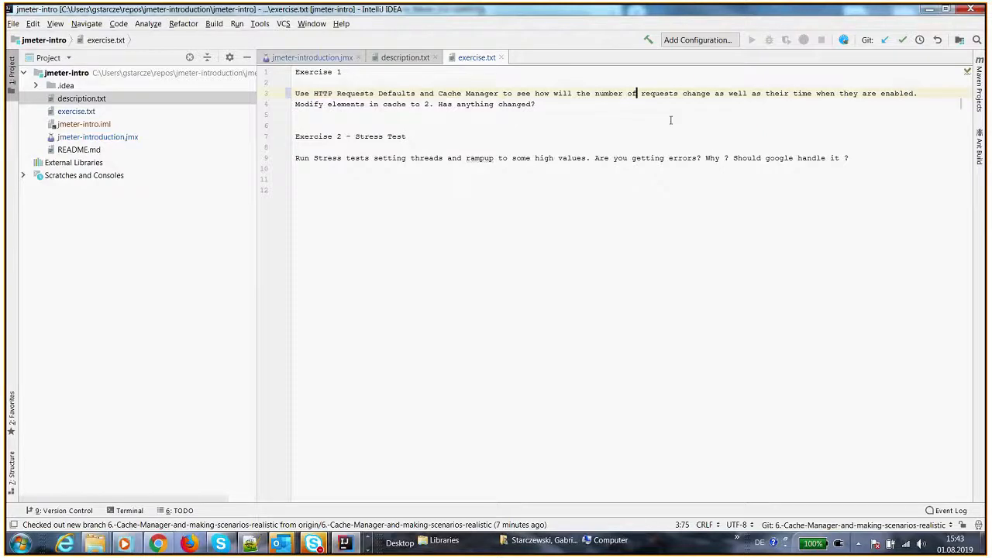
# Read through the Exercise 1 and Exercise 2 descriptions in exercise.txt
pyautogui.click(351, 104)
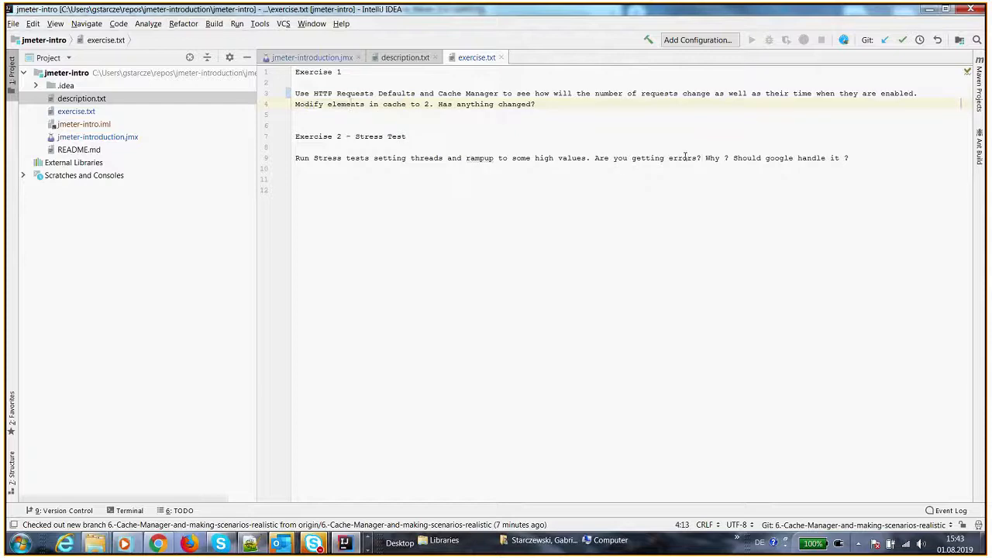
pyautogui.click(860, 157)
pyautogui.hotkey('shift', 'Up')
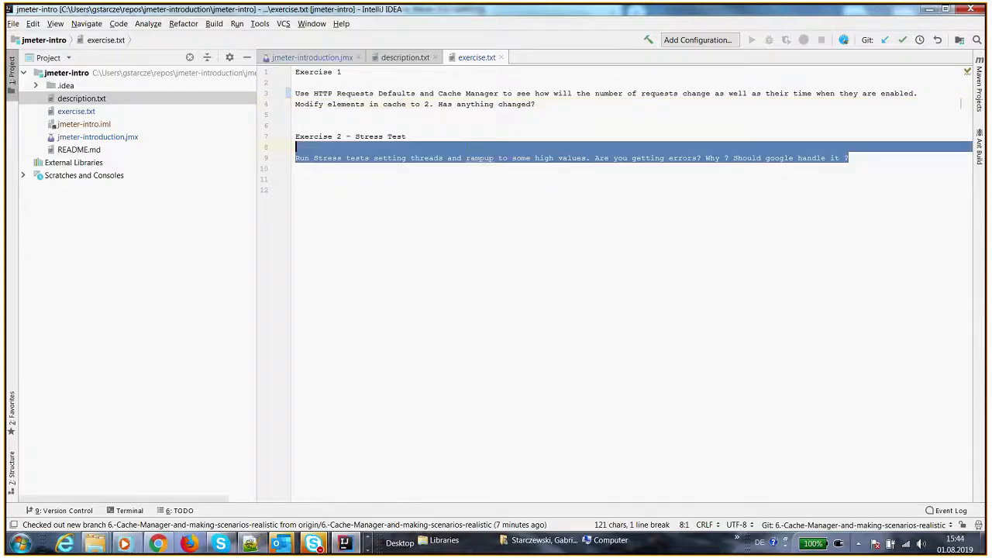
pyautogui.moveTo(861, 158); pyautogui.dragTo(361, 157)
pyautogui.click(315, 103)
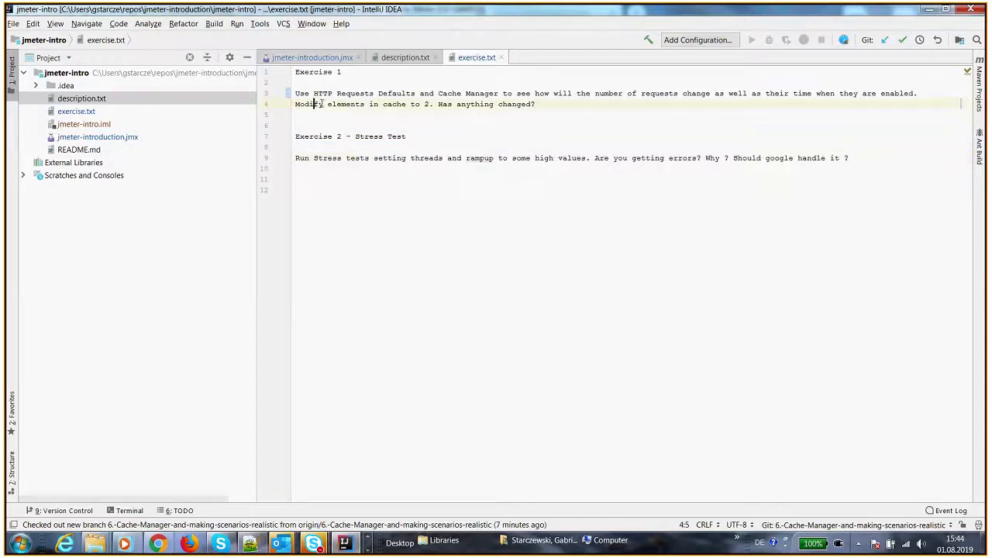
pyautogui.click(297, 93)
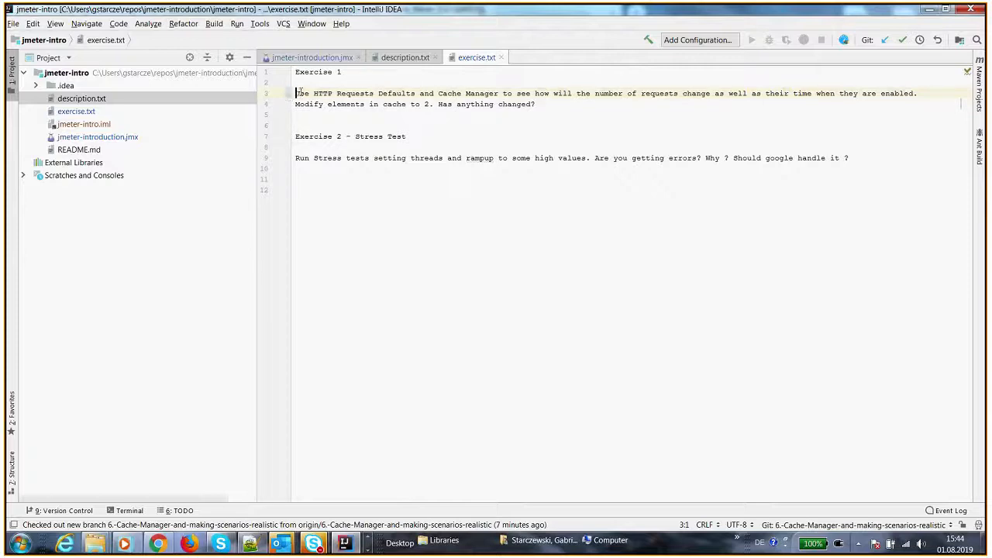
# Back in JMeter, set the HTTP Cache Manager's maximum number of elements in cache to 2
pyautogui.hotkey('alt', 'Tab')
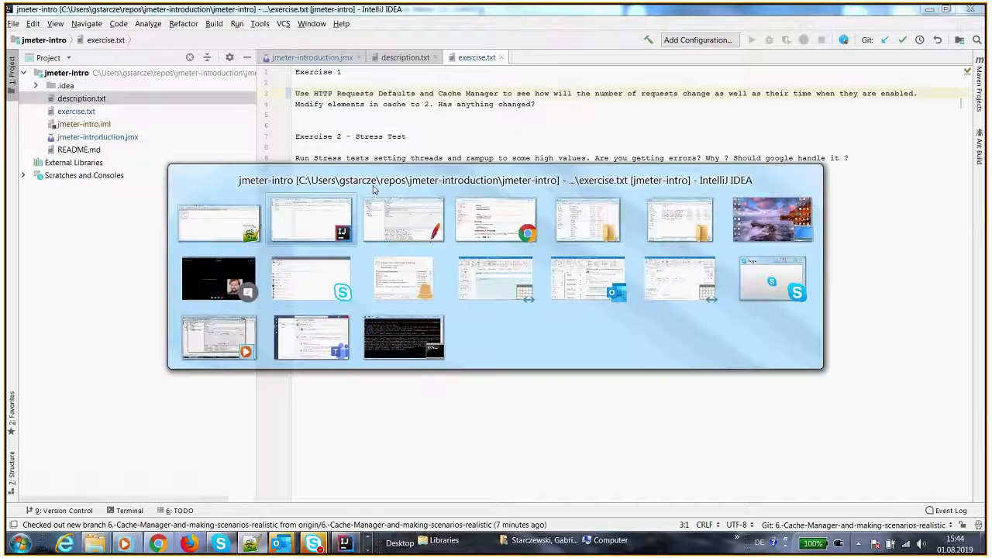
pyautogui.hotkey('alt', 'Tab')
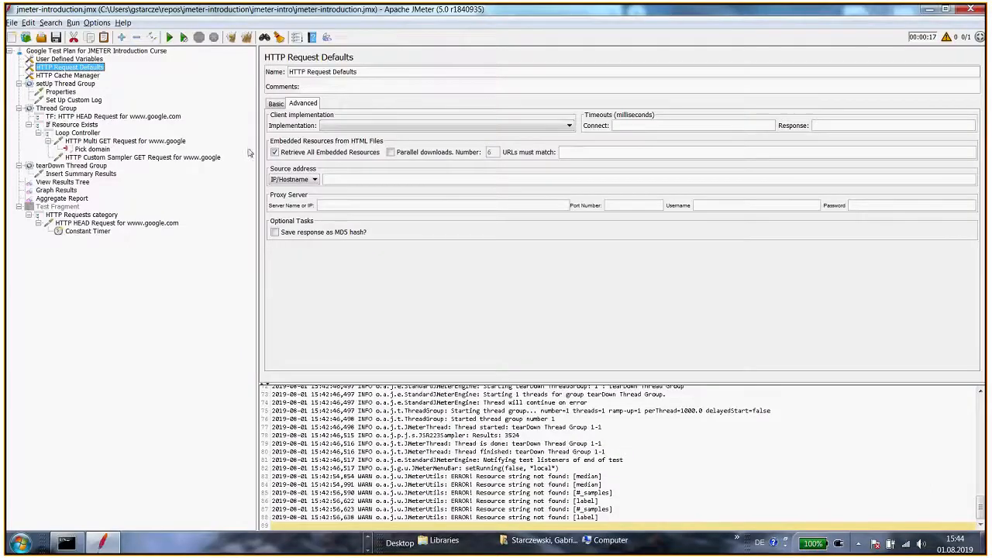
pyautogui.click(72, 75)
pyautogui.doubleClick(387, 133)
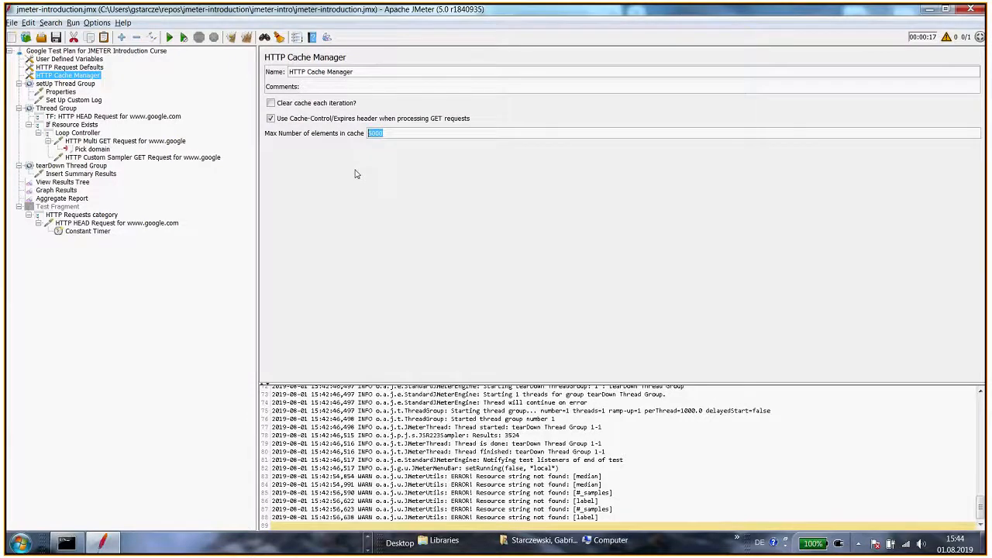
# Run the test plan and examine the resulting Aggregate Report statistics
pyautogui.click(66, 183)
pyautogui.hotkey('ctrl', 'r')
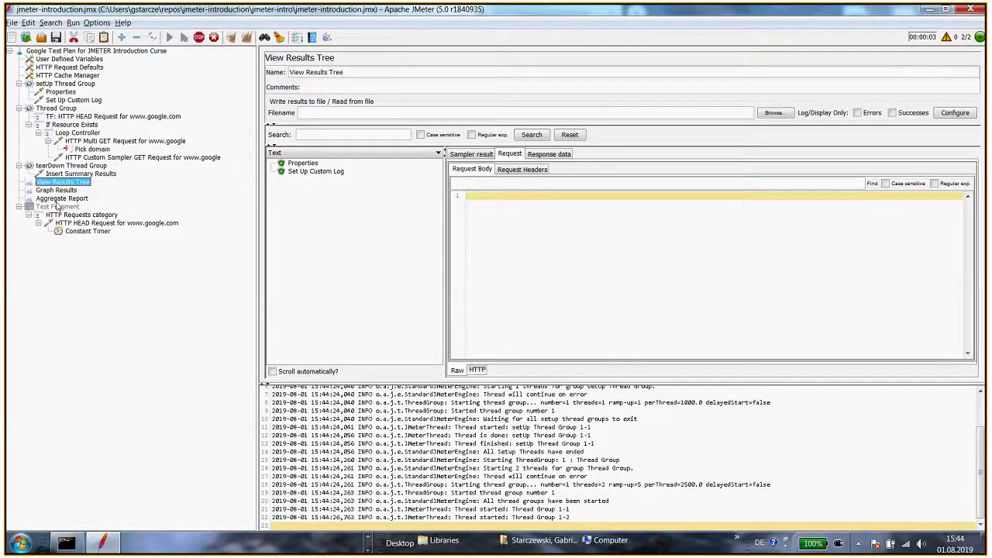
pyautogui.click(61, 199)
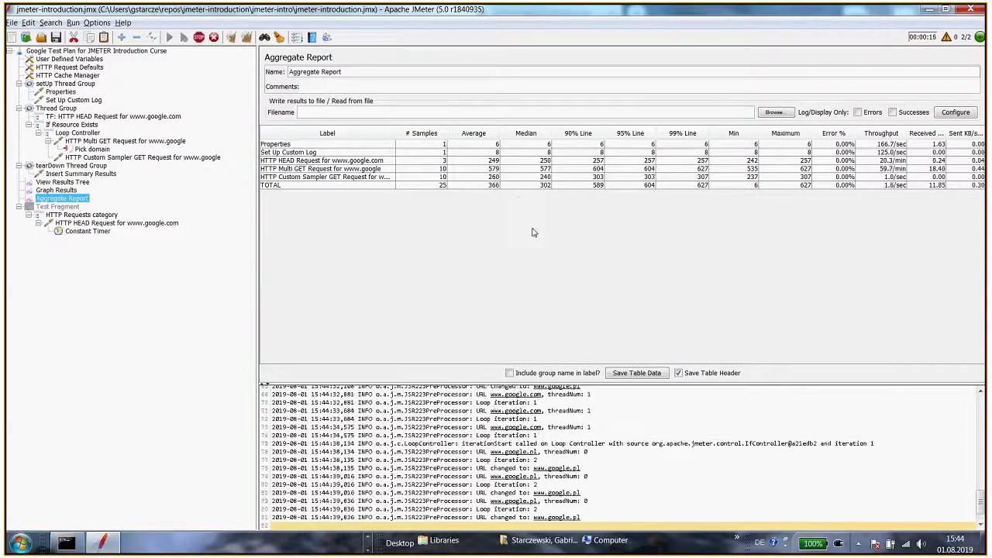
# Set the HTTP Cache Manager's maximum number of elements in cache to 10 and rerun the test plan to view the Aggregate Report
pyautogui.click(83, 75)
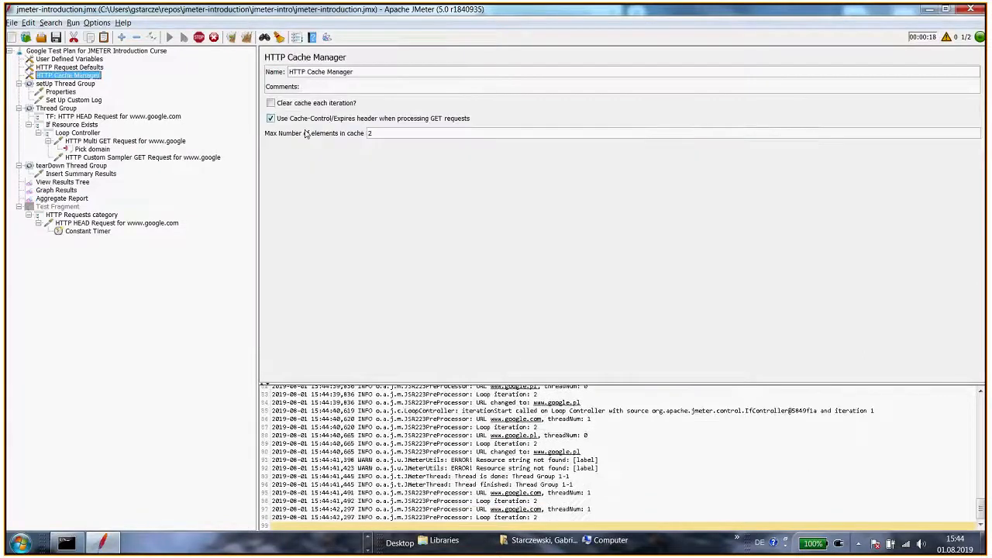
pyautogui.doubleClick(406, 133)
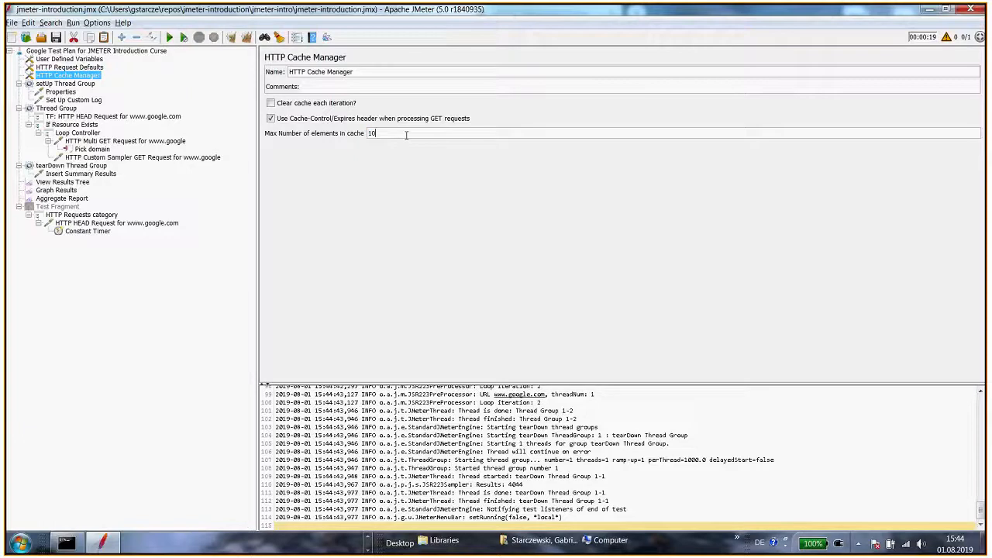
pyautogui.click(70, 198)
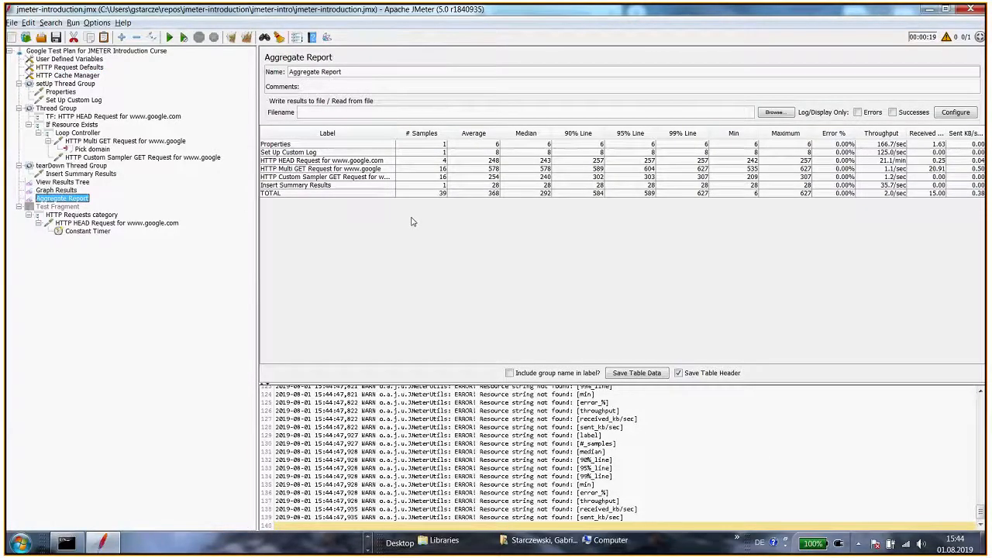
pyautogui.hotkey('ctrl', 'r')
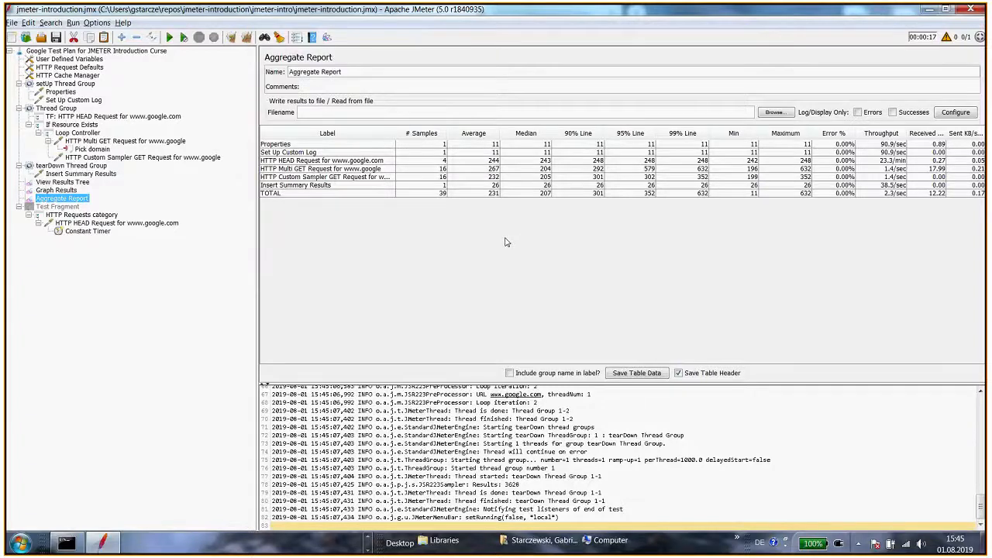
# Switch to IntelliJ IDEA and browse the list of Git branches before closing it
pyautogui.hotkey('alt', 'Tab')
pyautogui.hotkey('alt', 'Tab')
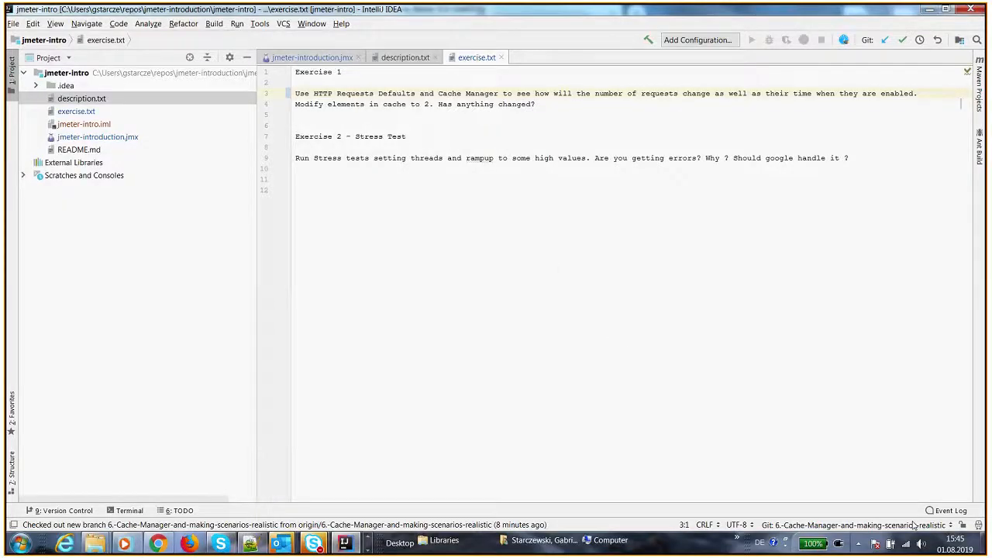
pyautogui.click(915, 525)
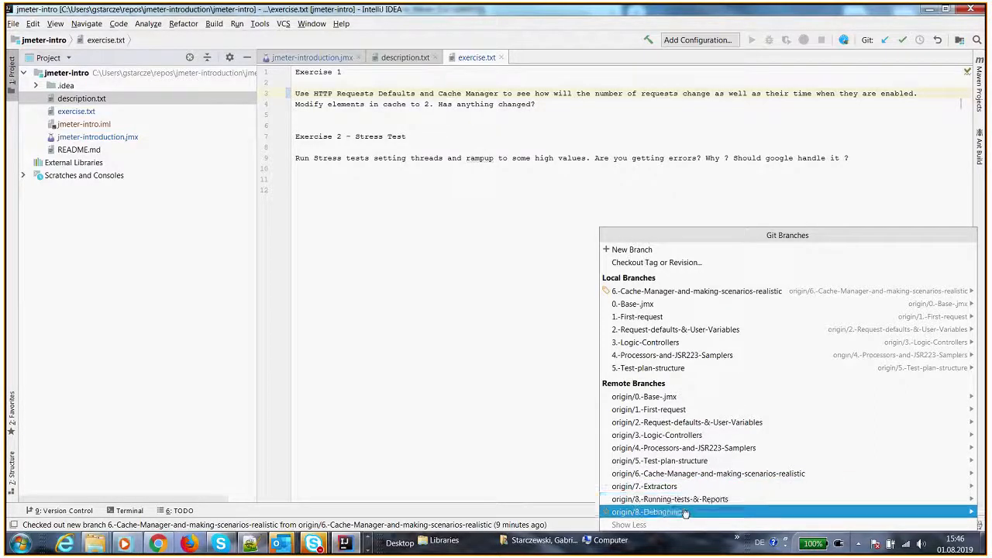
pyautogui.click(486, 393)
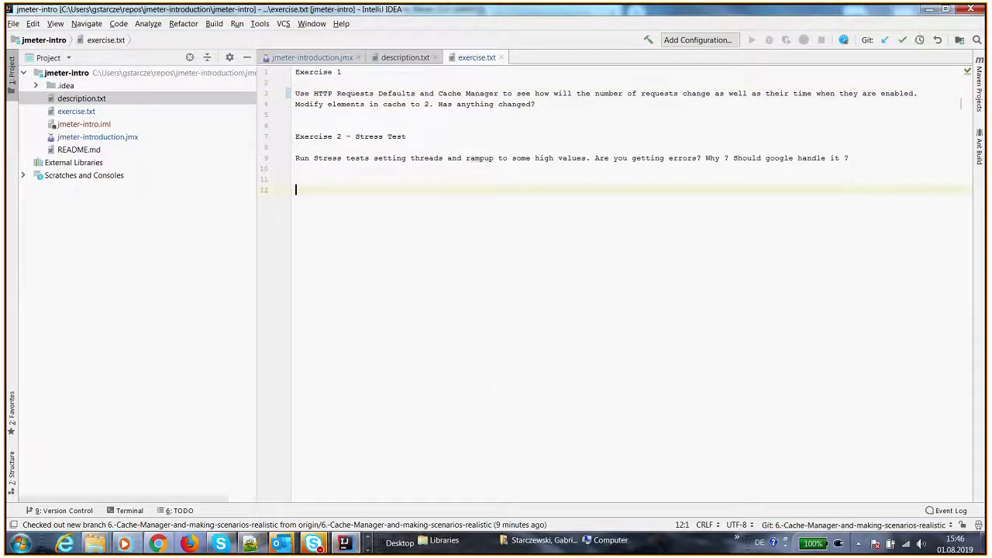